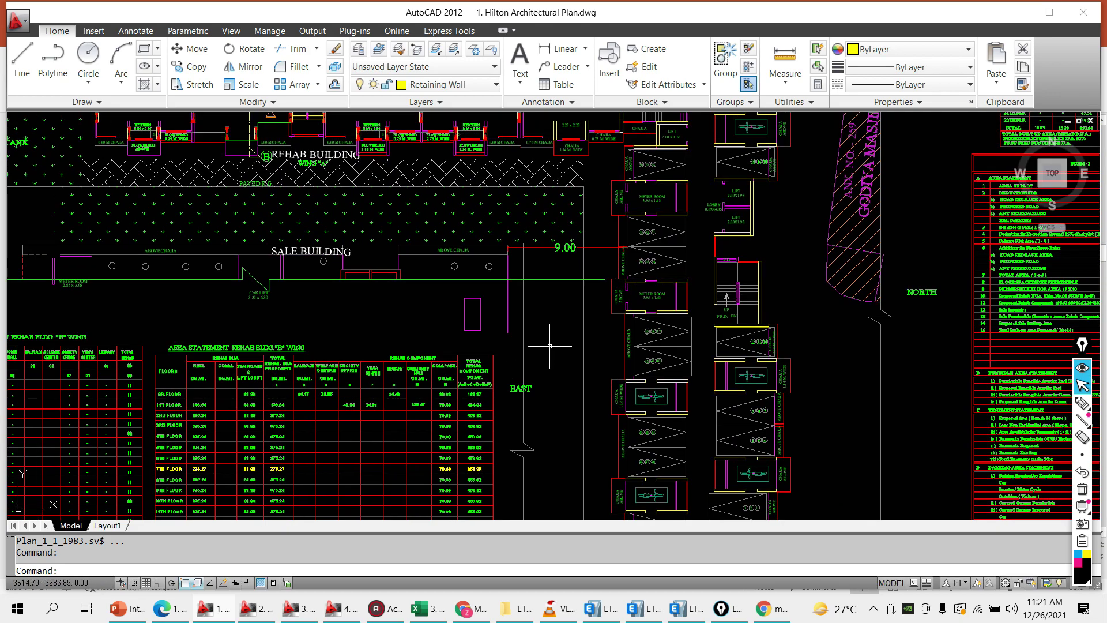
- Examine the sheet with the four upper-floor plans in the Hilton Architectural Plan drawing
scroll(534, 334, down, 6)
drag(501, 432, 500, 261)
drag(381, 519, 380, 380)
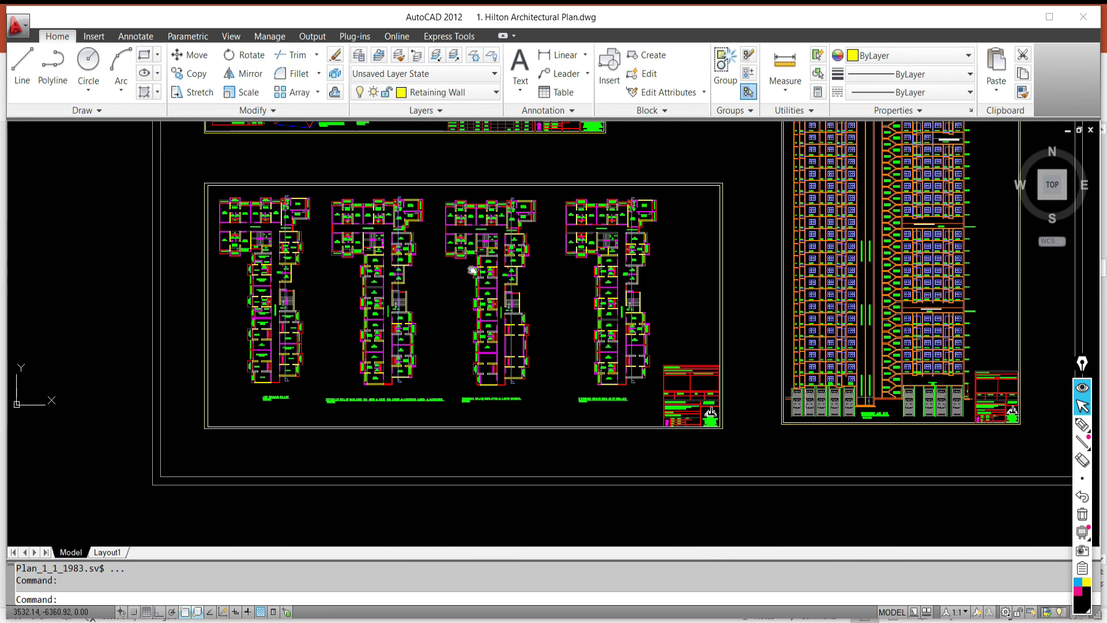
scroll(379, 539, up, 4)
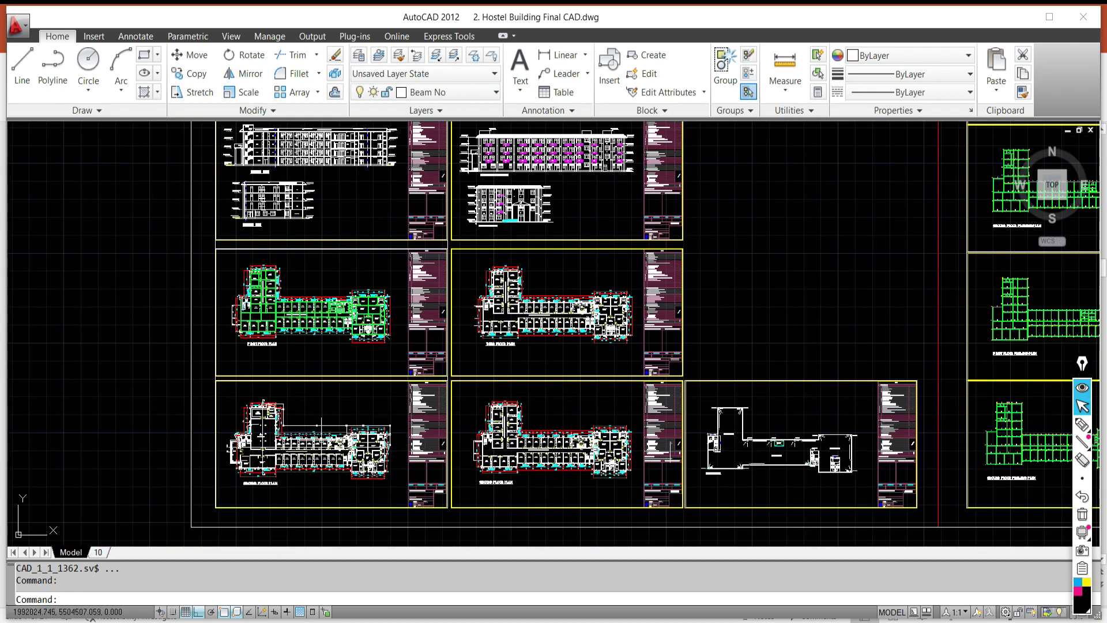
- View the ground floor plan in the Hostel Building Final CAD drawing up close
scroll(391, 514, up, 5)
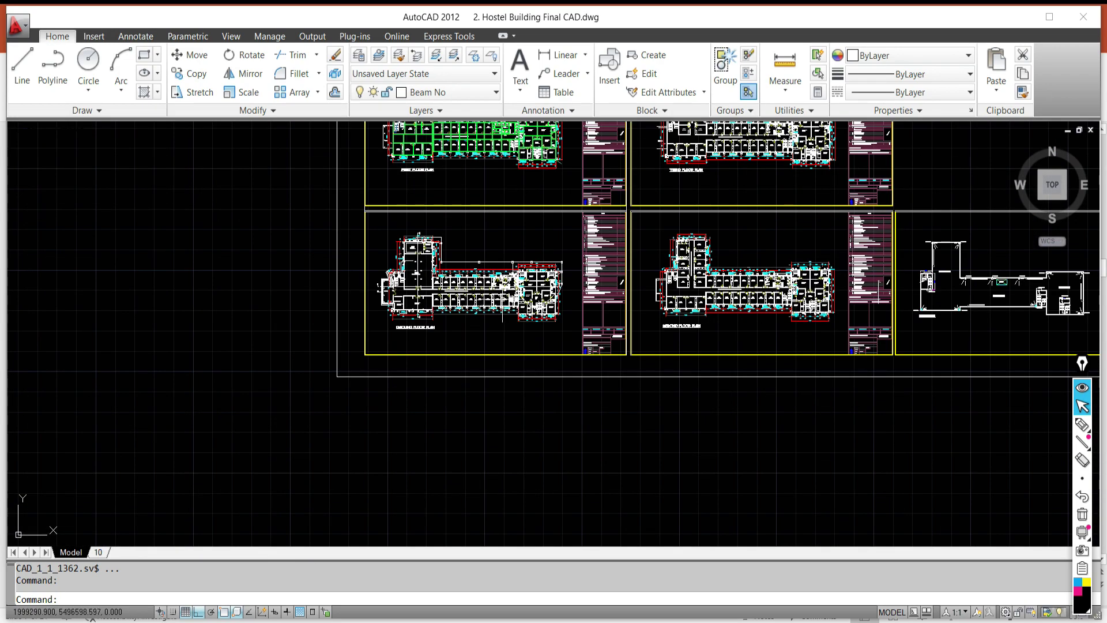
scroll(423, 348, up, 5)
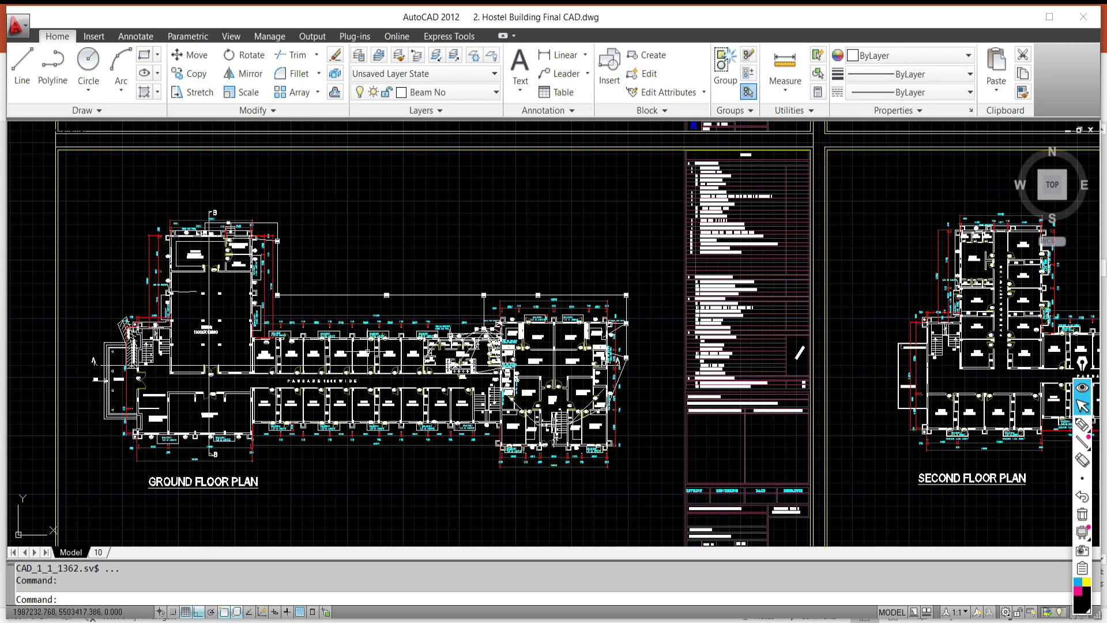
middle_drag(251, 399, 311, 266)
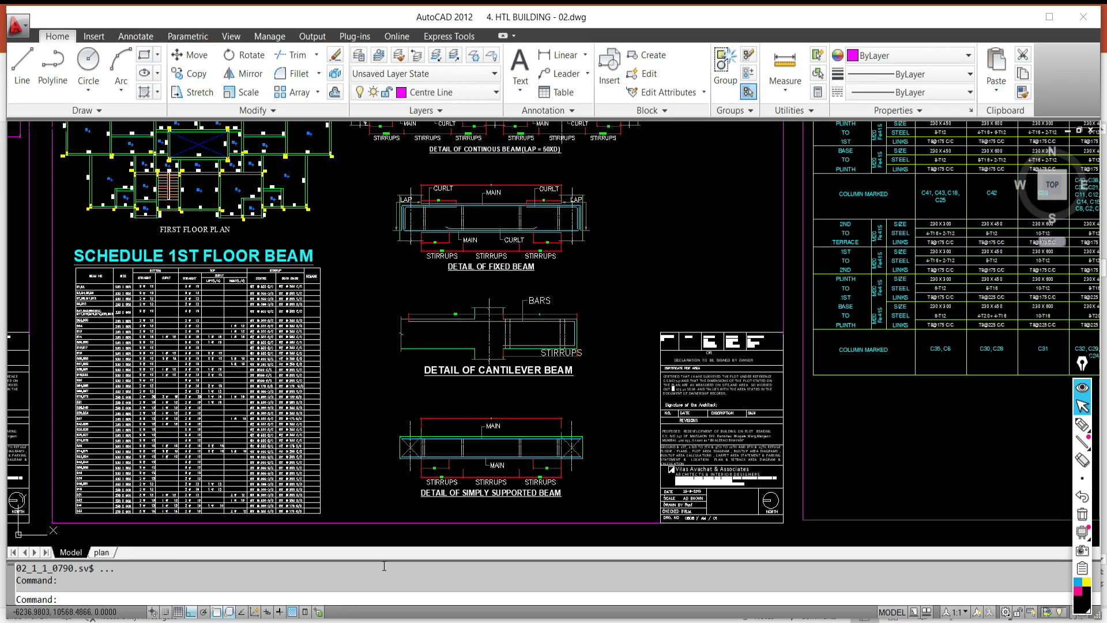
- View the beam details in the HTL Building drawing and the four floor plans in the Hilton Architectural Plan
scroll(534, 273, down, 6)
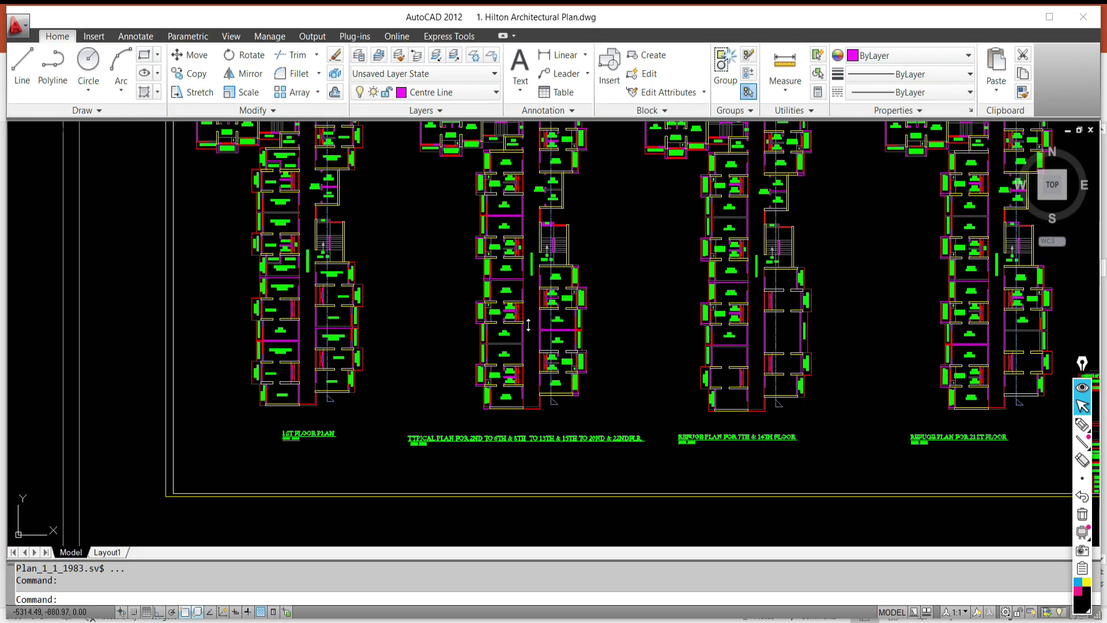
middle_drag(474, 270, 450, 390)
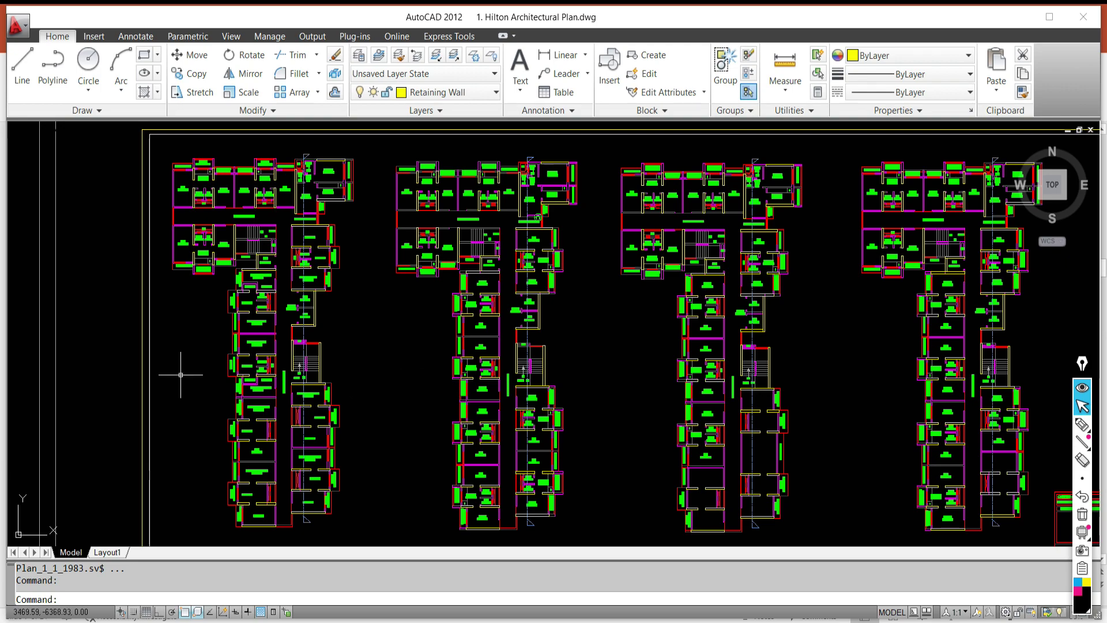
- Switch to the Google Meet call to check it, and return to the Hilton drawing in AutoCAD
key(alt+Tab)
key(alt+Tab)
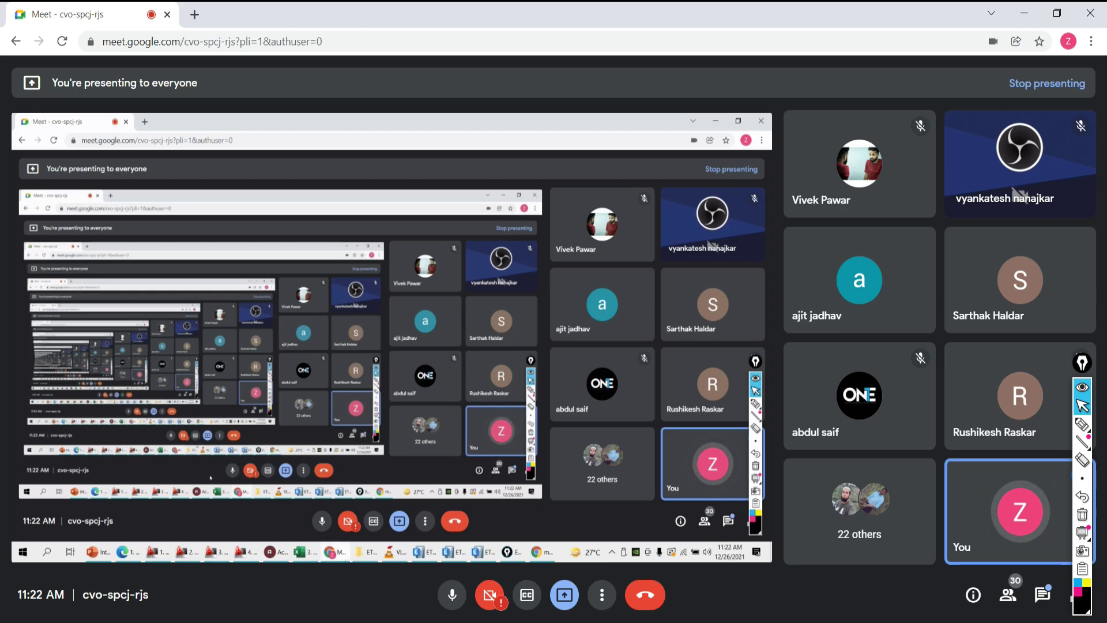
key(alt+Tab)
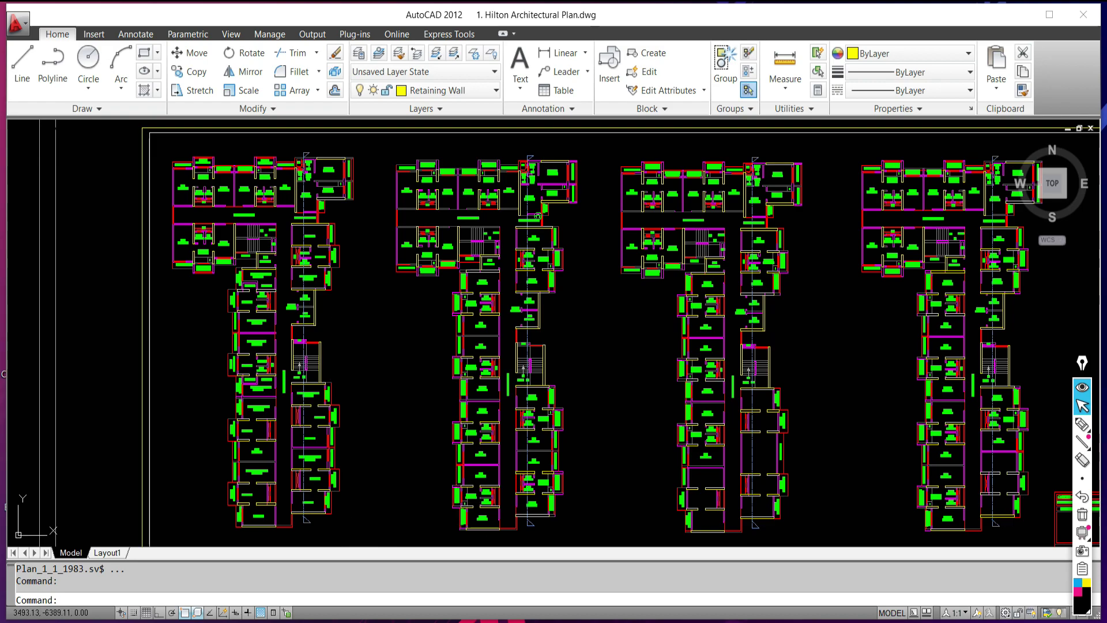
- Look over the hostel building's floor plan sheets, and switch to the design steps slide in PowerPoint
key(ctrl+Tab)
scroll(476, 313, down, 4)
middle_drag(476, 312, 401, 392)
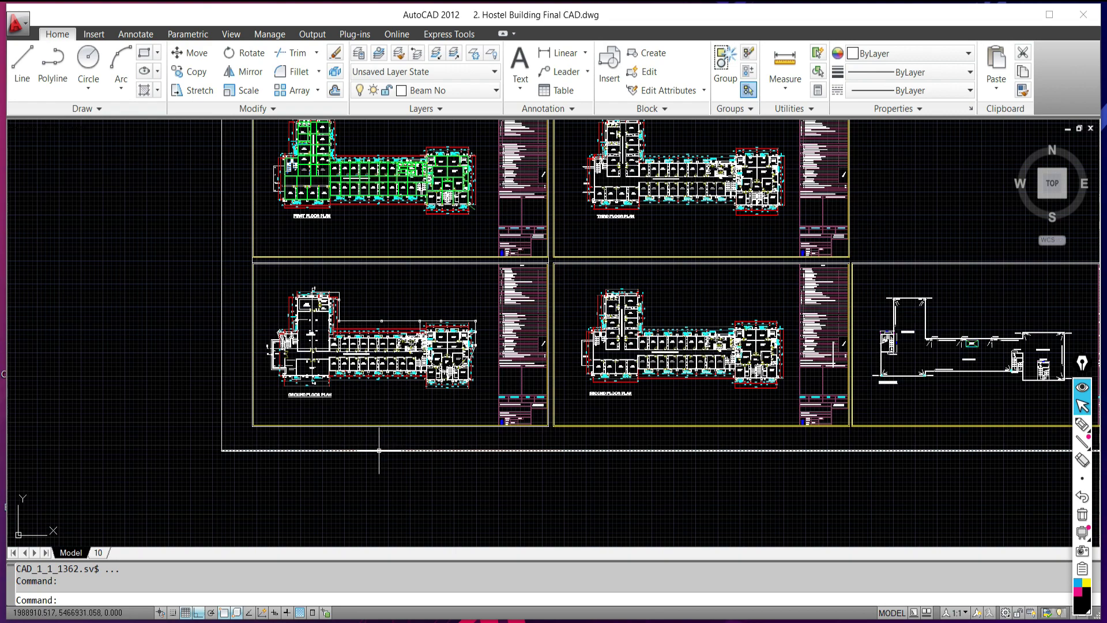
key(alt+Tab)
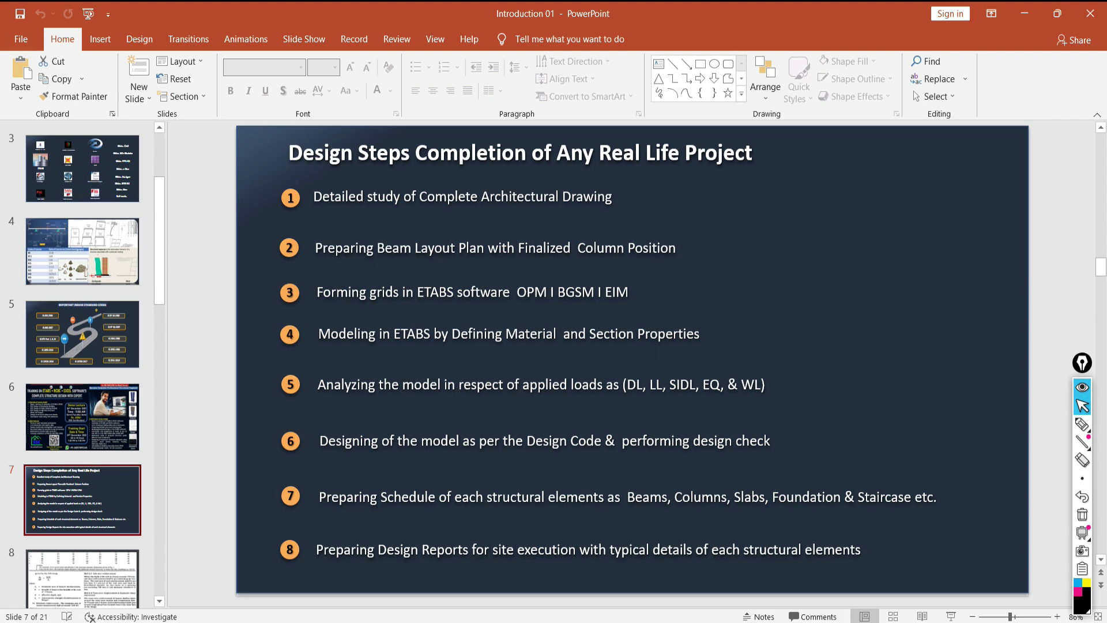
- Return to the hostel drawing in AutoCAD and examine the Ground Floor Framing Plan with its column positions
key(alt+Tab)
middle_drag(672, 421, 288, 478)
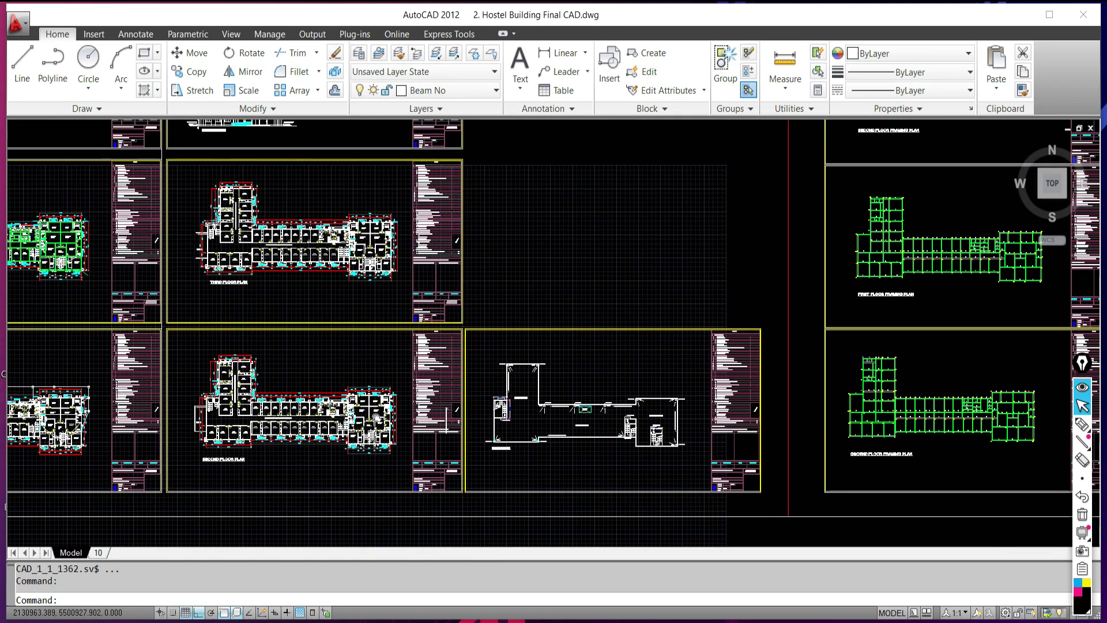
middle_drag(376, 416, 443, 360)
scroll(443, 360, up, 5)
scroll(443, 361, down, 1)
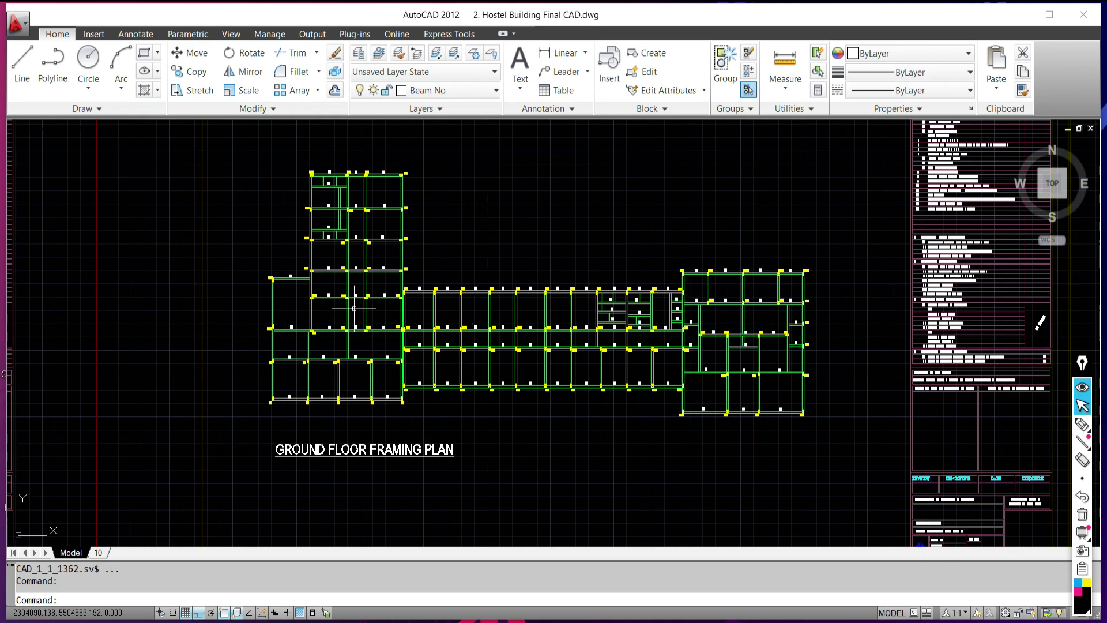
scroll(360, 313, down, 2)
scroll(361, 313, down, 4)
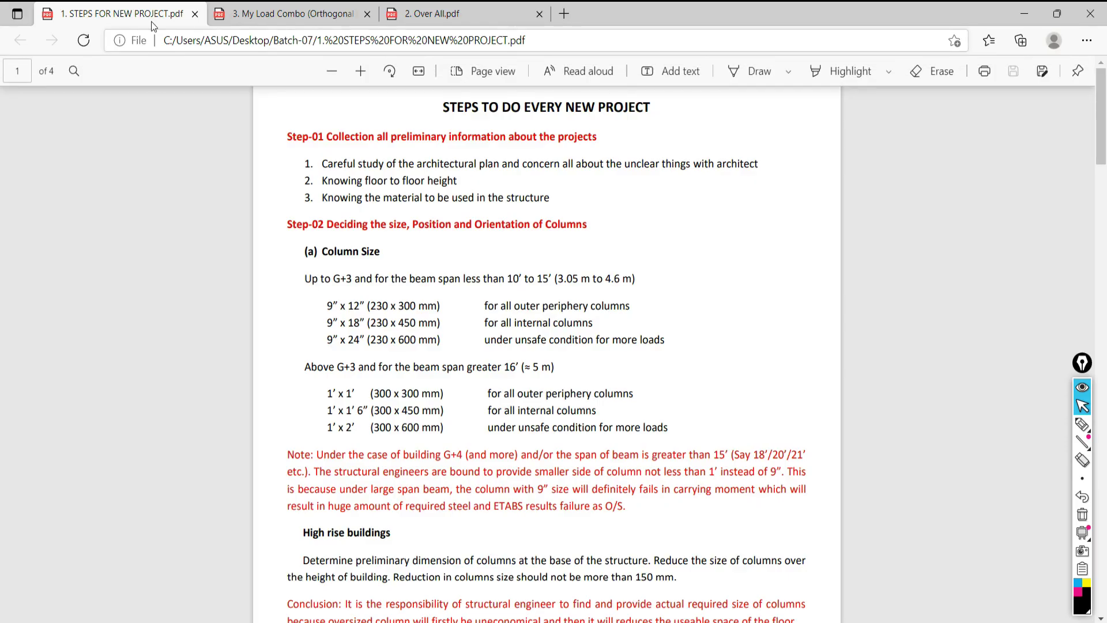
- Read the STEPS FOR NEW PROJECT PDF from preliminary information through column size, location, orientation and number to beam sizing
scroll(460, 237, down, 2)
scroll(452, 245, up, 2)
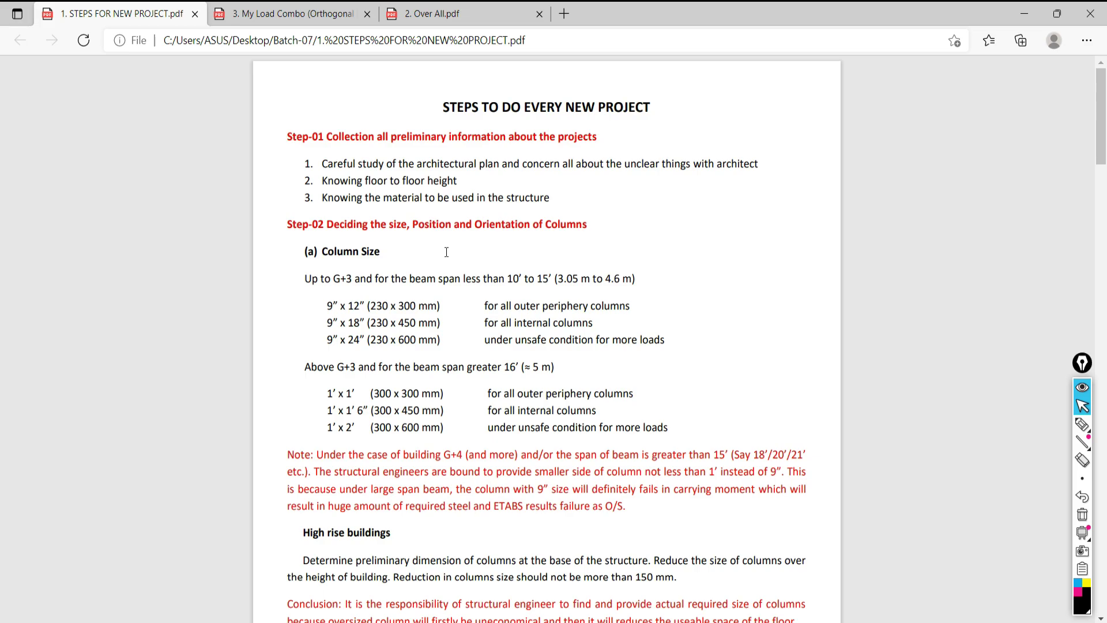
scroll(445, 279, down, 5)
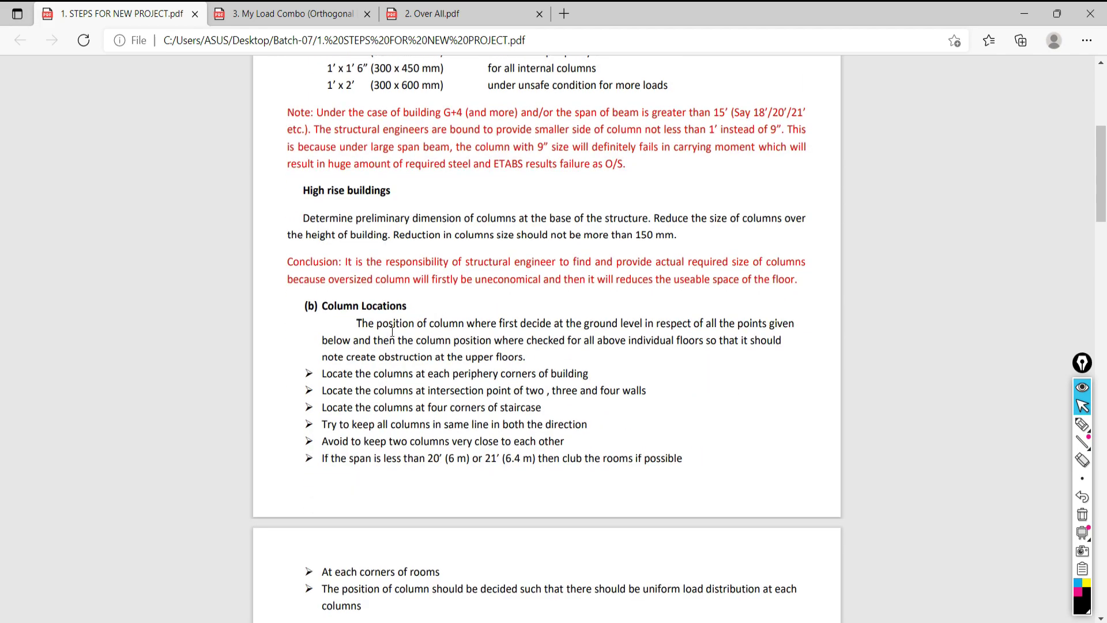
scroll(392, 332, down, 3)
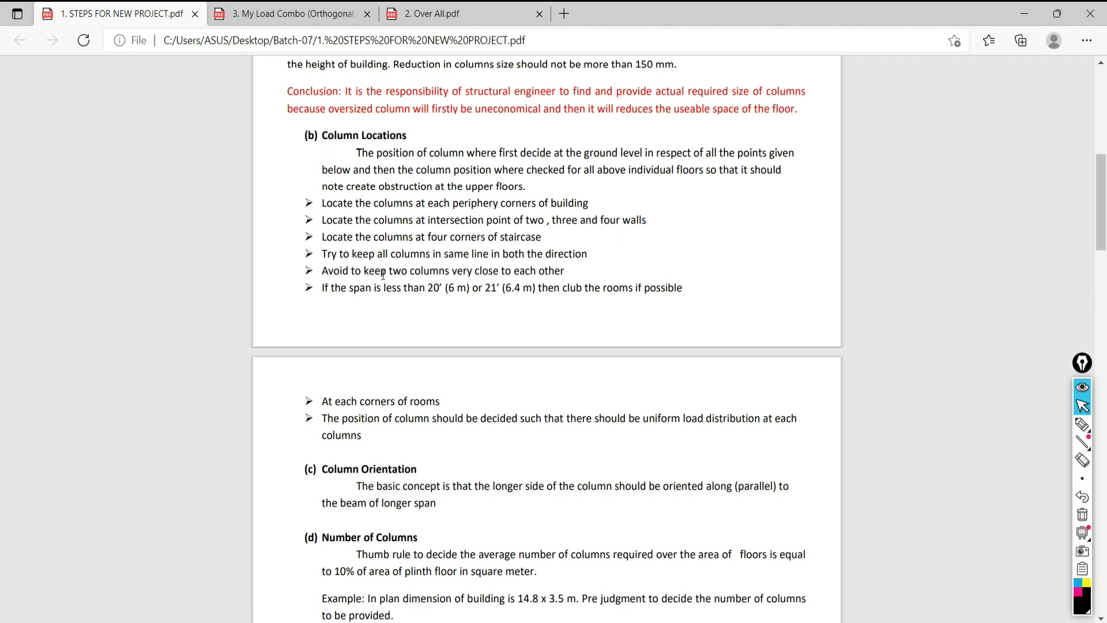
scroll(383, 288, down, 3)
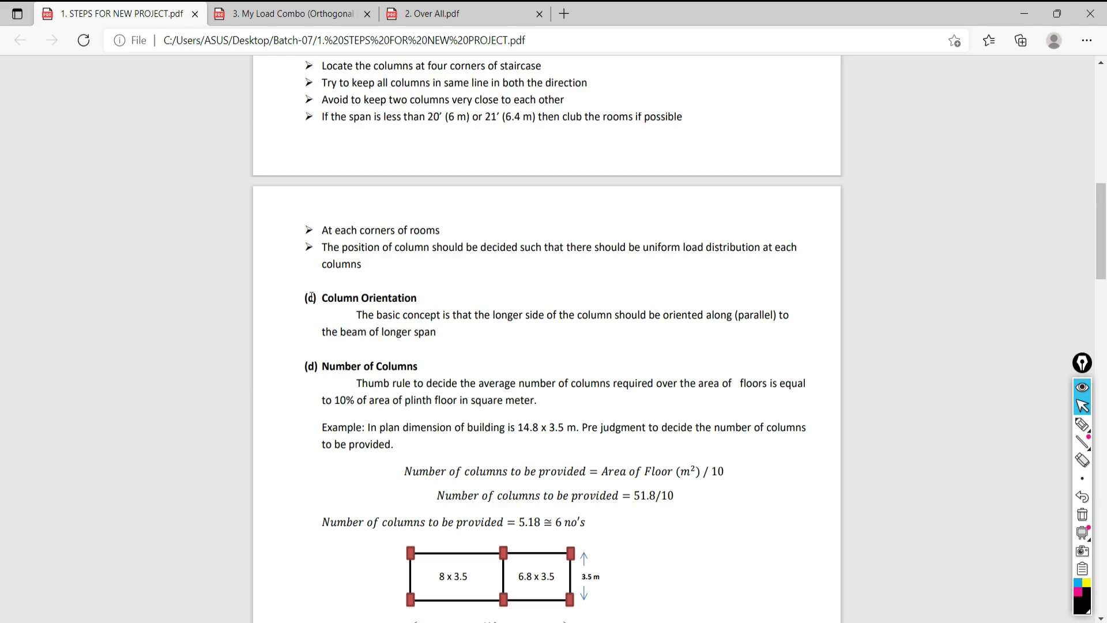
scroll(438, 361, down, 5)
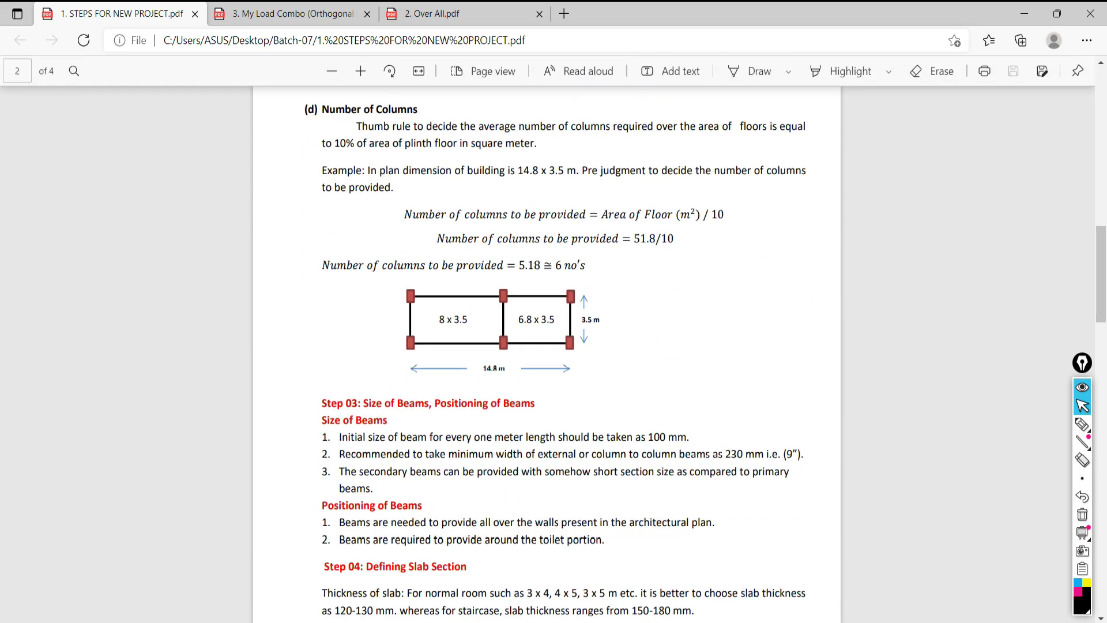
- Switch back to AutoCAD and inspect the beam and column layout of the hostel's Ground Floor Framing Plan
key(alt+Tab)
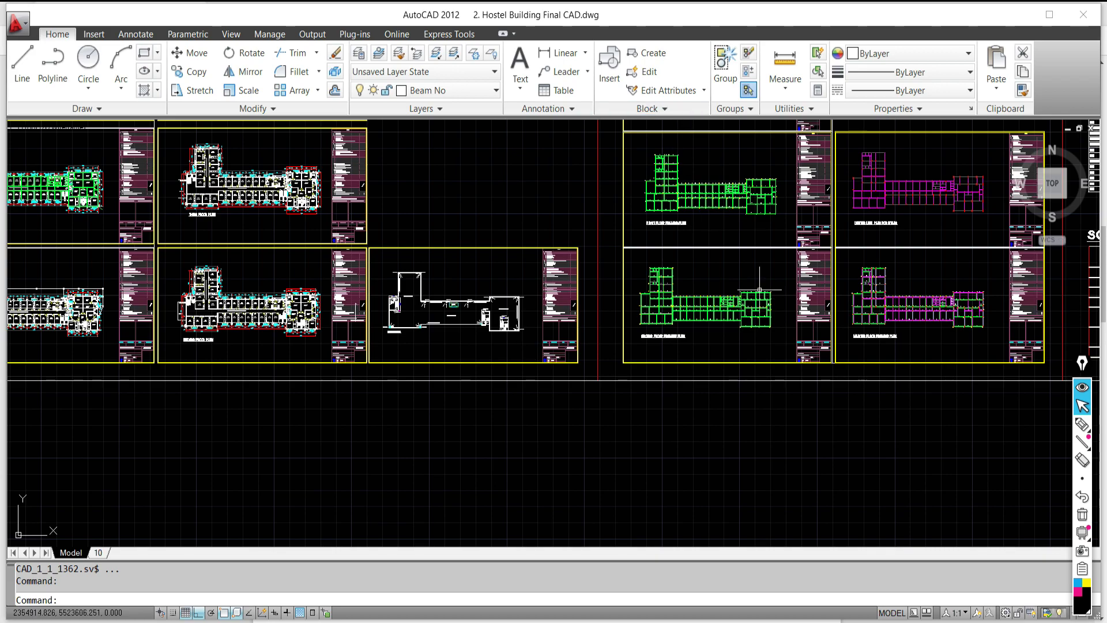
scroll(407, 342, up, 3)
scroll(408, 342, up, 5)
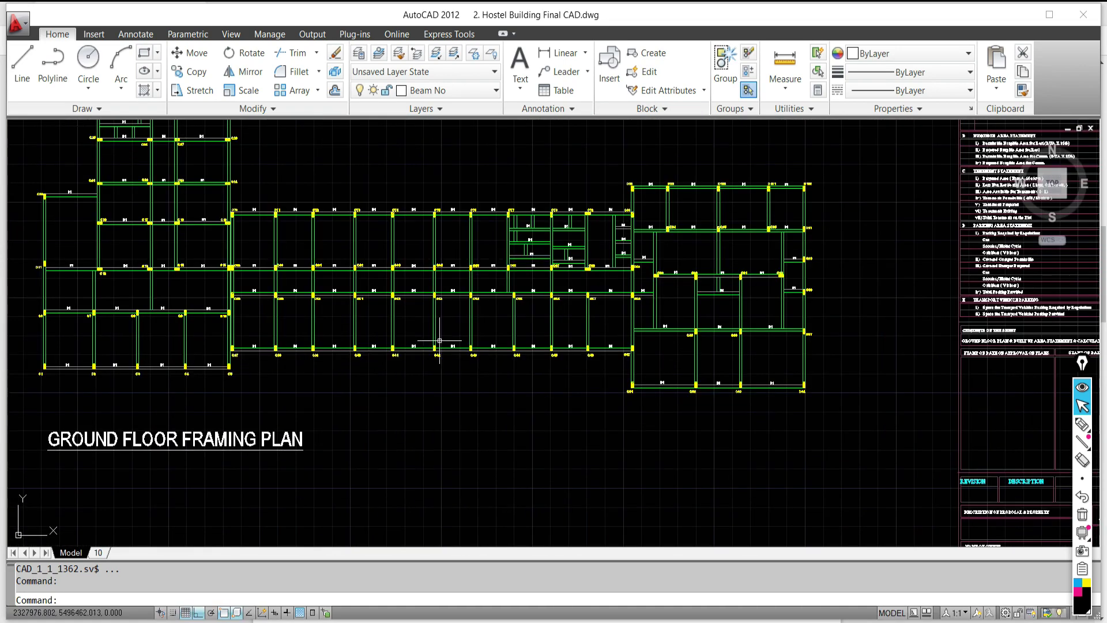
scroll(442, 340, down, 3)
middle_drag(469, 314, 413, 441)
scroll(473, 397, down, 5)
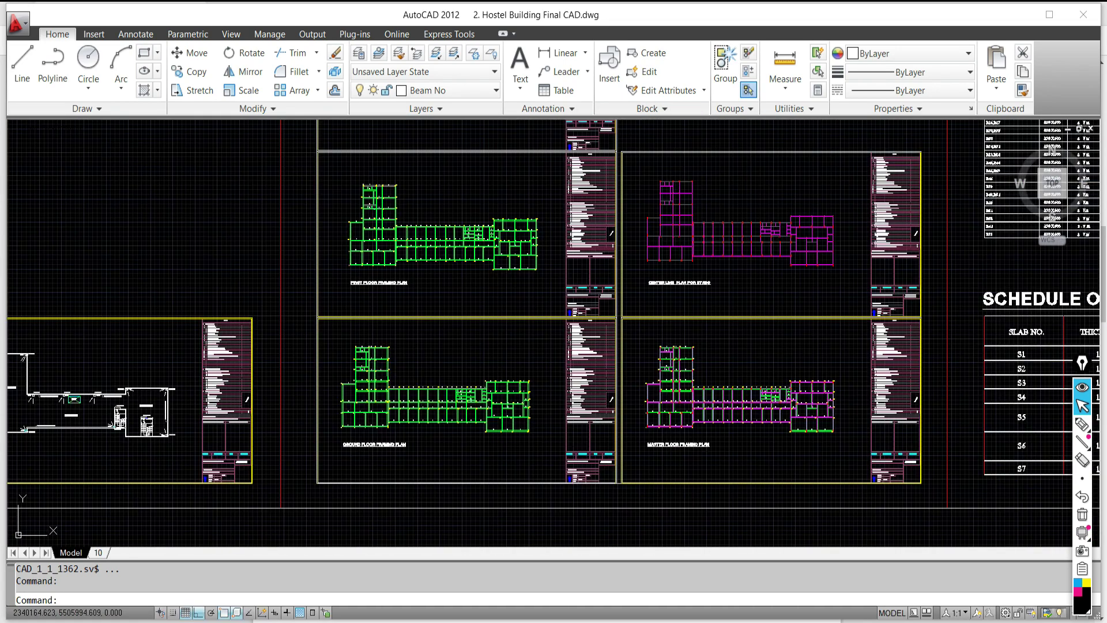
- Examine the Center Line Plan for ETABS in the hostel drawing, both up close and among the neighbouring sheets
middle_drag(674, 242, 511, 328)
scroll(511, 329, up, 3)
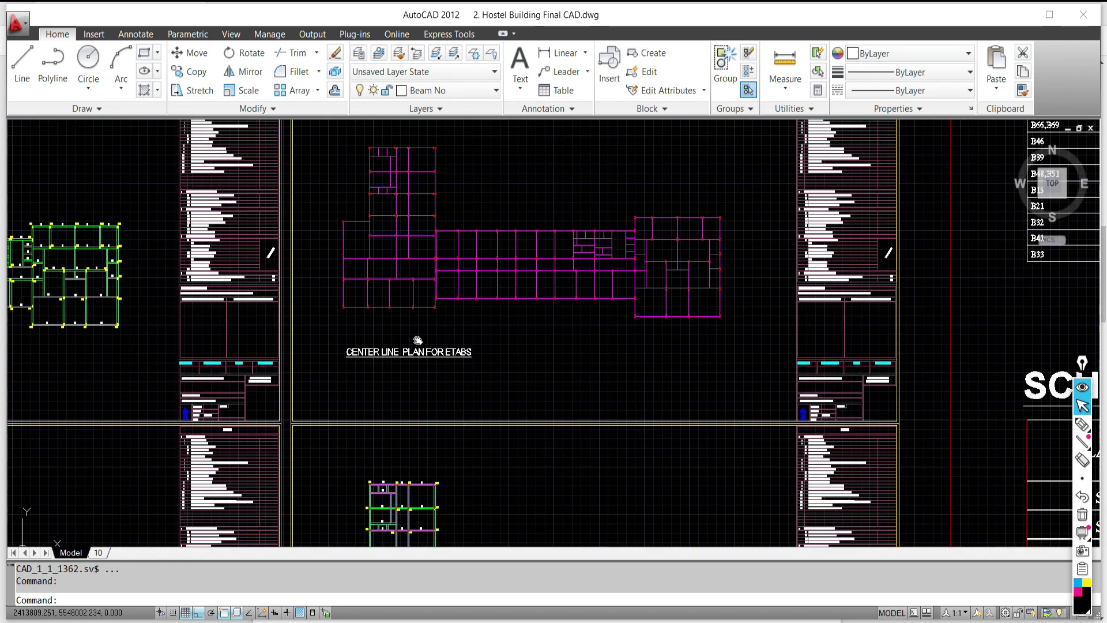
scroll(456, 462, up, 3)
scroll(456, 456, down, 5)
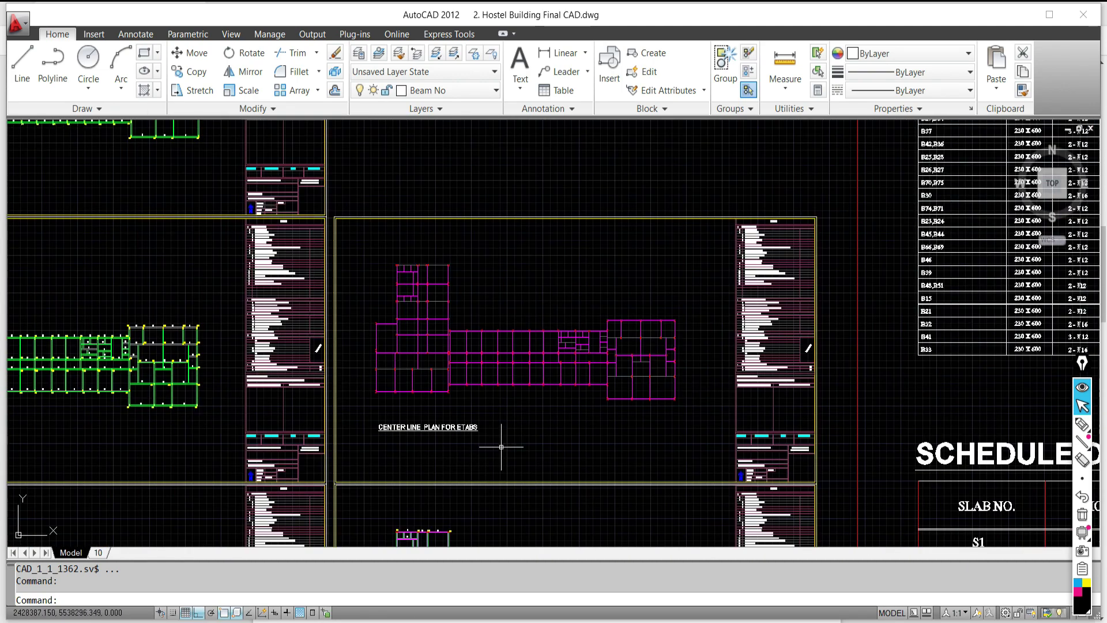
mouse_move(502, 440)
middle_down()
mouse_move(421, 309)
mouse_move(421, 244)
mouse_move(416, 294)
mouse_move(437, 389)
mouse_move(469, 356)
middle_up()
scroll(422, 244, up, 5)
scroll(421, 244, down, 4)
scroll(421, 244, up, 4)
scroll(439, 382, down, 4)
scroll(439, 383, up, 1)
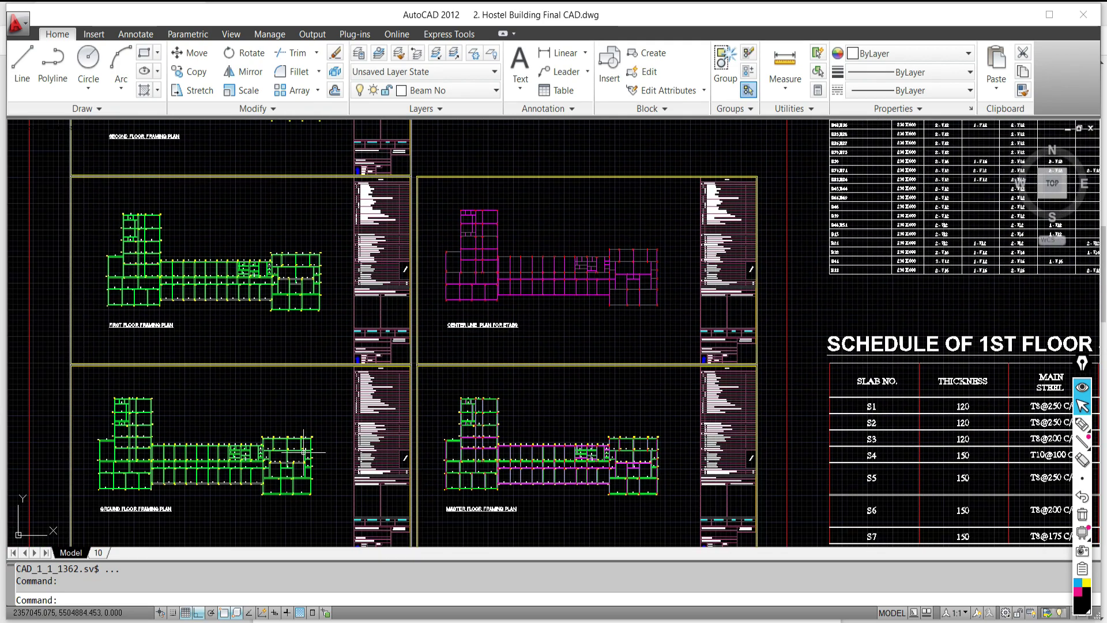
- View the whole Ground Floor Framing Plan beside the Master Floor Framing Plan
scroll(234, 461, up, 2)
scroll(168, 282, up, 3)
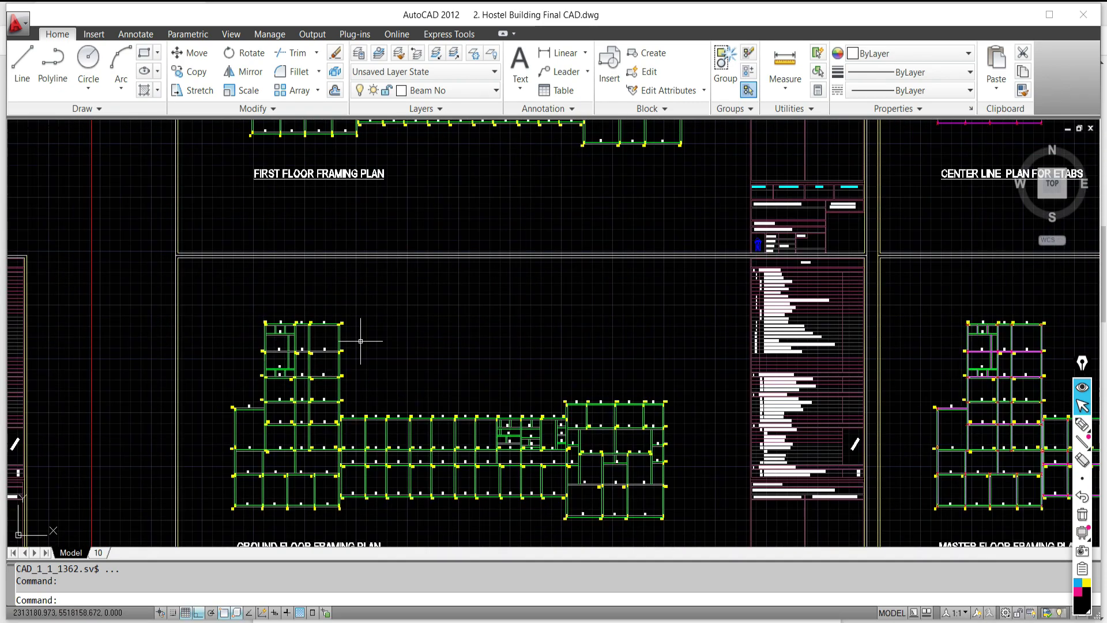
middle_drag(363, 353, 346, 286)
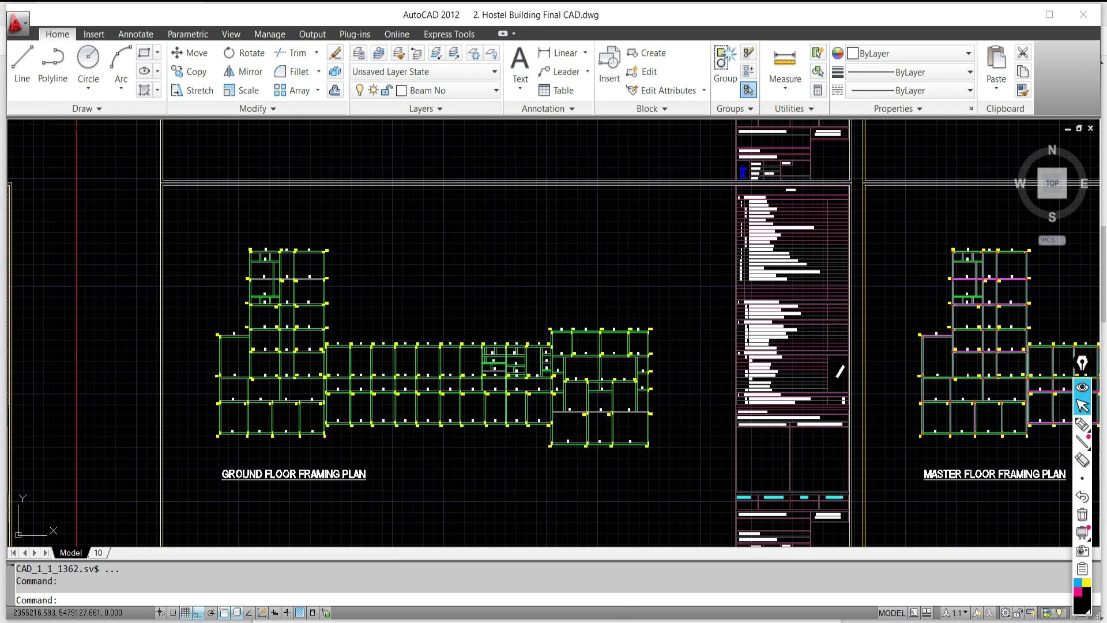
- Switch to ETABS and view the residential project's grid system in the 2ND story plan view
key(alt+Tab)
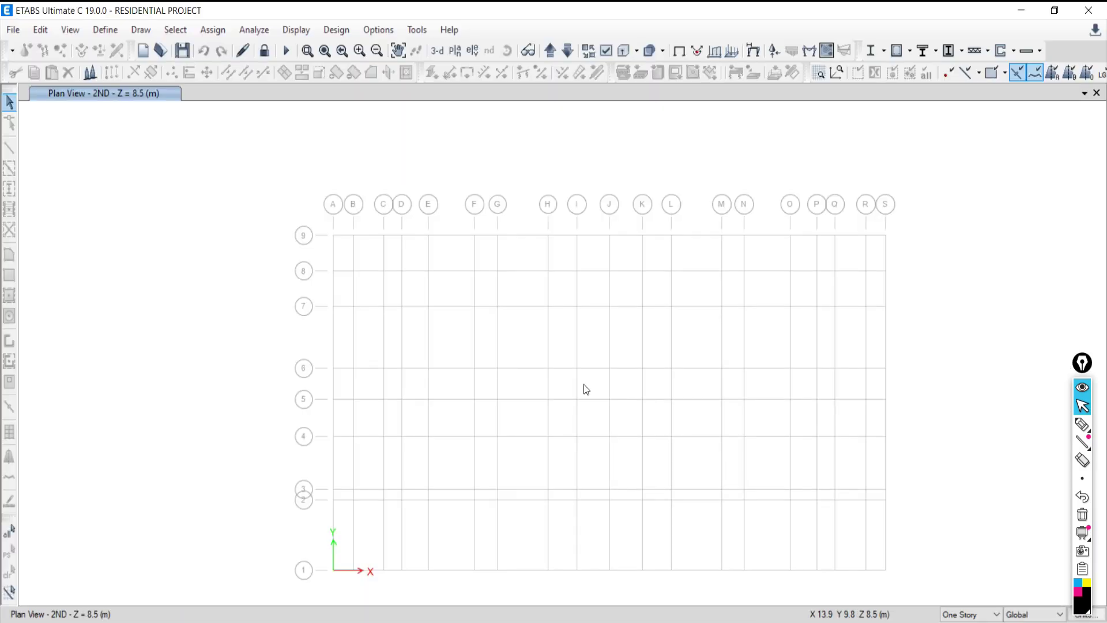
middle_drag(707, 398, 658, 346)
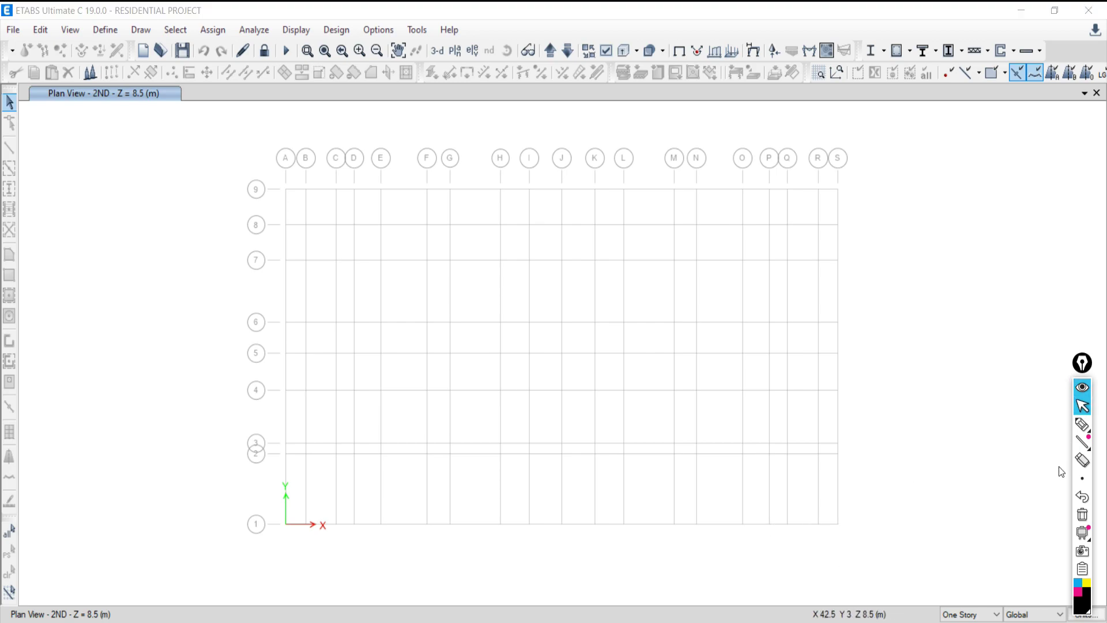
click(1083, 425)
click(1084, 408)
- Switch to the PowerPoint design steps slide and highlight OPM in the line about forming grids in ETABS
key(alt+Tab)
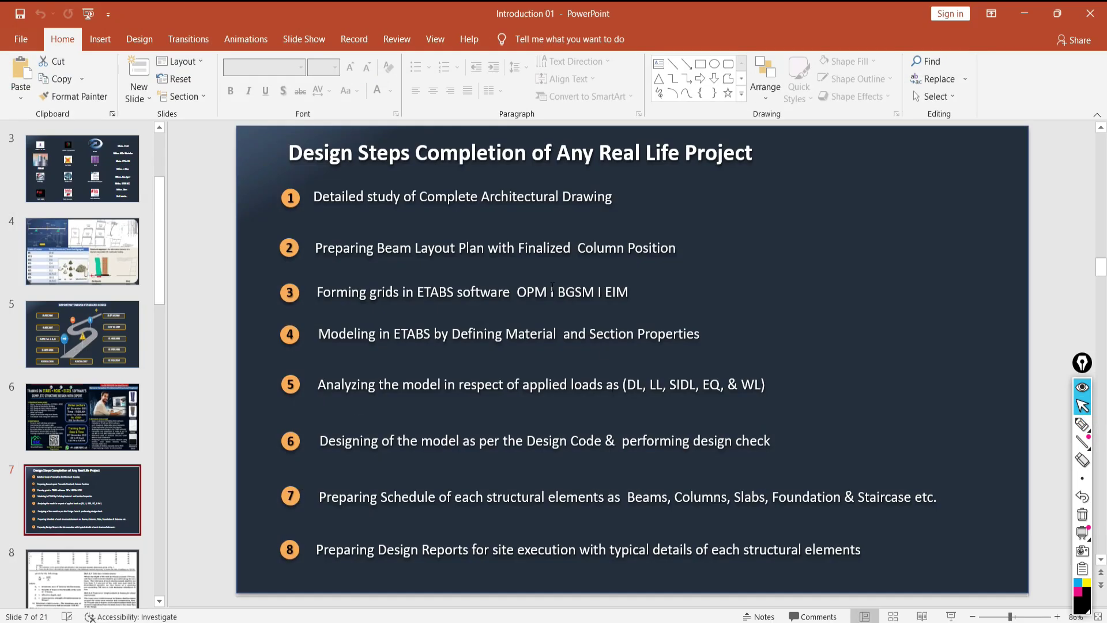
drag(519, 295, 547, 293)
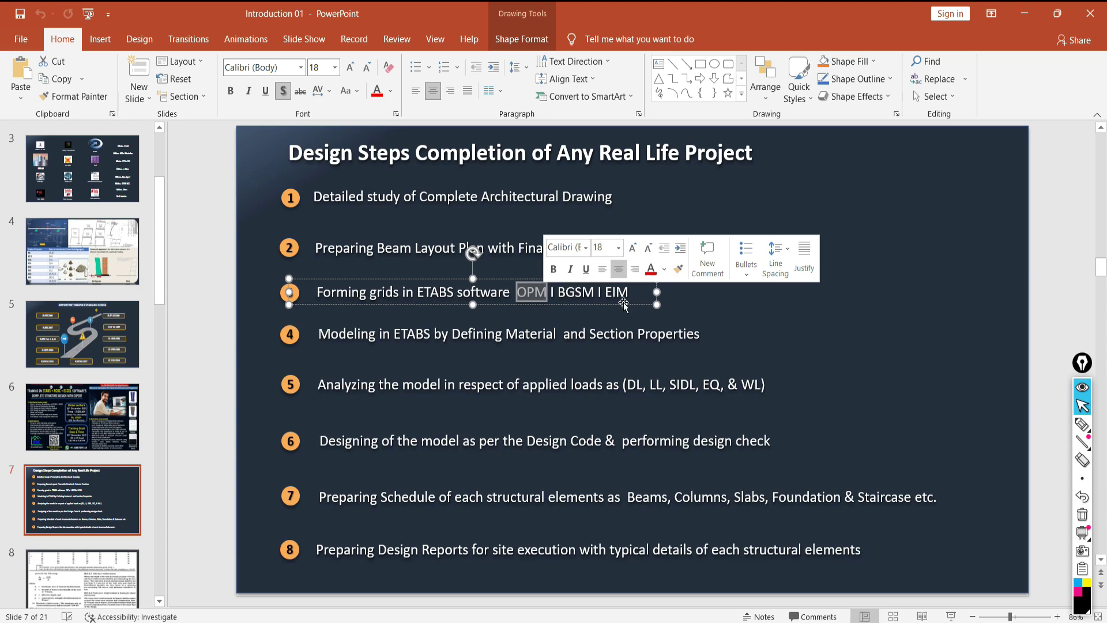
- Switch to the Hilton Architectural Plan in AutoCAD and view all its sheets together
key(alt+Tab)
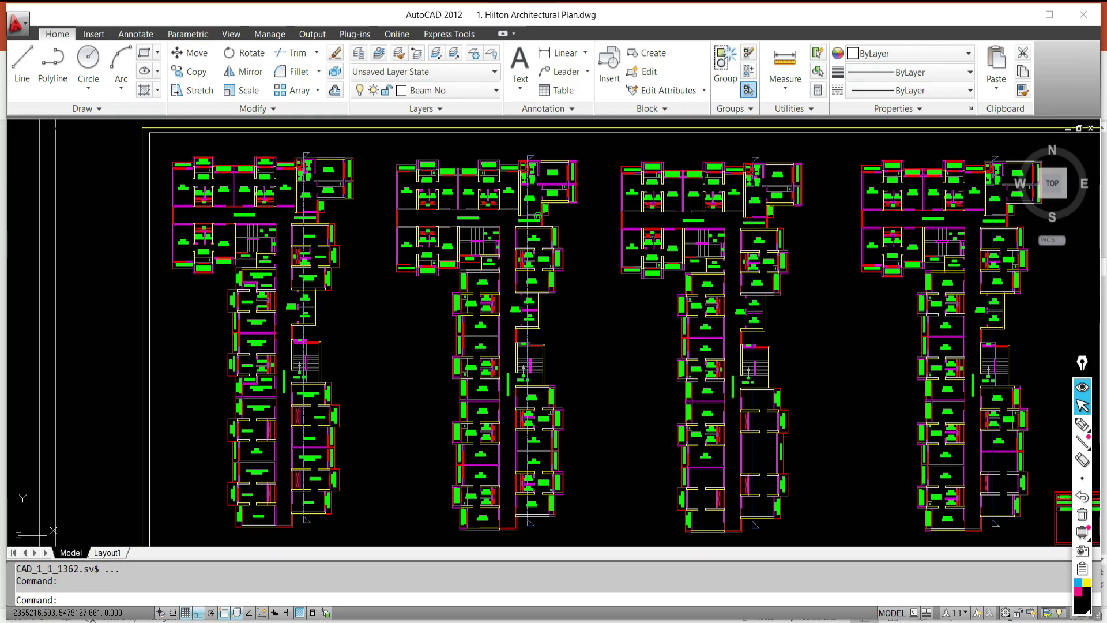
scroll(594, 329, down, 6)
middle_drag(620, 307, 511, 390)
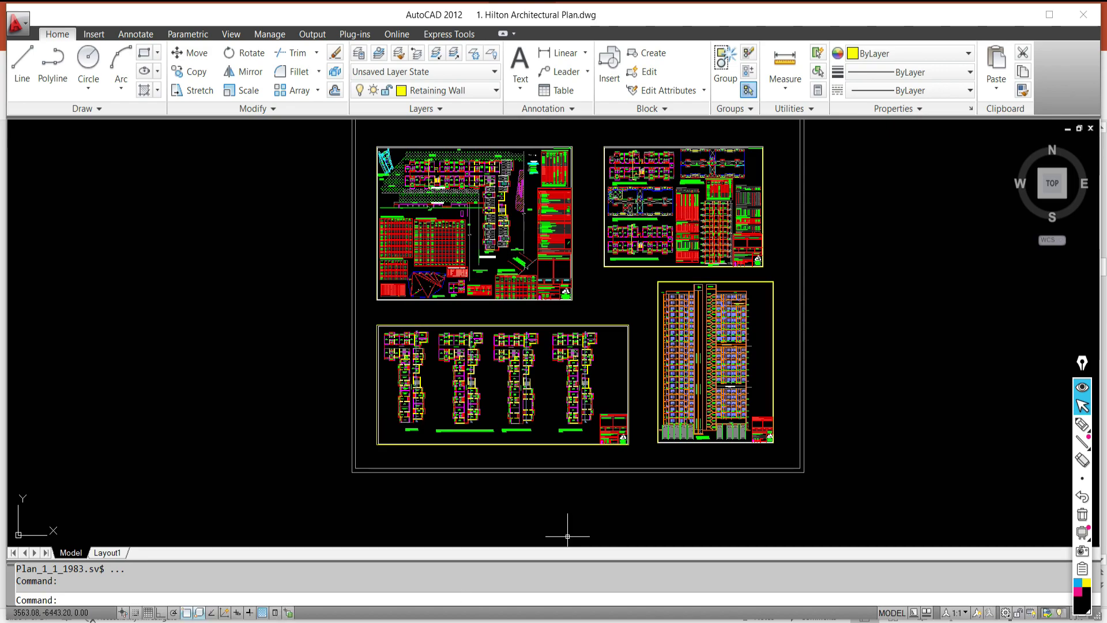
- Look over the hostel drawing's framing plans and slab schedule, and switch to the G+5 Residential Building drawing
key(ctrl+Tab)
scroll(554, 333, down, 4)
scroll(509, 390, up, 3)
key(ctrl+Tab)
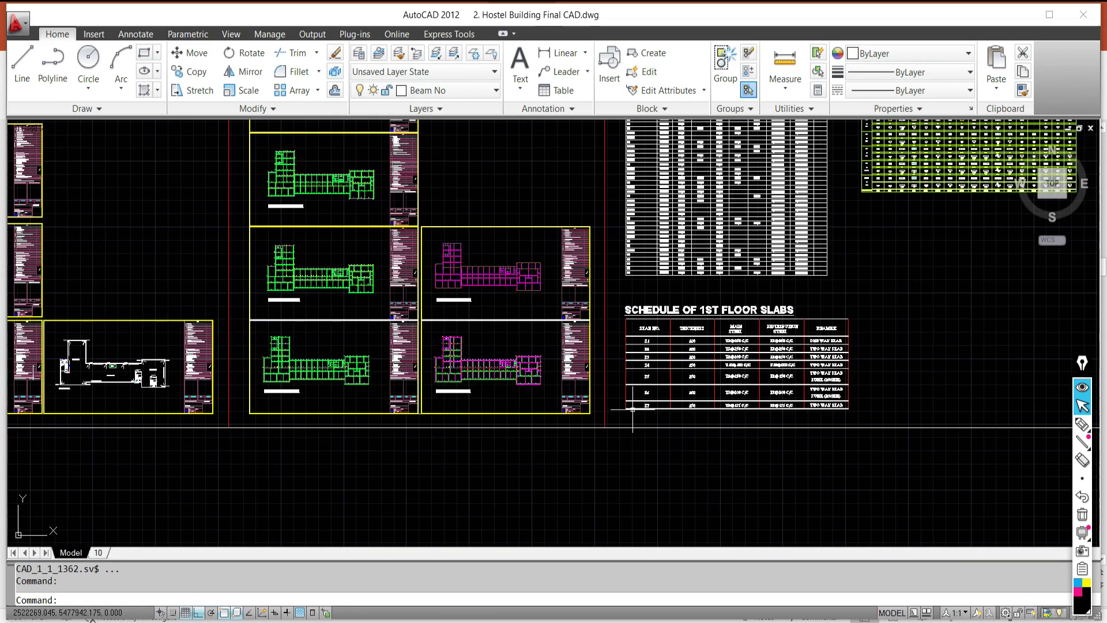
key(ctrl+Tab)
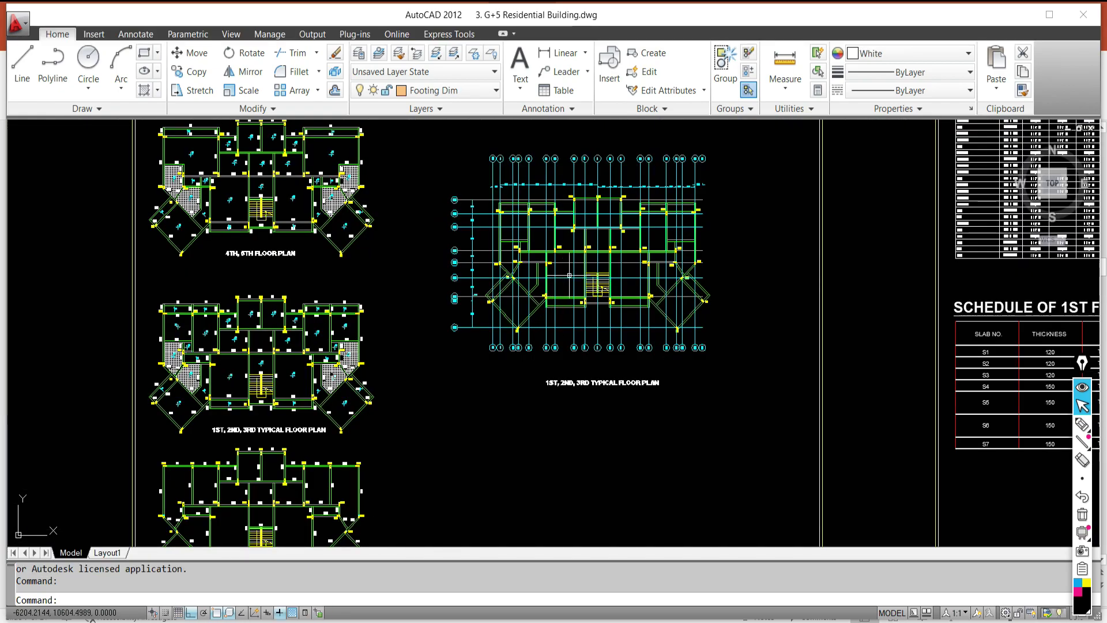
- Examine the grid lines on the 1st, 2nd, 3rd typical floor plan and switch to ETABS to compare them with the residential grid
scroll(539, 336, up, 5)
scroll(523, 341, down, 3)
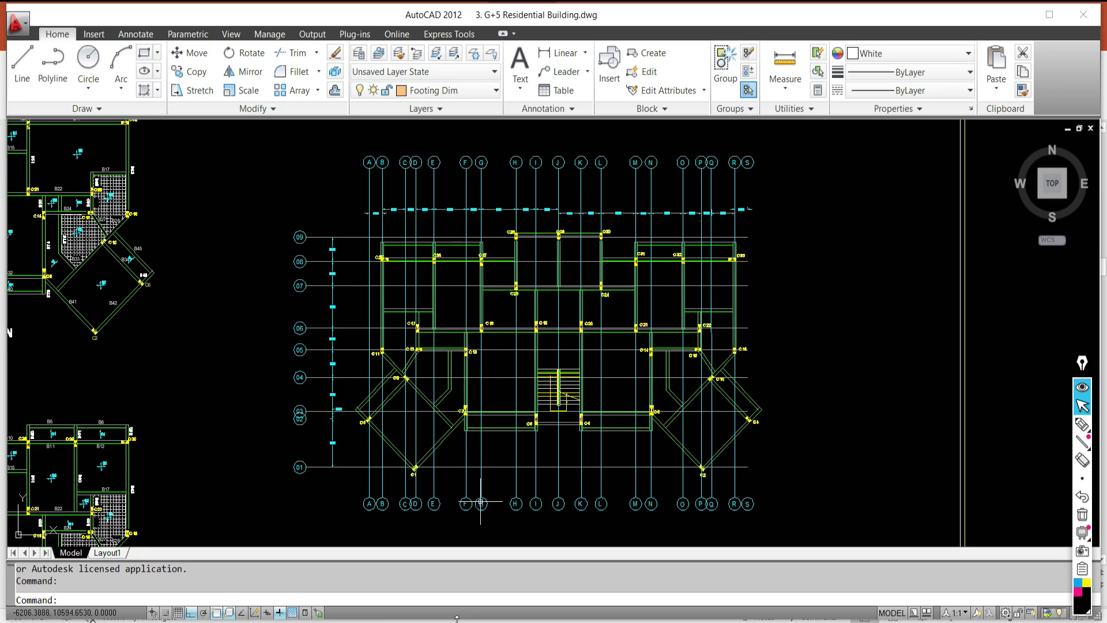
key(alt+Tab)
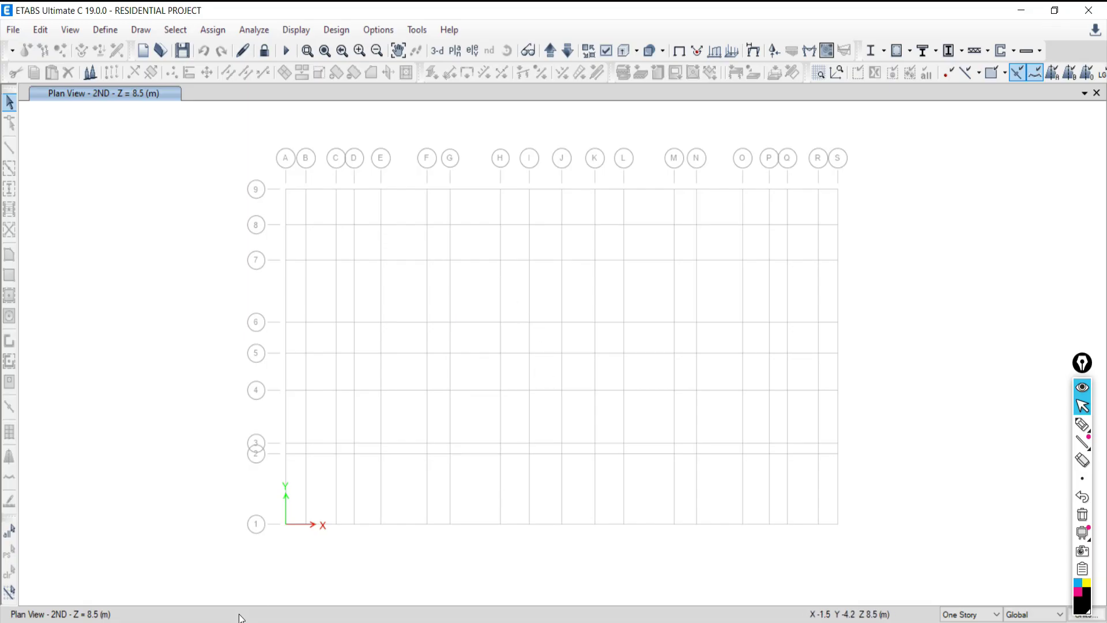
- Switch to the Hilton Architectural Plan in AutoCAD and look over its ground floor plan sheet
key(alt+Tab)
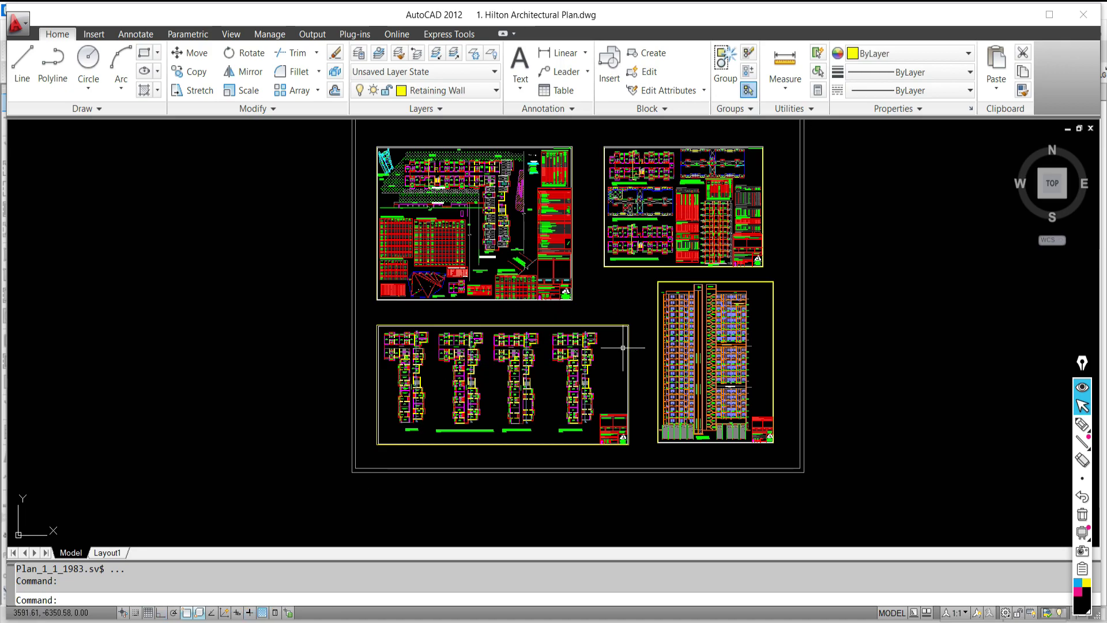
scroll(461, 242, up, 3)
scroll(471, 351, up, 2)
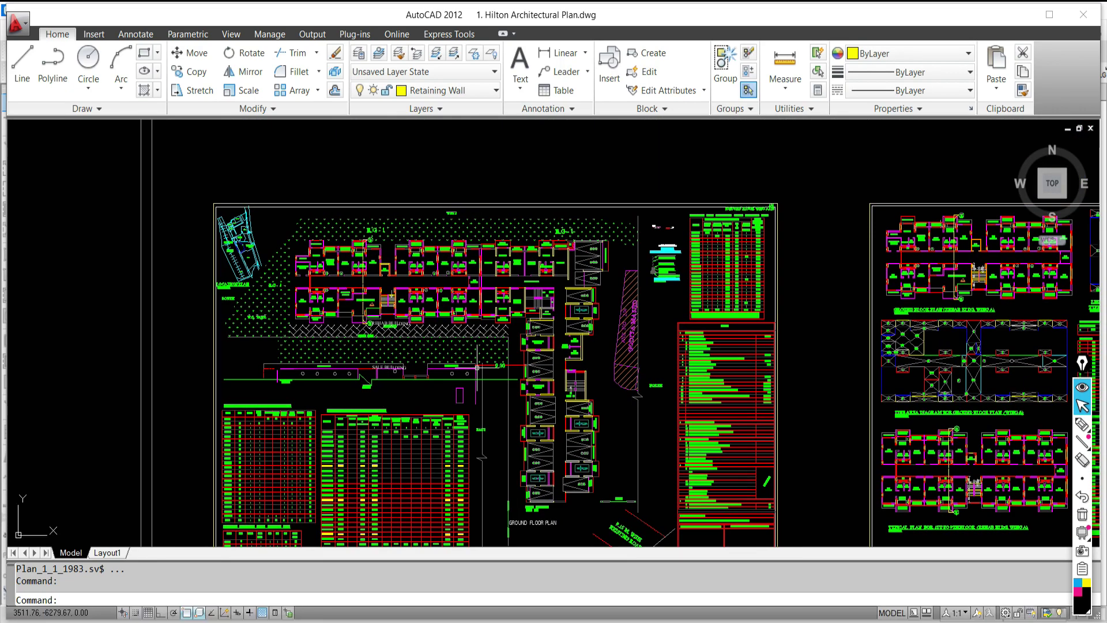
scroll(471, 351, up, 1)
scroll(447, 309, down, 1)
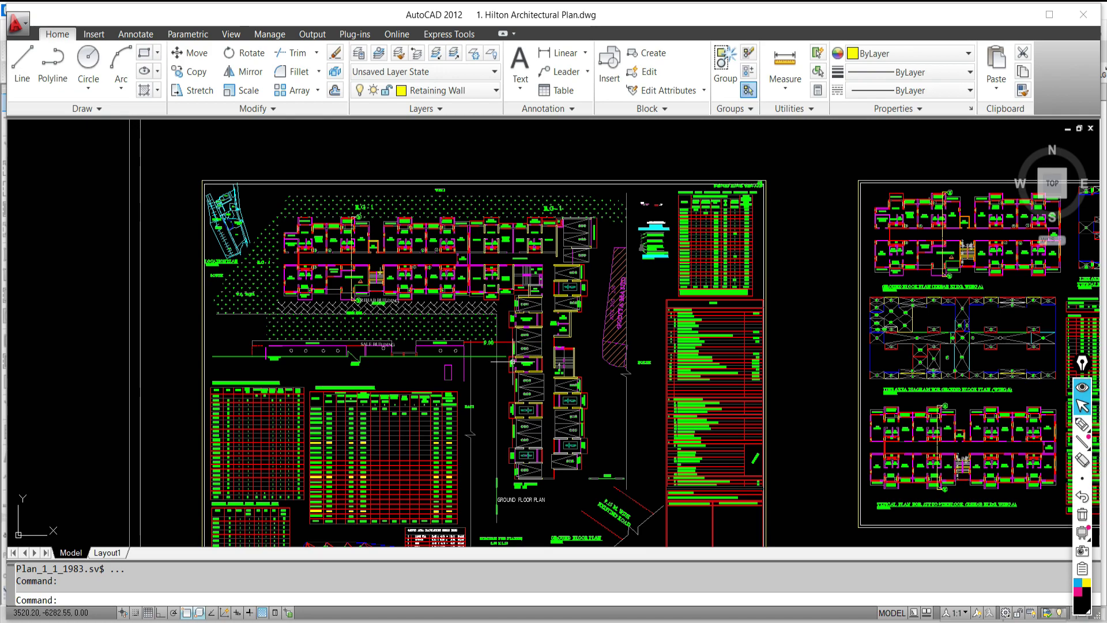
middle_drag(509, 355, 433, 315)
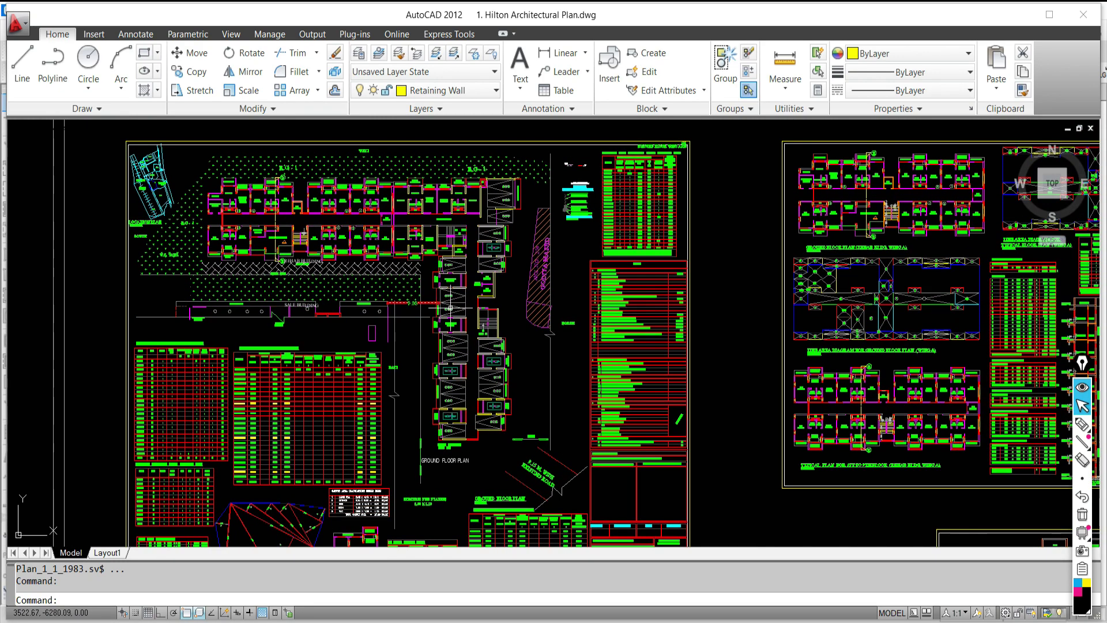
- Bring up the Hostel Building Final CAD drawing and examine its centre line plan for ETABS
key(ctrl+Tab)
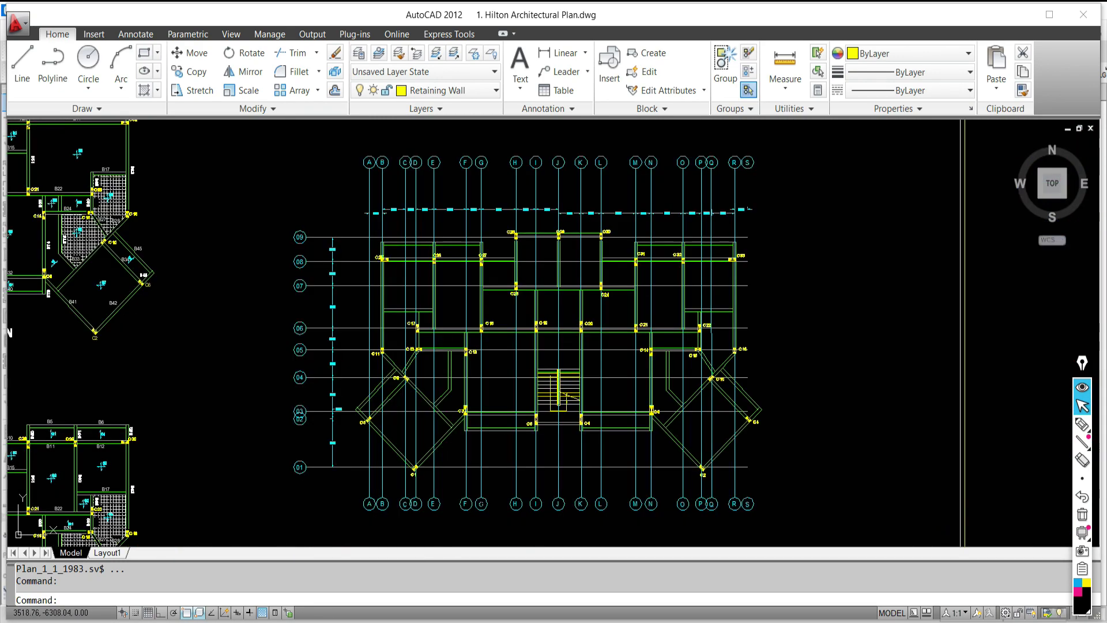
key(ctrl+Tab)
scroll(588, 390, down, 7)
scroll(646, 313, up, 15)
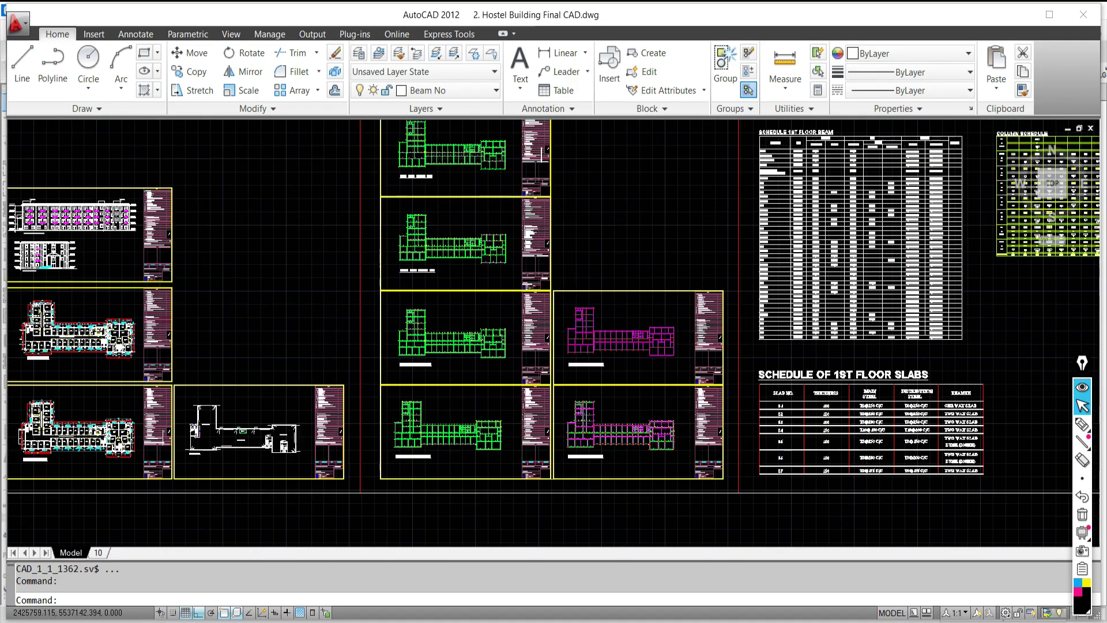
scroll(585, 289, down, 5)
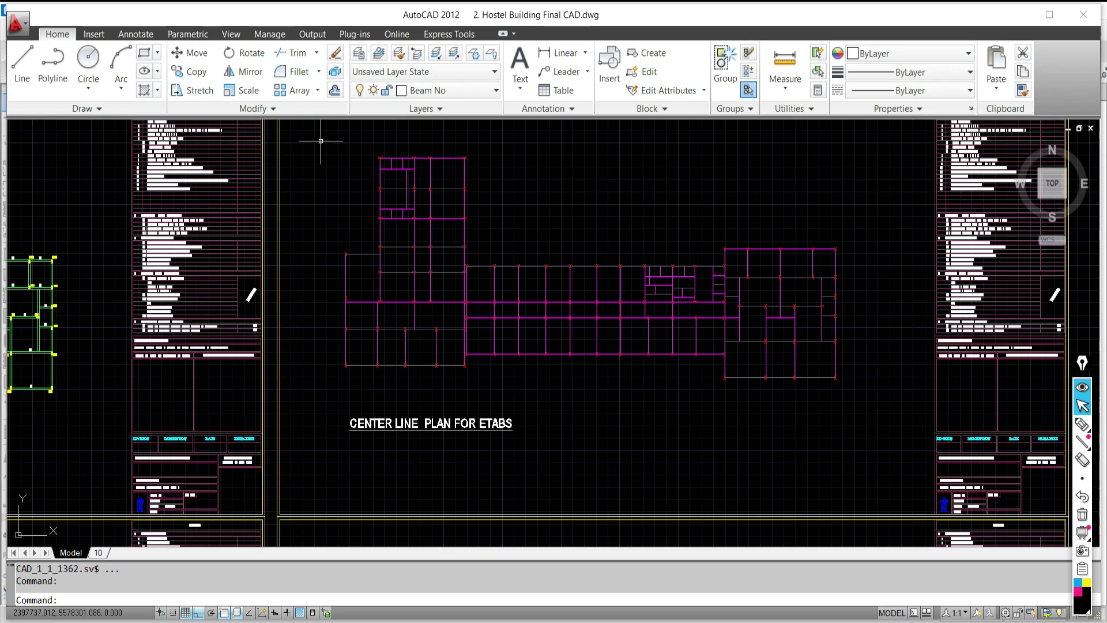
- Compare the hostel's first floor framing plan with the centre line plan for ETABS beside it
scroll(494, 129, down, 5)
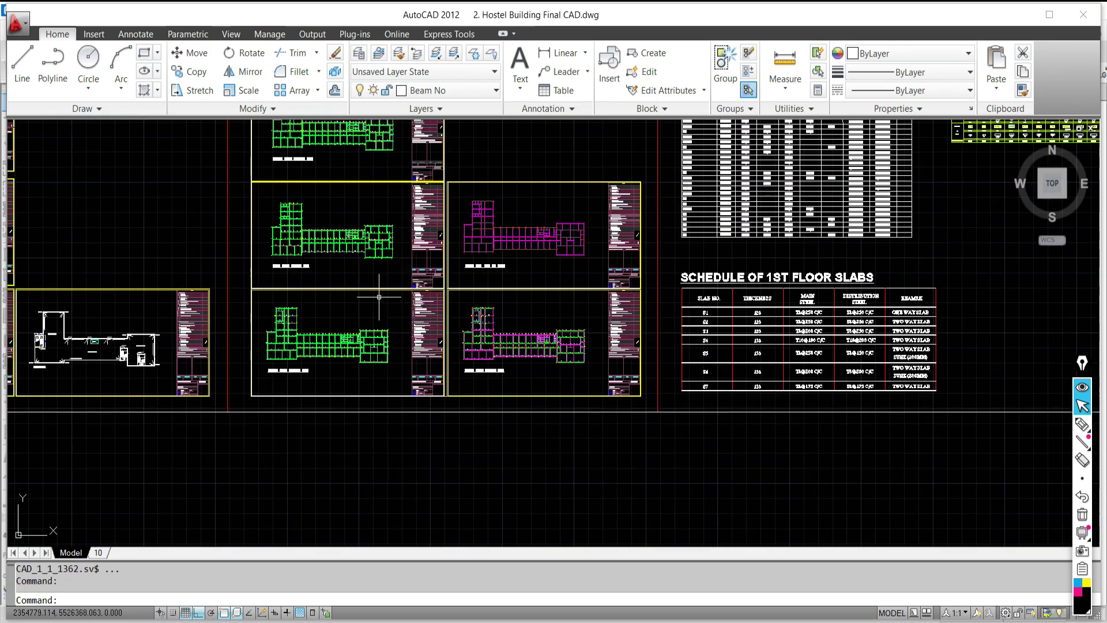
scroll(331, 240, up, 5)
scroll(330, 240, down, 2)
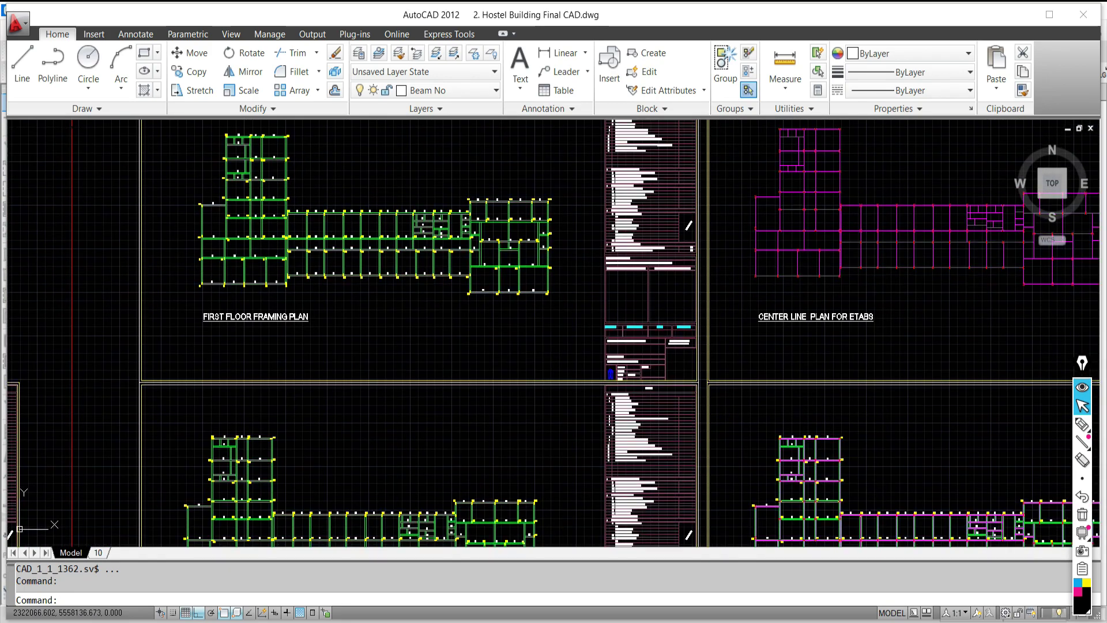
scroll(337, 304, up, 2)
scroll(339, 305, down, 3)
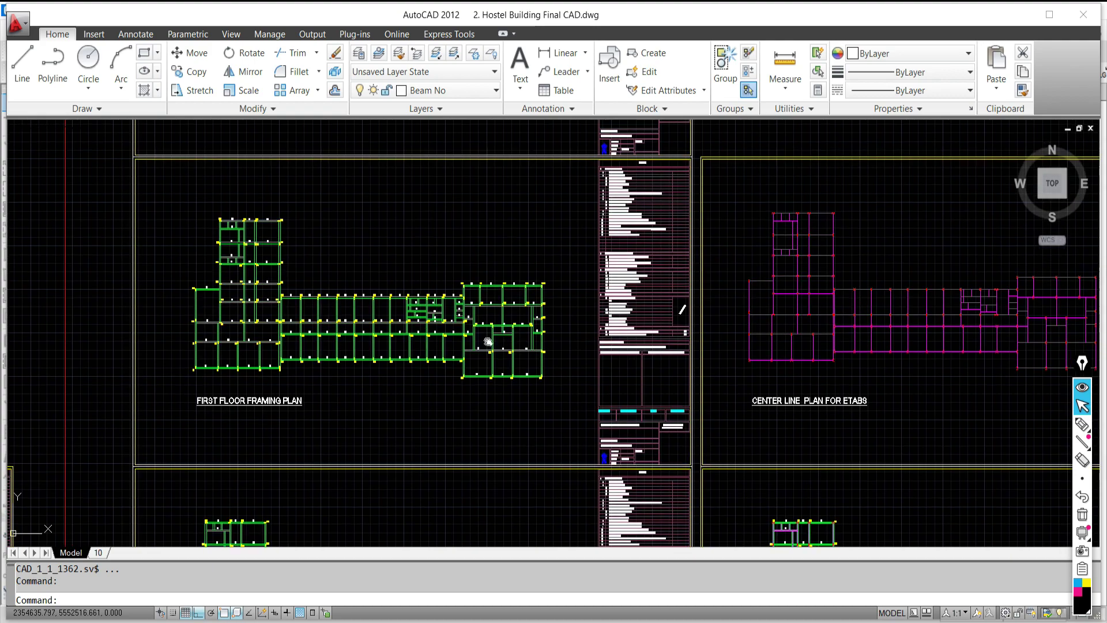
scroll(509, 332, up, 3)
scroll(388, 215, up, 2)
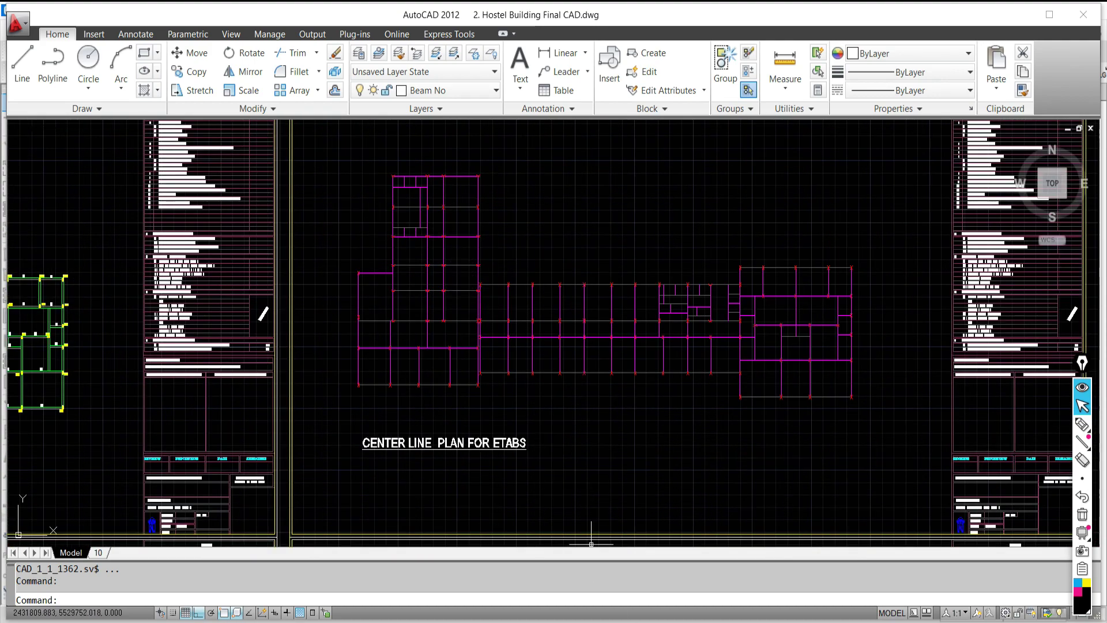
- Switch to the Hostel Building 001 model in ETABS and display the Plinth story plan view
key(alt+Tab)
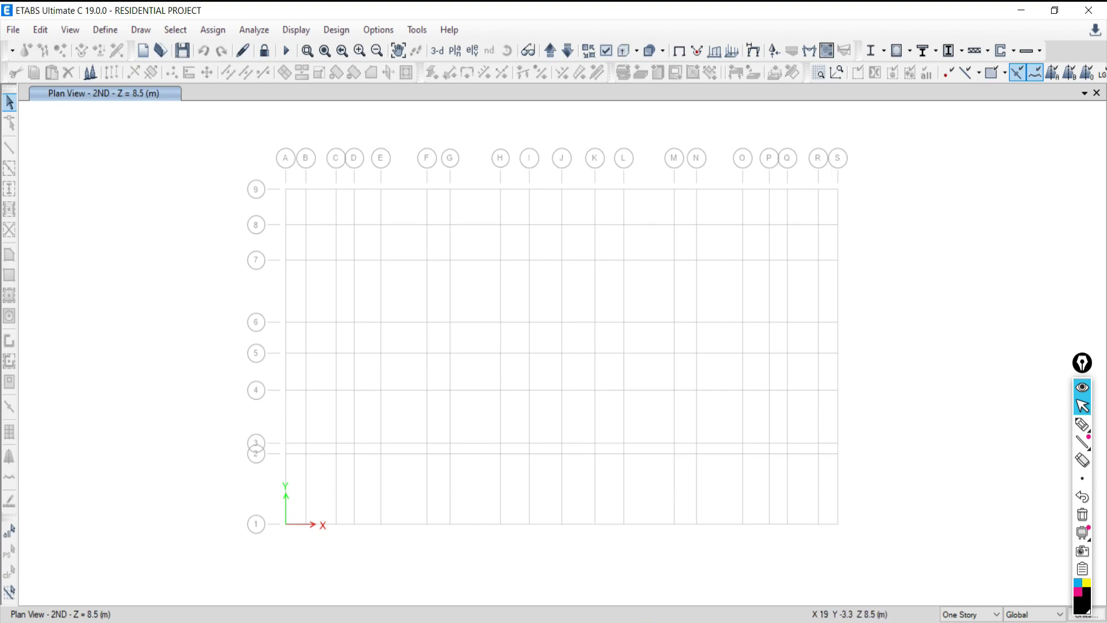
key(alt+Tab)
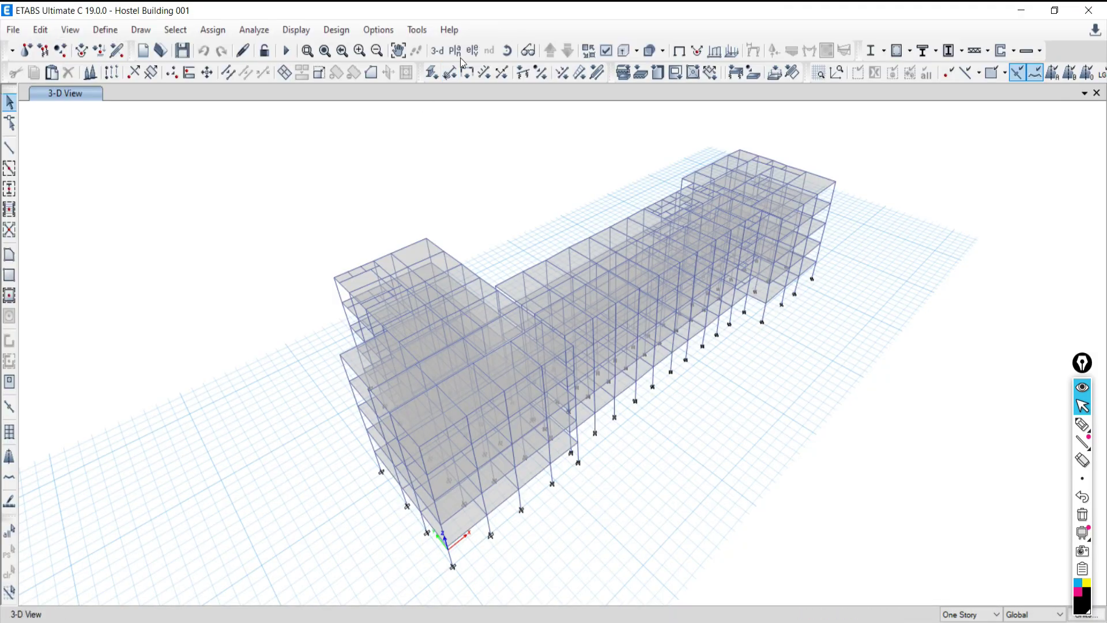
click(460, 57)
click(503, 312)
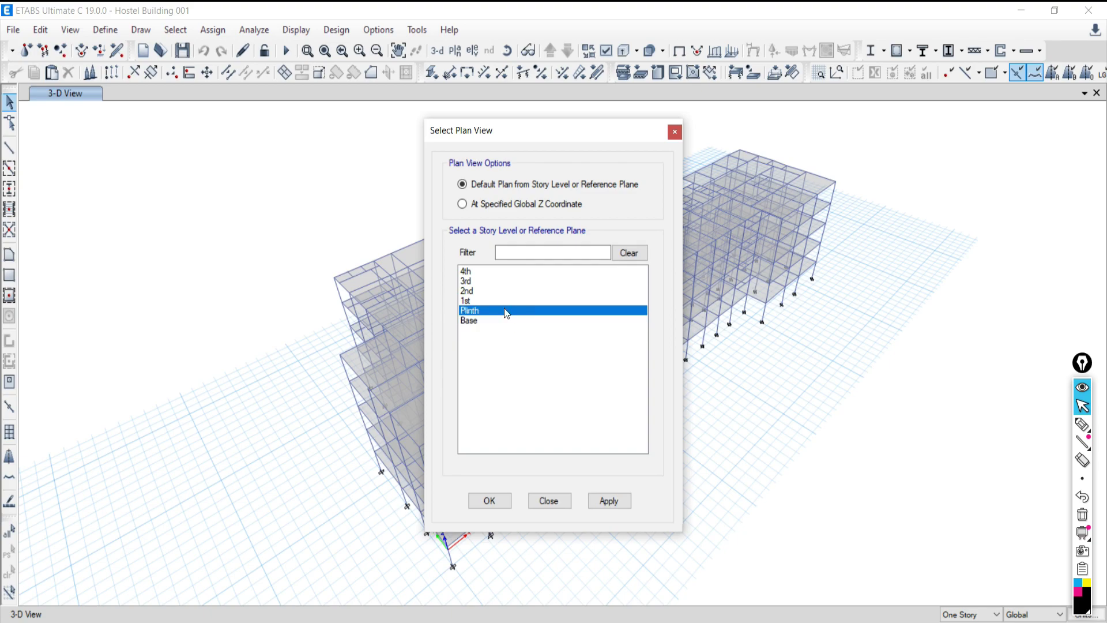
click(609, 501)
click(563, 502)
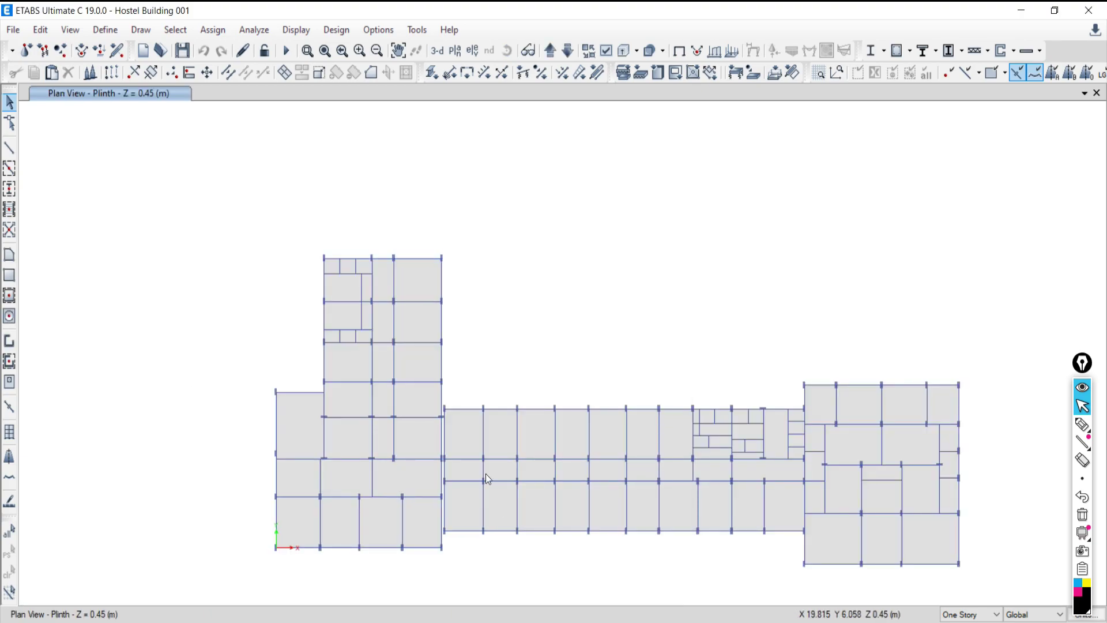
- Switch to the RESIDENTIAL PROJECT model and handwrite "Model" over the grid with an arrow to the word "seting"
key(alt+Tab)
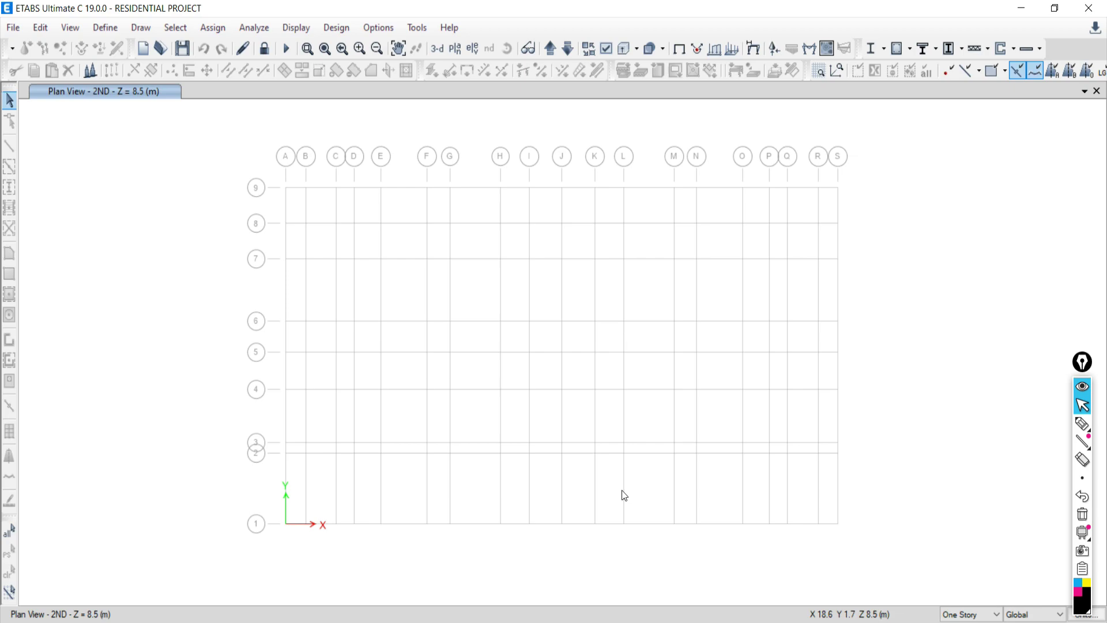
click(1082, 424)
mouse_move(630, 237)
mouse_down()
mouse_move(631, 270)
mouse_move(715, 261)
mouse_move(770, 230)
mouse_move(762, 252)
mouse_up()
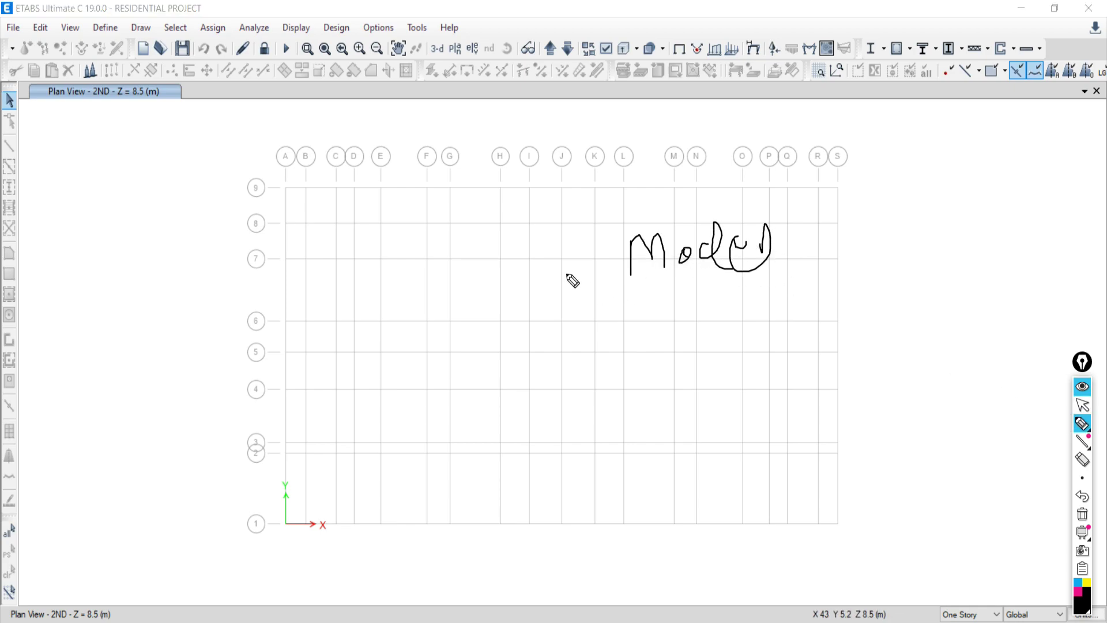
mouse_move(627, 264)
mouse_down()
mouse_move(500, 249)
mouse_move(519, 300)
mouse_up()
mouse_move(230, 276)
mouse_down()
mouse_move(200, 302)
mouse_move(275, 297)
mouse_up()
mouse_move(264, 289)
mouse_down()
mouse_move(343, 266)
mouse_move(336, 335)
mouse_up()
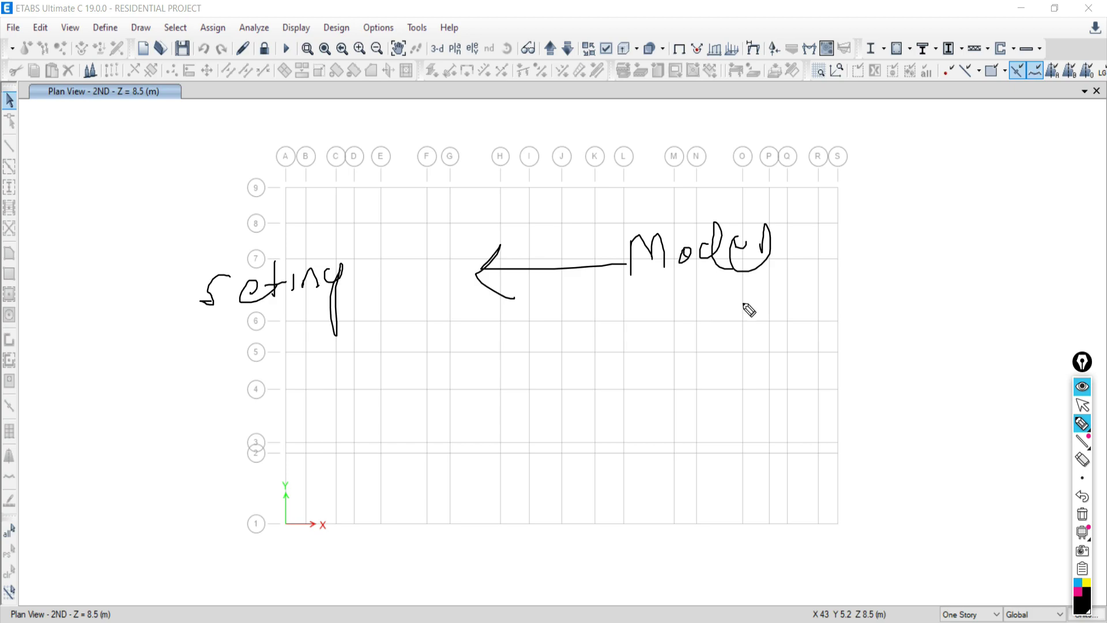
- Draw an arrow from "Model" to an underlined handwritten "check", add a pointer stroke to it, and write an "A" below "Model"
mouse_move(788, 245)
mouse_down()
mouse_move(882, 227)
mouse_move(870, 214)
mouse_move(902, 217)
mouse_move(887, 241)
mouse_up()
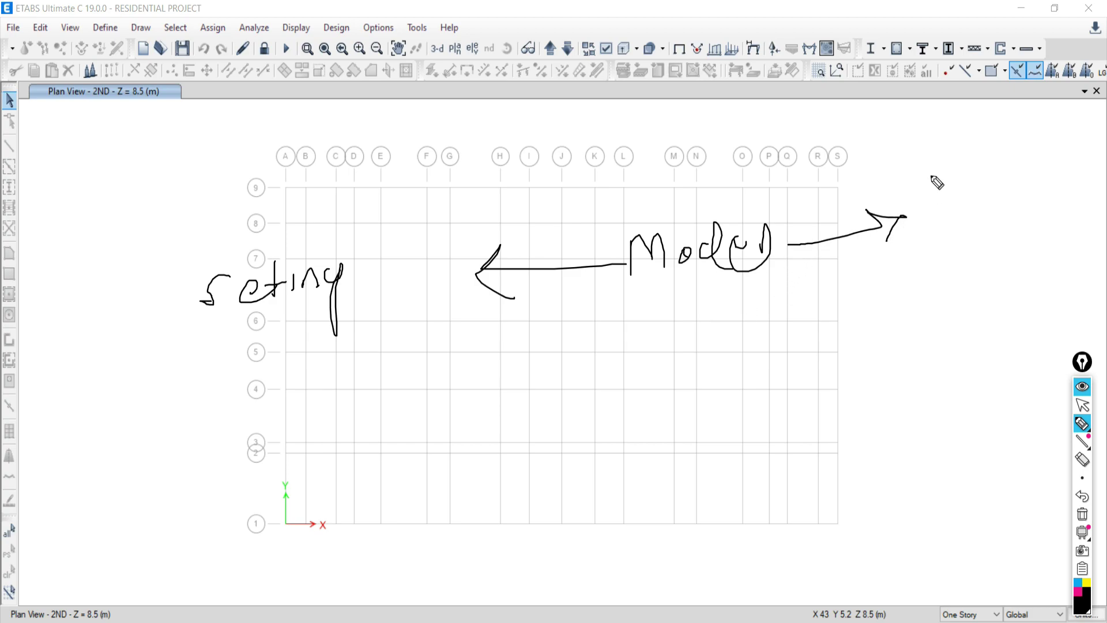
mouse_move(923, 178)
mouse_down()
mouse_move(962, 202)
mouse_move(1062, 174)
mouse_move(1042, 190)
mouse_move(1106, 180)
mouse_up()
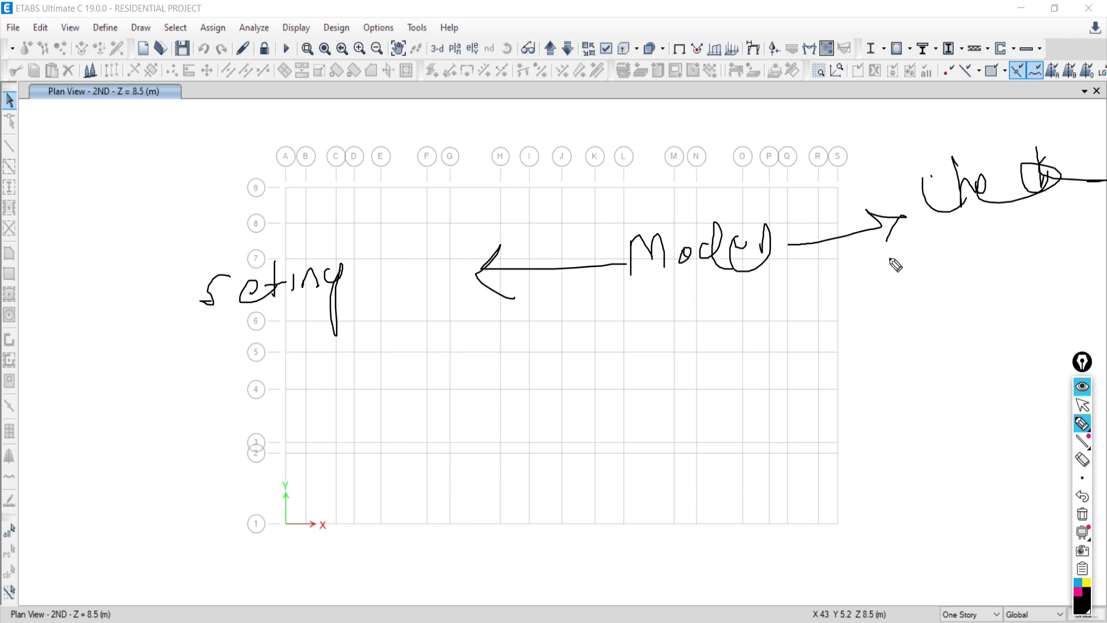
drag(965, 227, 1088, 205)
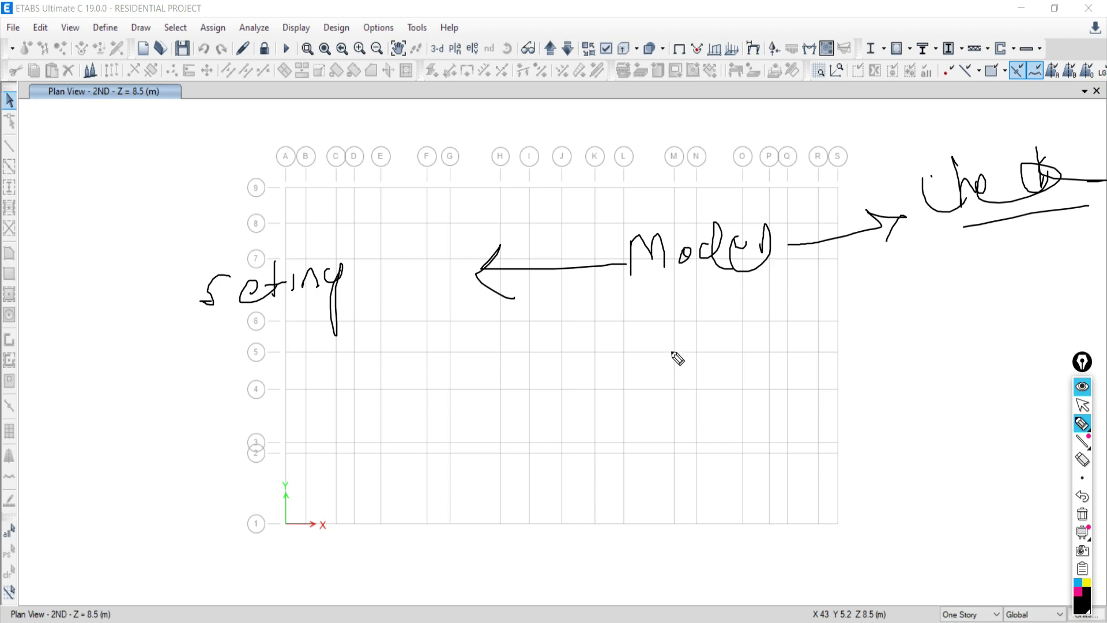
mouse_move(659, 346)
mouse_down()
mouse_move(633, 396)
mouse_move(680, 389)
mouse_move(674, 360)
mouse_up()
drag(940, 133, 1031, 86)
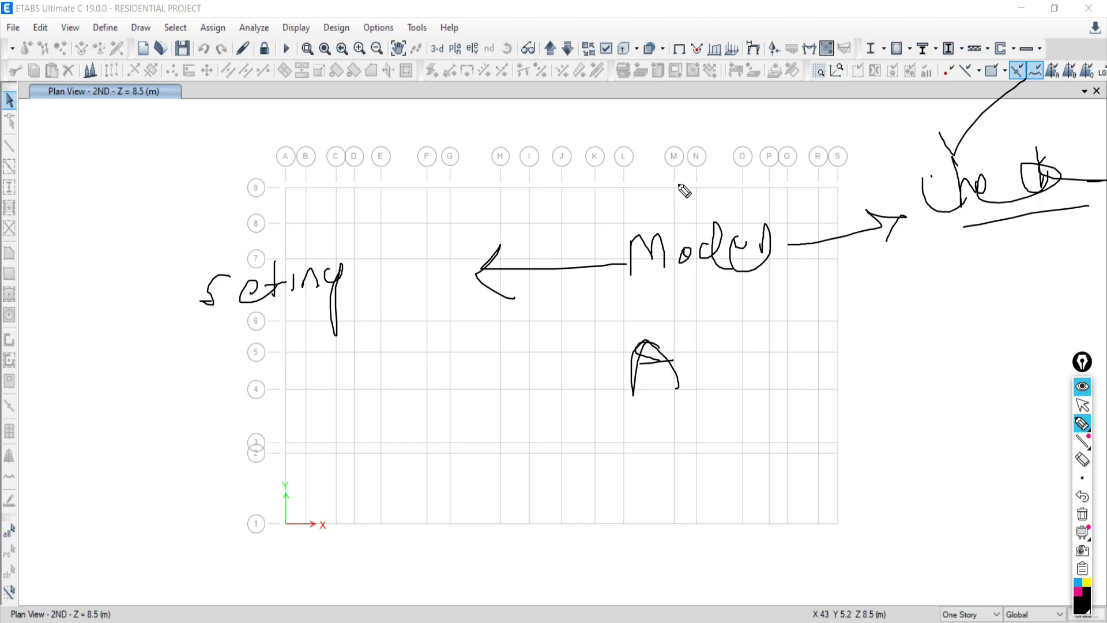
- Add a curved arrow above "Model" and extend the "A" to "An" with strokes on both sides, then clear all annotations
mouse_move(685, 207)
mouse_down()
mouse_move(702, 169)
mouse_move(768, 142)
mouse_move(857, 146)
mouse_up()
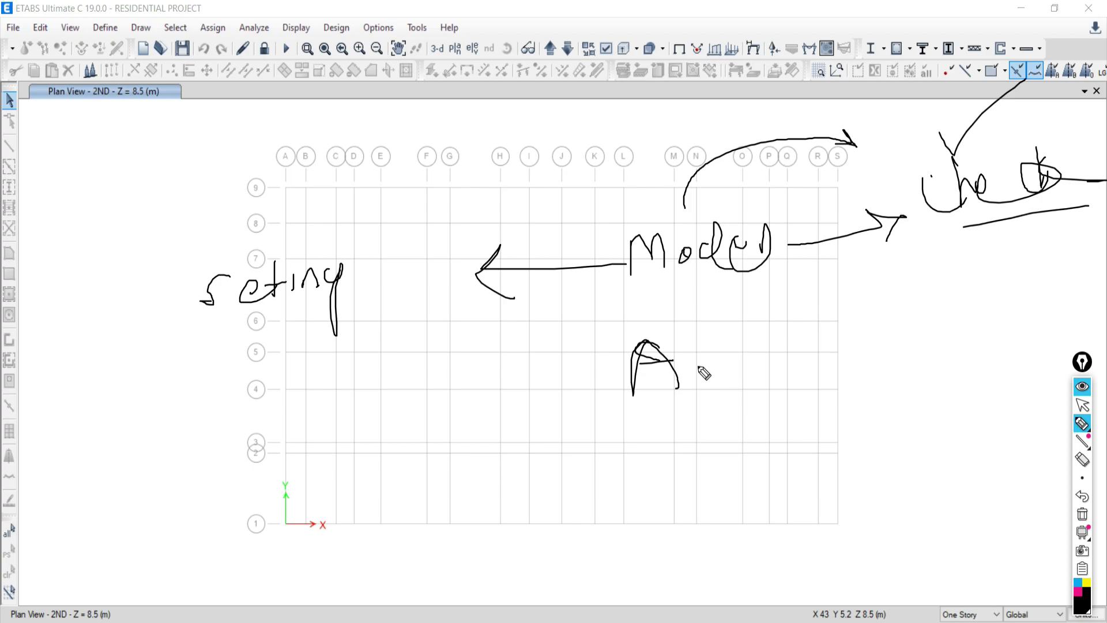
drag(695, 371, 708, 371)
drag(588, 373, 470, 375)
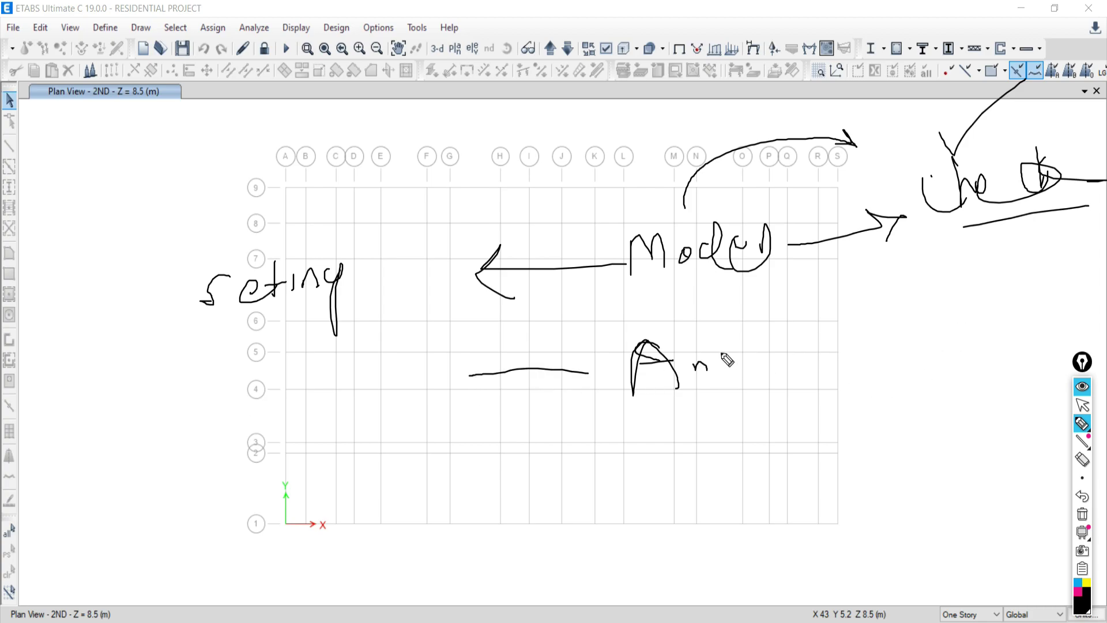
mouse_move(721, 353)
mouse_down()
mouse_move(879, 340)
mouse_move(855, 322)
mouse_move(862, 365)
mouse_up()
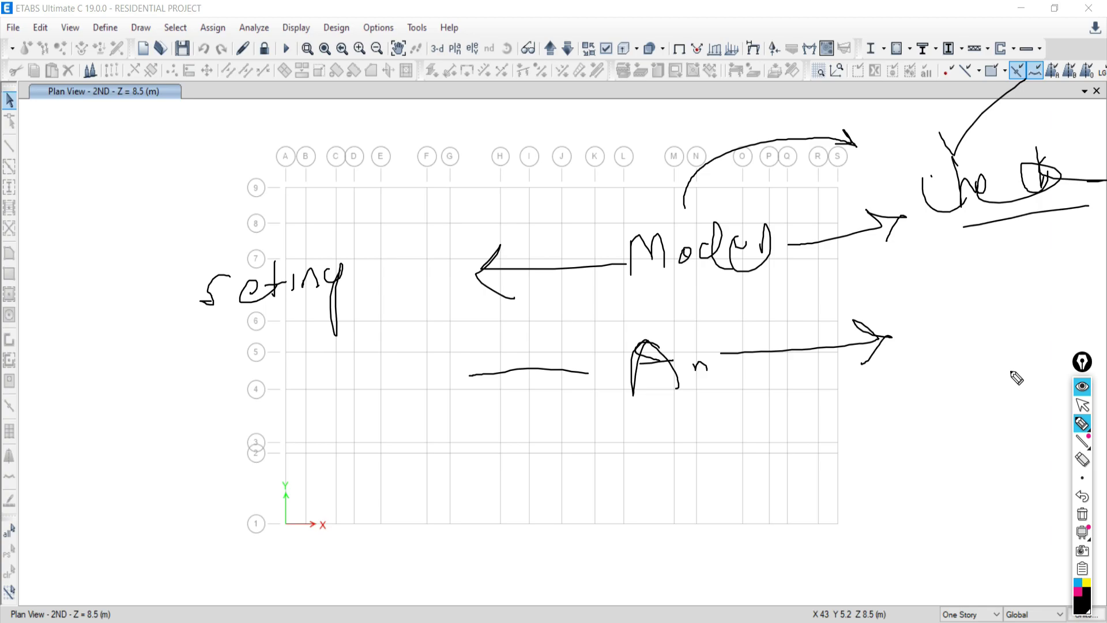
click(1082, 514)
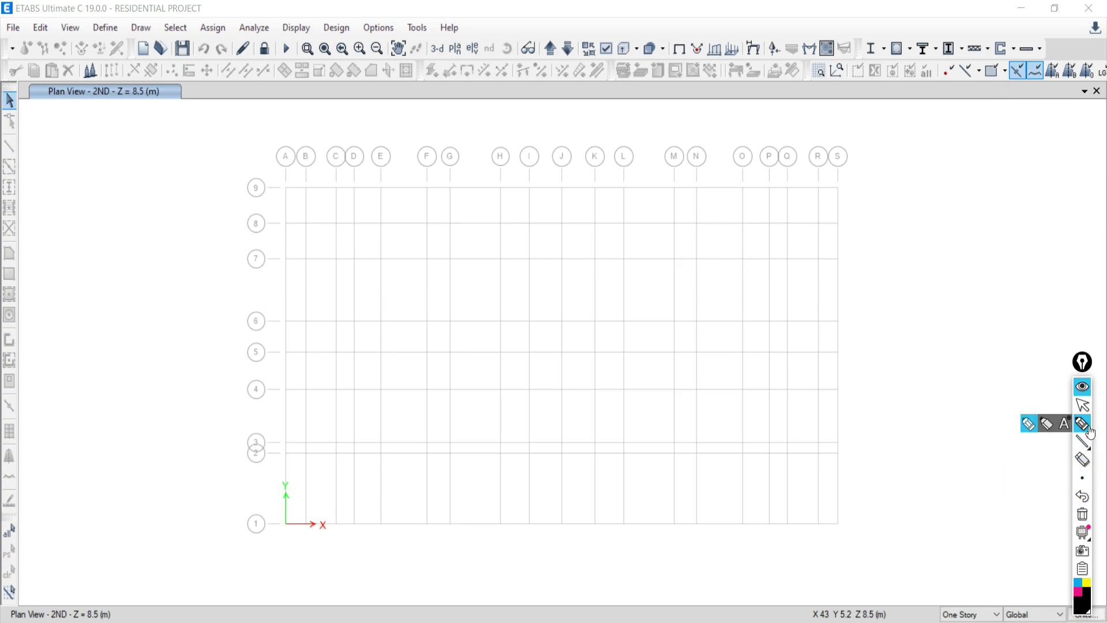
click(1082, 405)
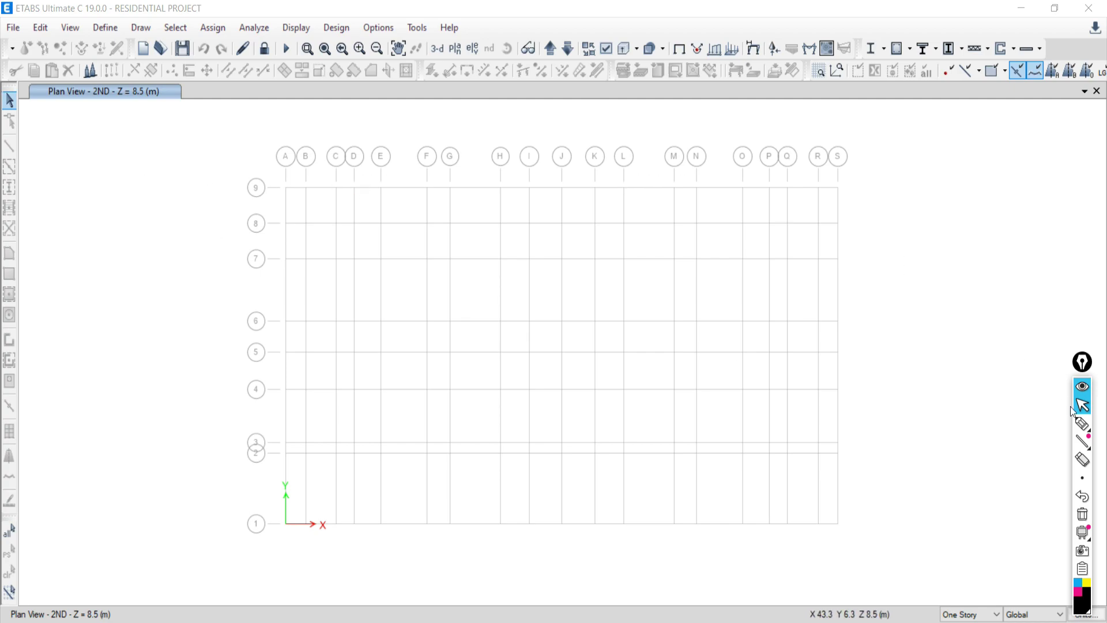
- Open the slab section definitions and review the property data of slab SB120M25
click(107, 28)
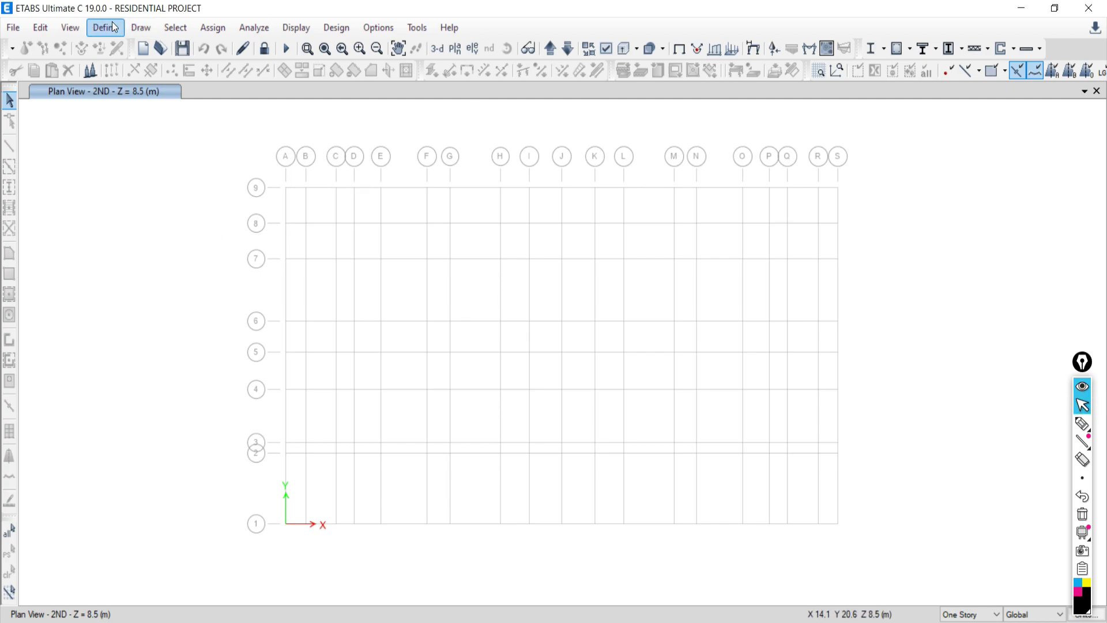
click(115, 32)
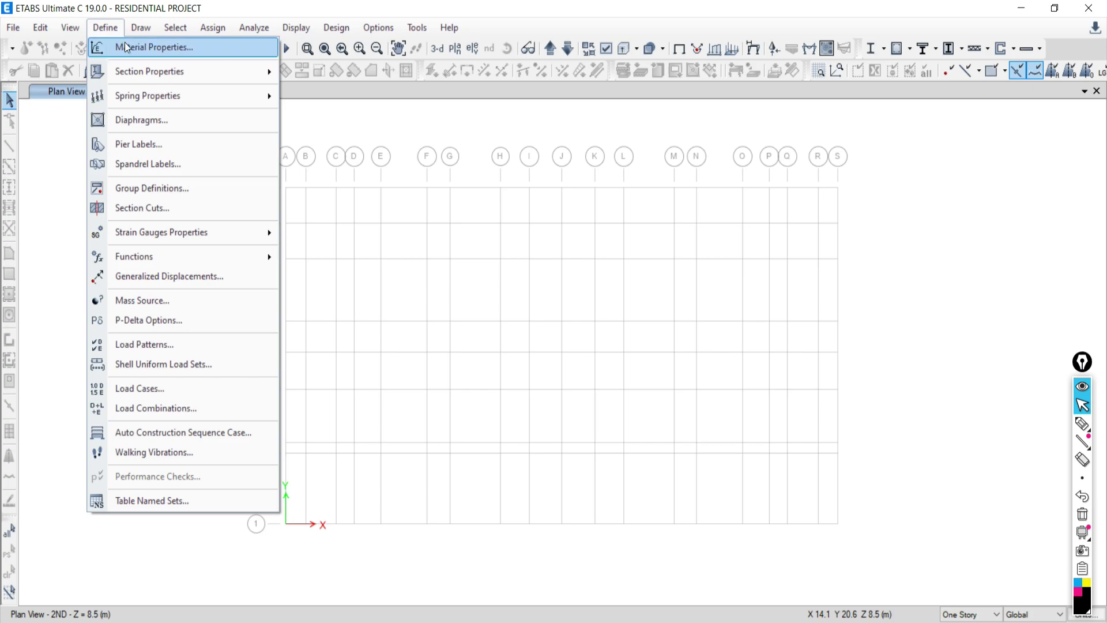
mouse_move(173, 71)
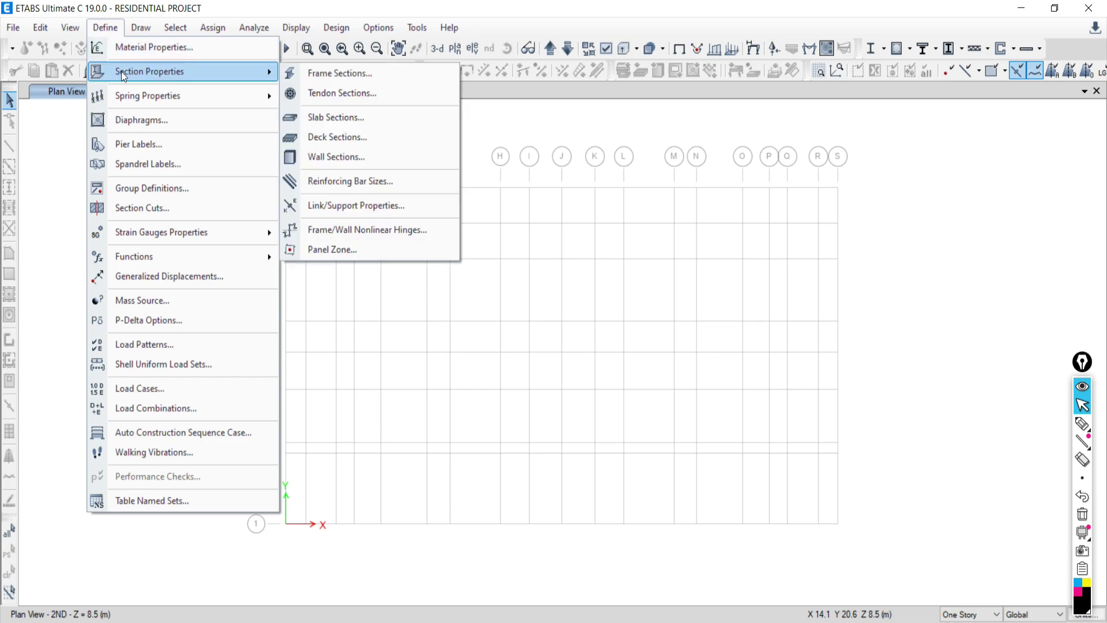
click(297, 120)
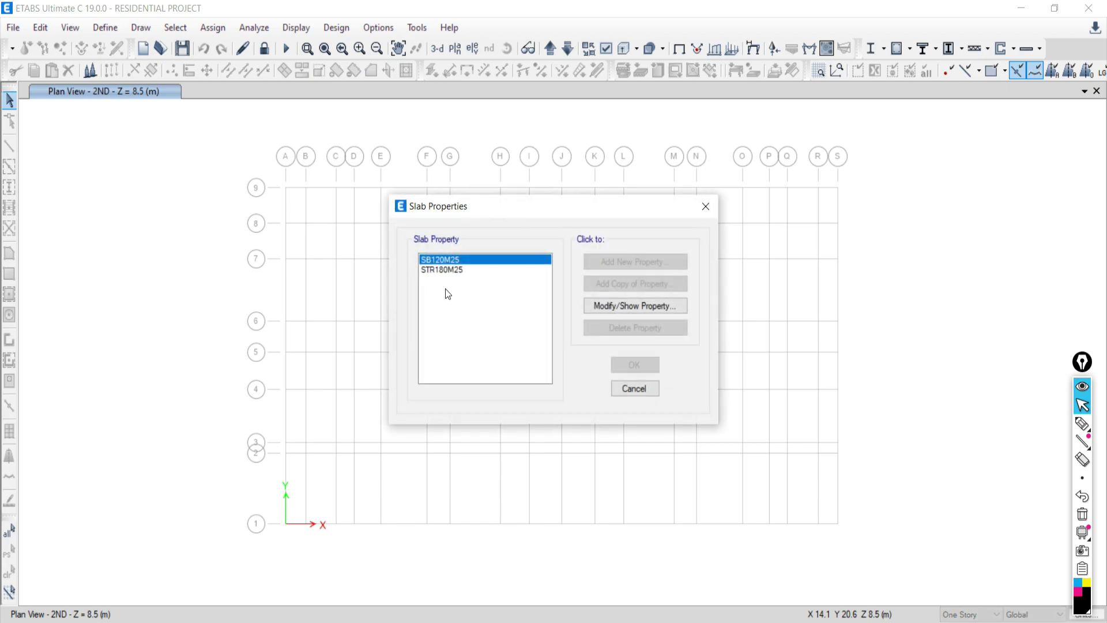
click(584, 304)
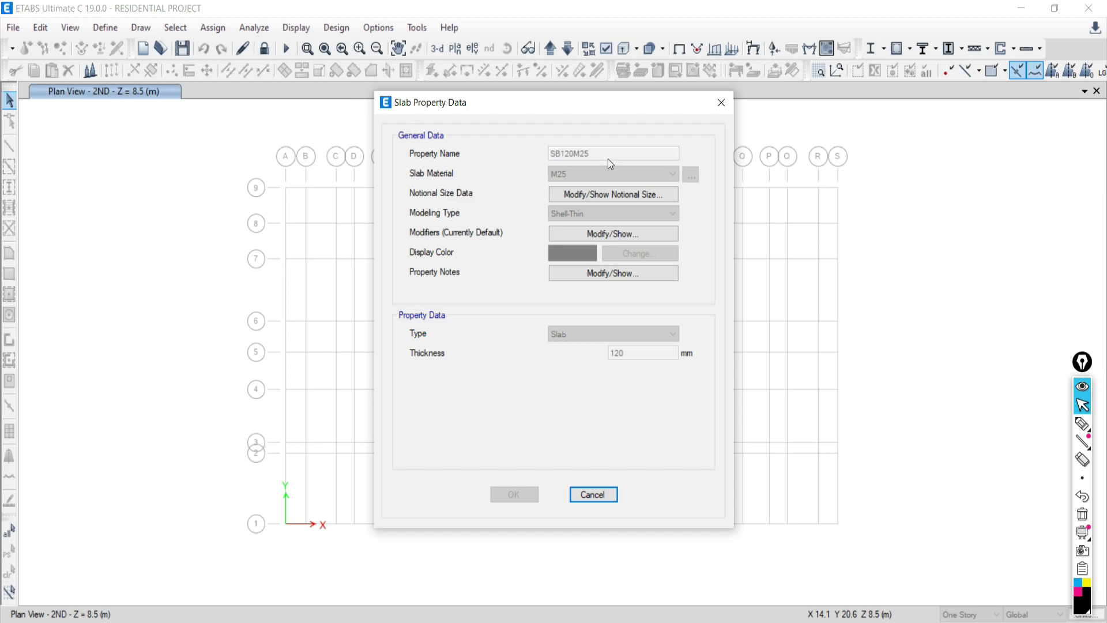
click(722, 103)
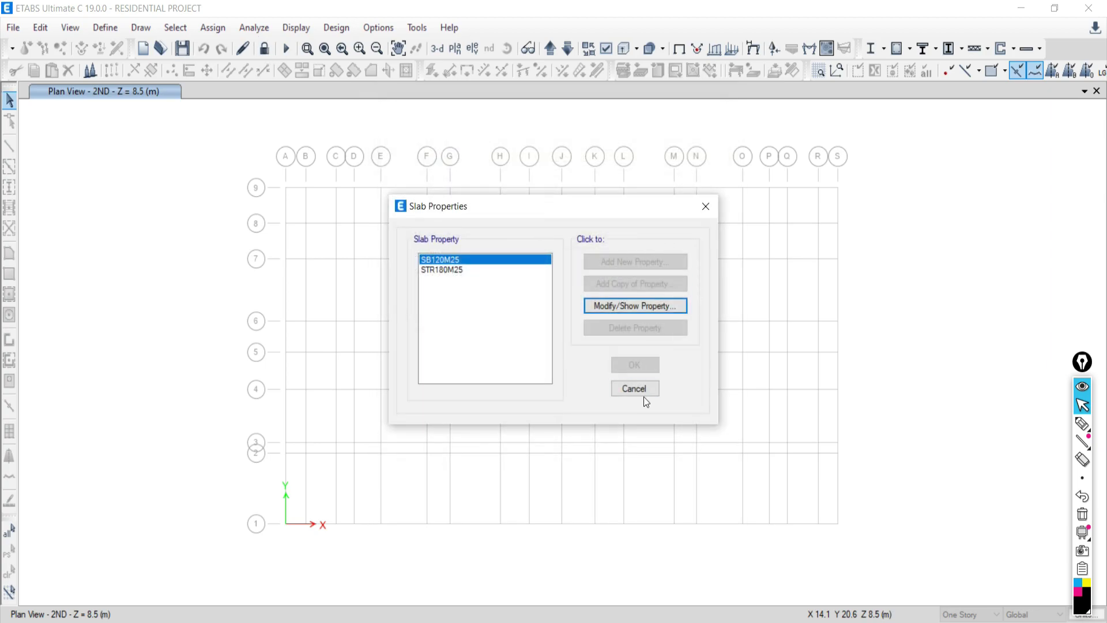
- Close the slab property list and unlock the model, accepting deletion of its analysis results
click(638, 388)
click(265, 48)
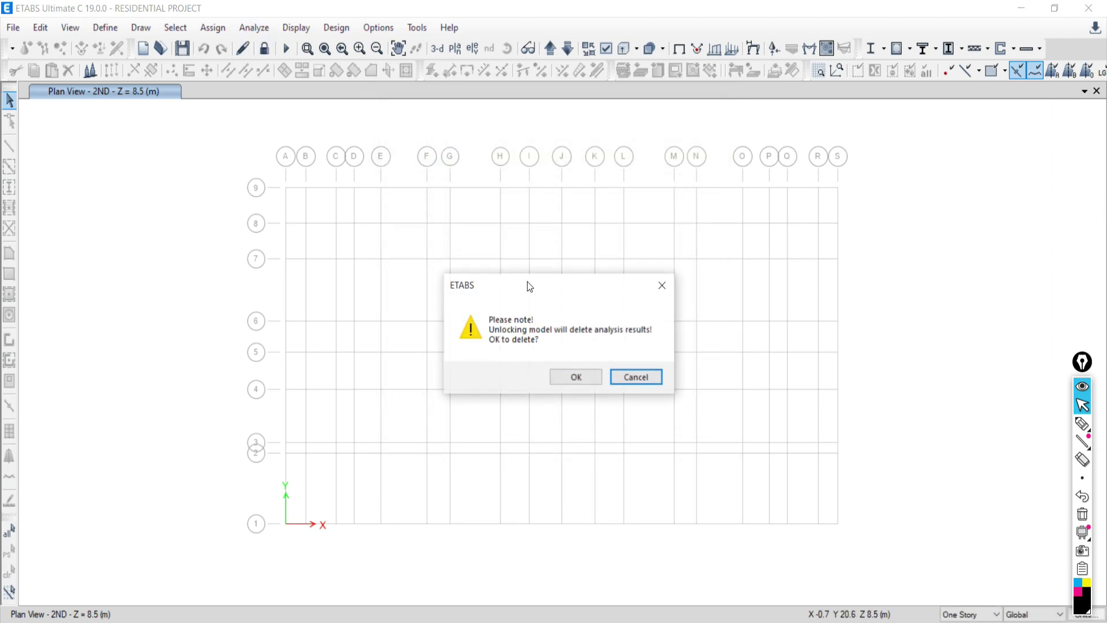
click(565, 377)
- Reopen the property data of slab SB120M25, examine its modeling type options, and close the slab definitions without changes
click(105, 27)
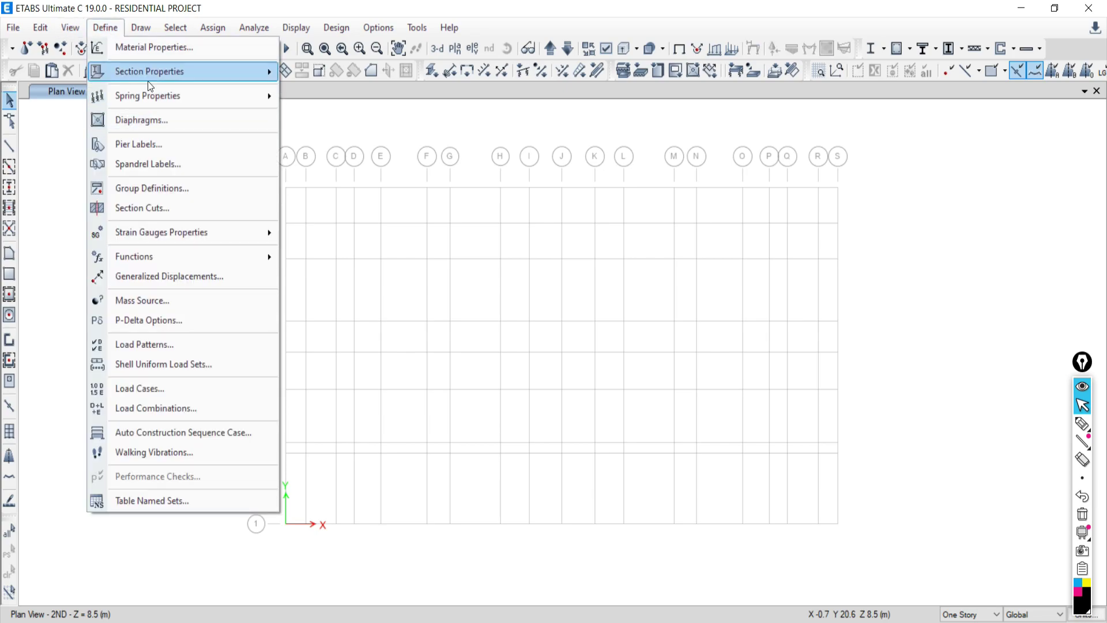
mouse_move(147, 75)
click(326, 117)
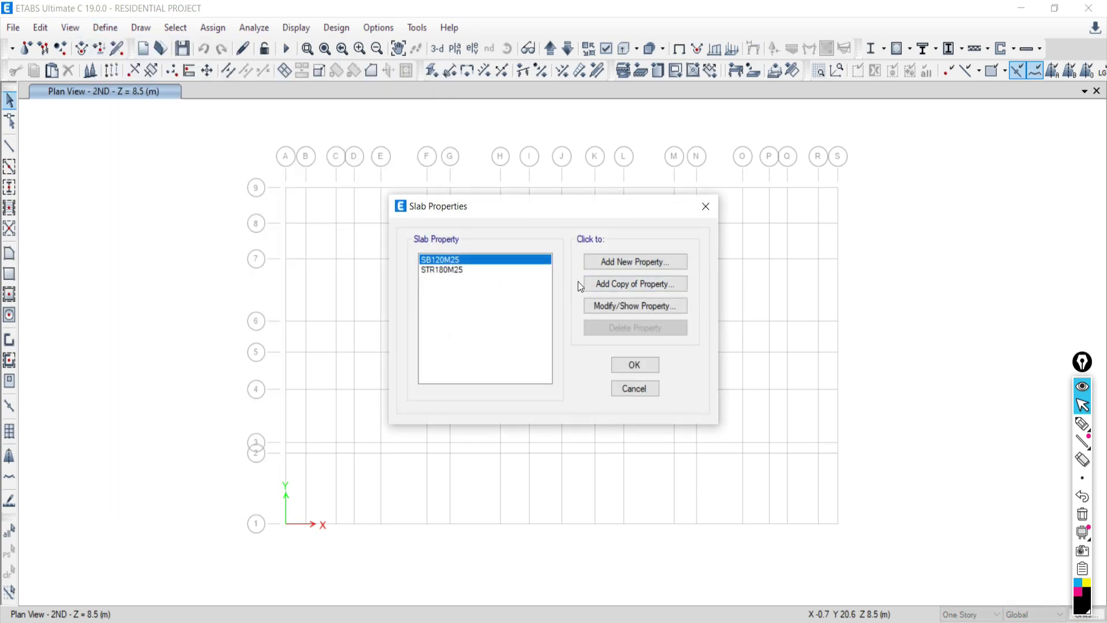
click(603, 306)
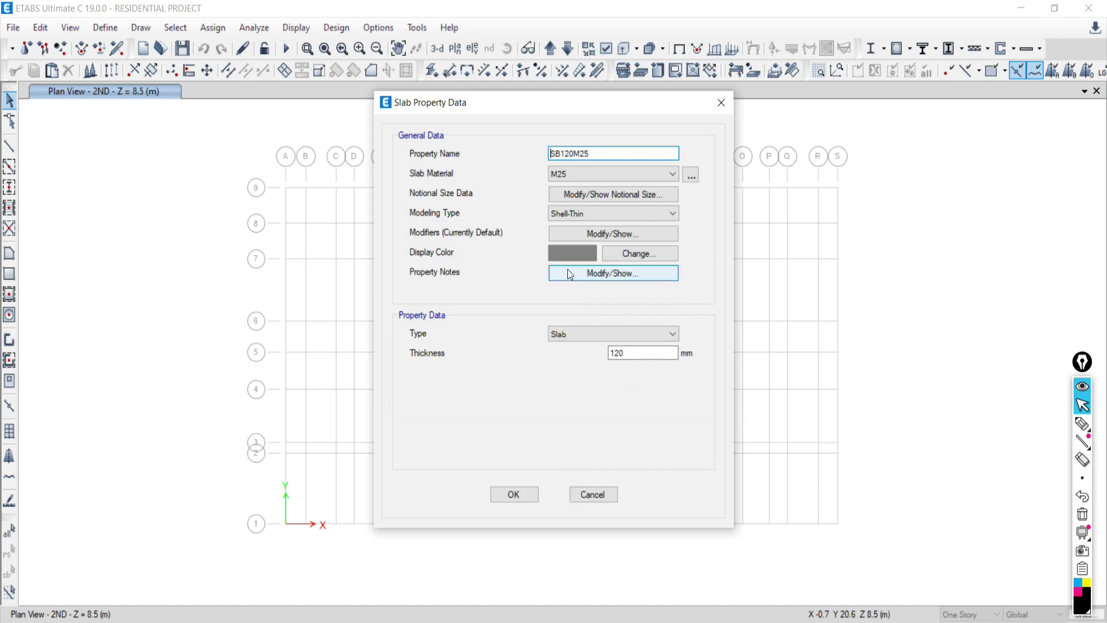
click(583, 211)
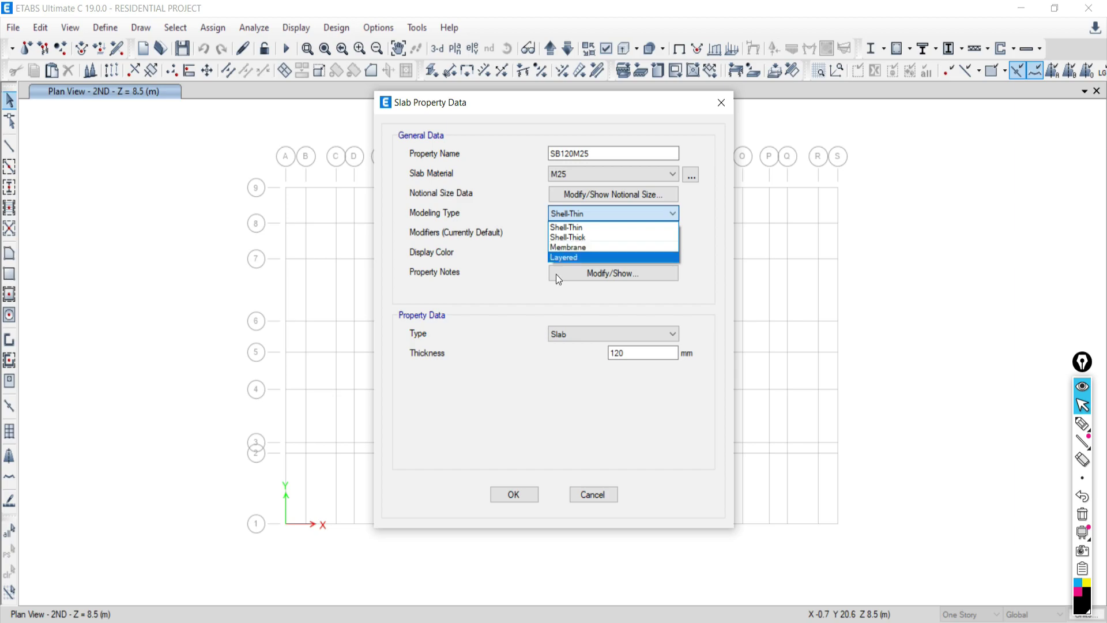
click(591, 495)
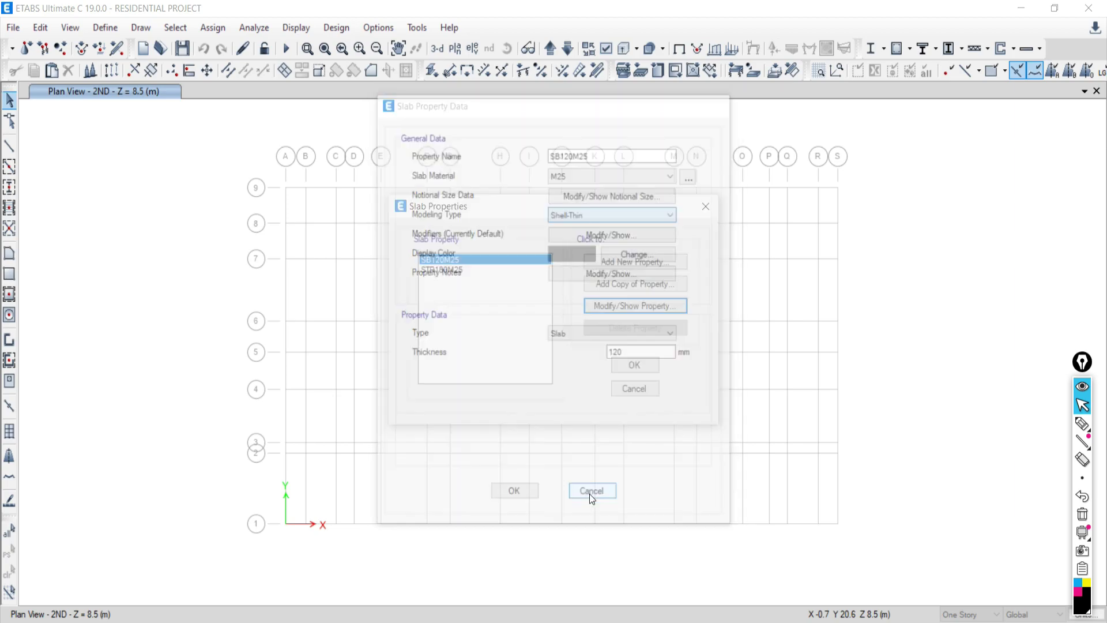
click(637, 390)
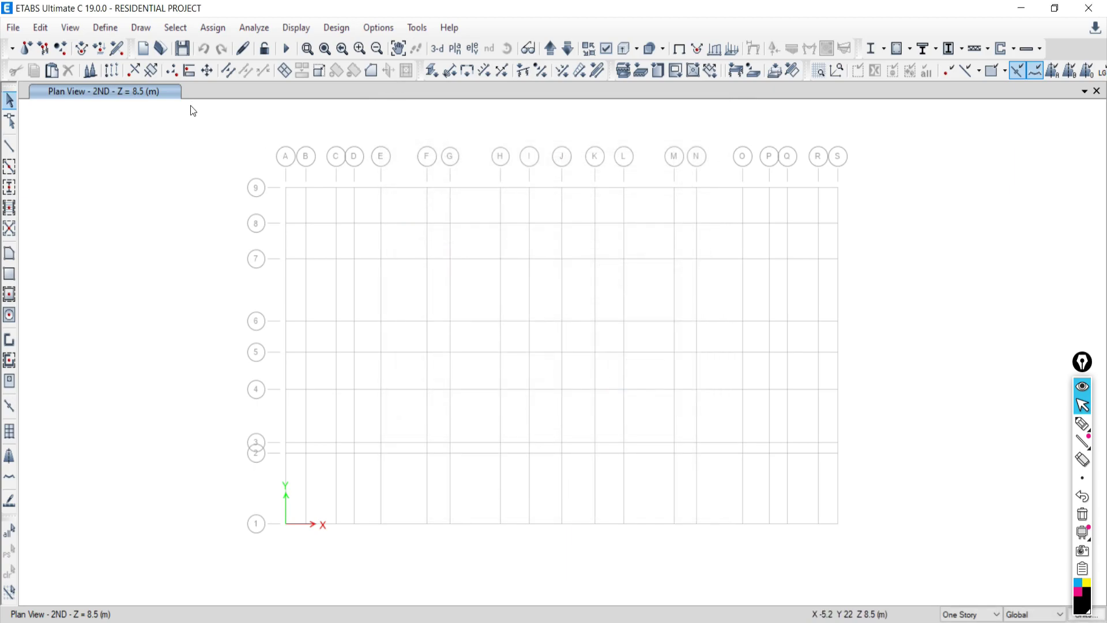
- Turn on column display in the view options and show the model's columns in the 3-D view
click(607, 50)
drag(499, 41, 816, 22)
click(745, 186)
click(923, 559)
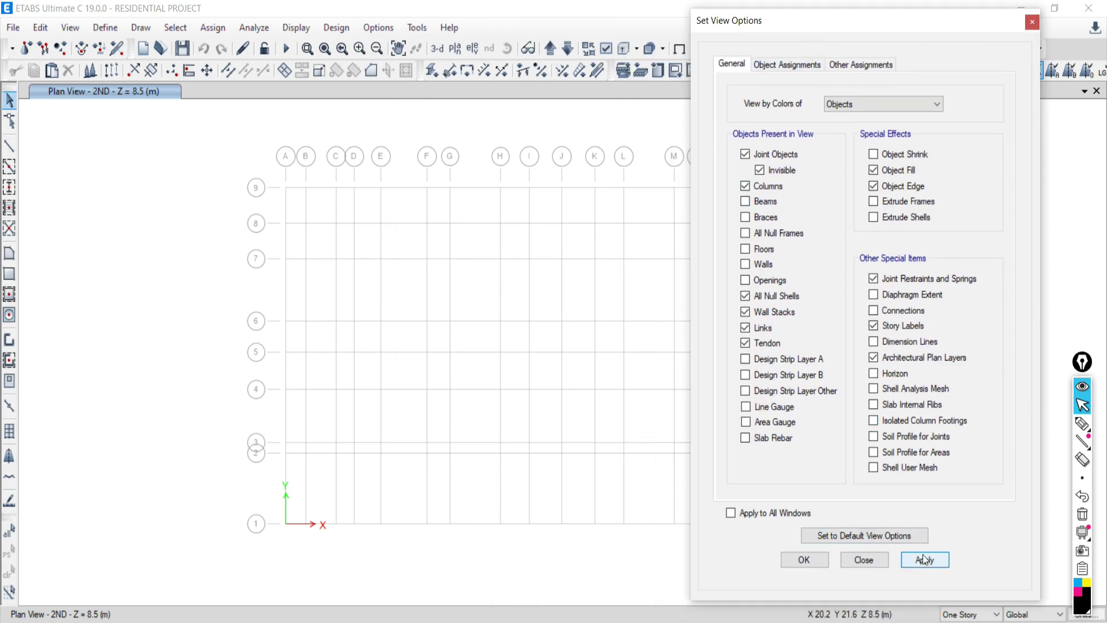
middle_drag(537, 450, 386, 450)
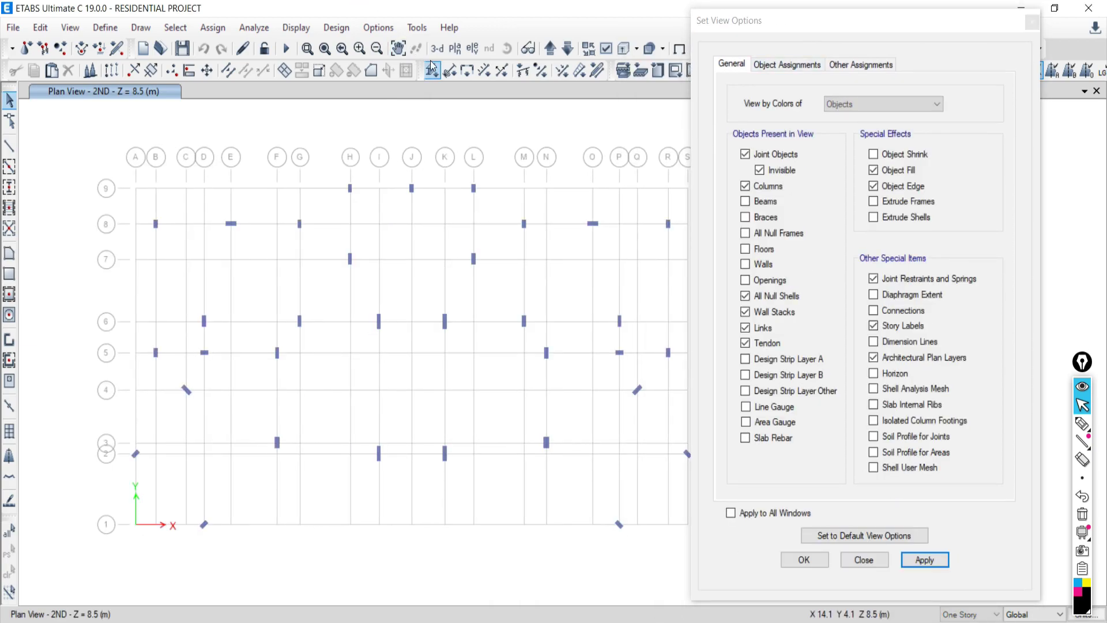
shift+middle_drag(488, 312, 315, 272)
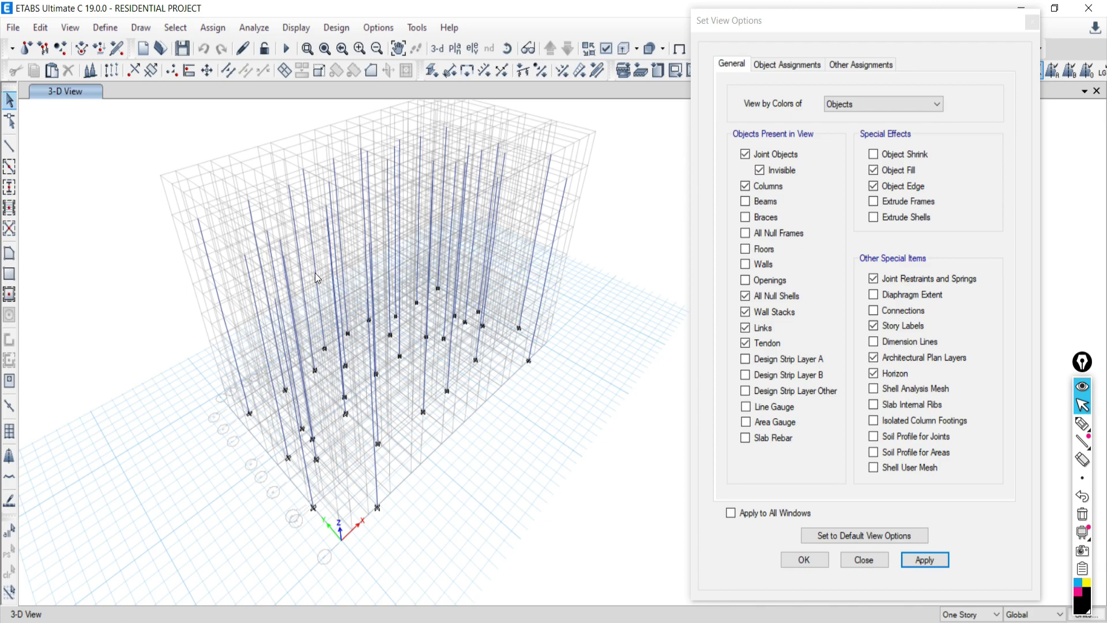
- Add the beams and the floors to the objects shown in the 3-D view, and close the view options
click(745, 201)
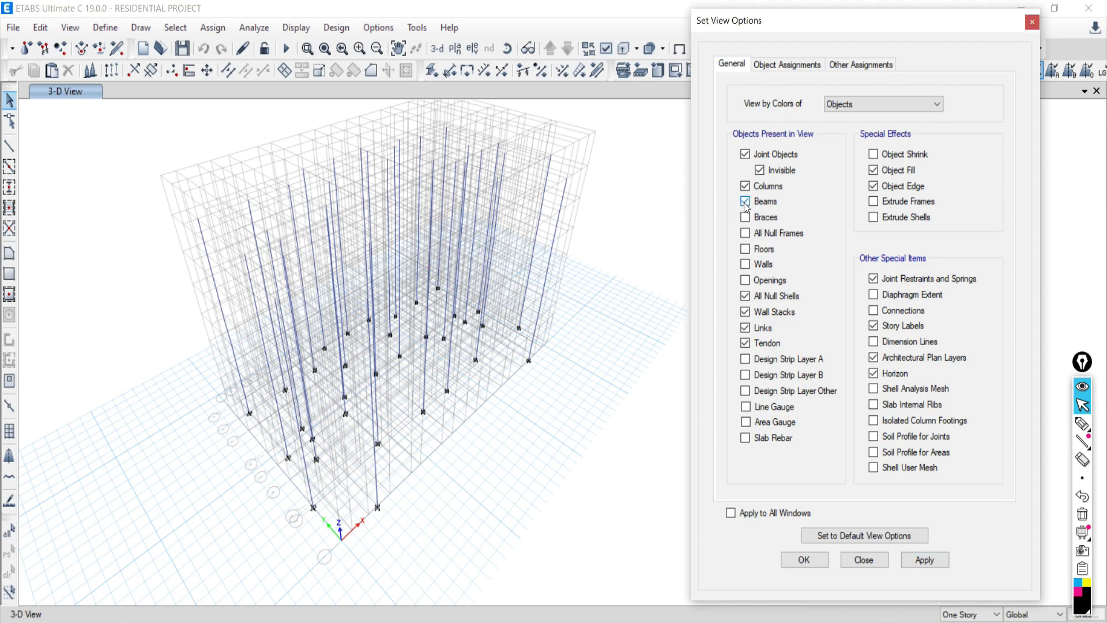
click(925, 559)
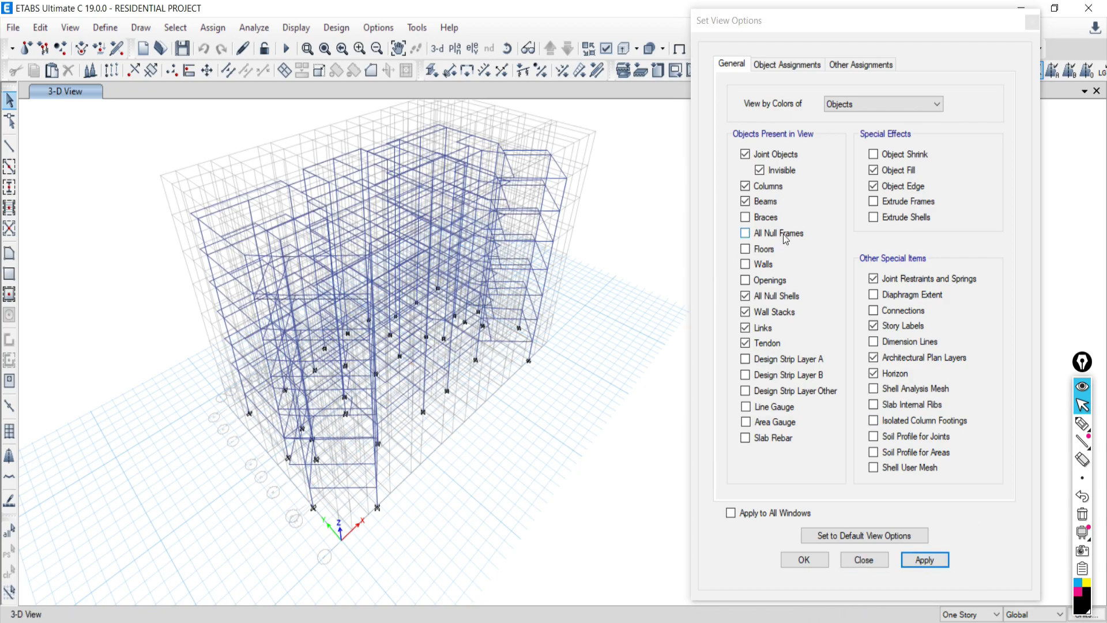
click(760, 252)
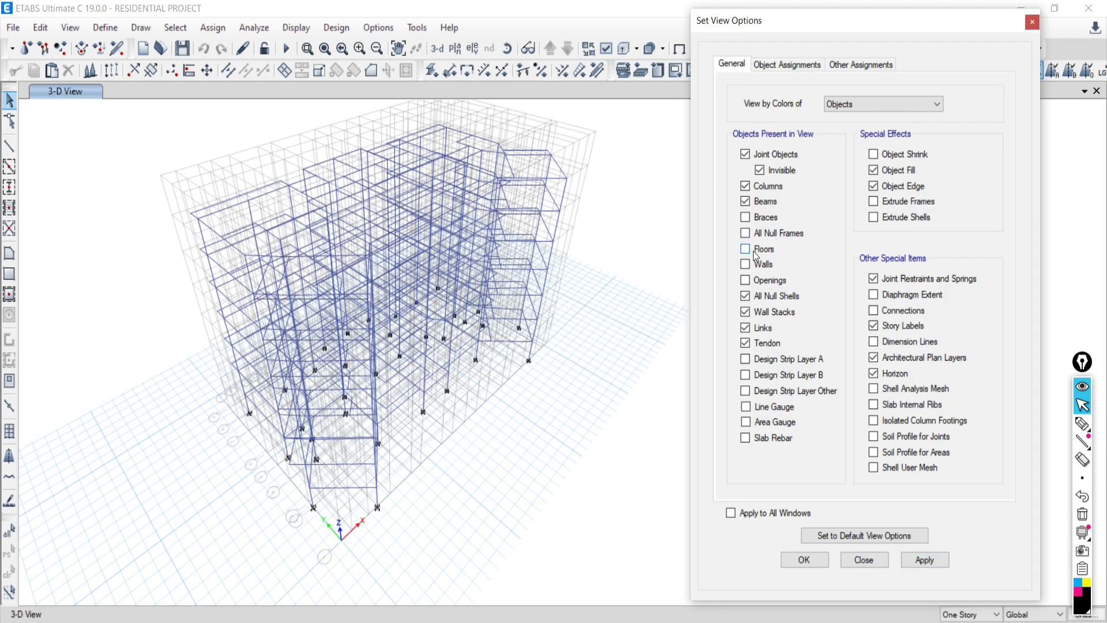
click(924, 559)
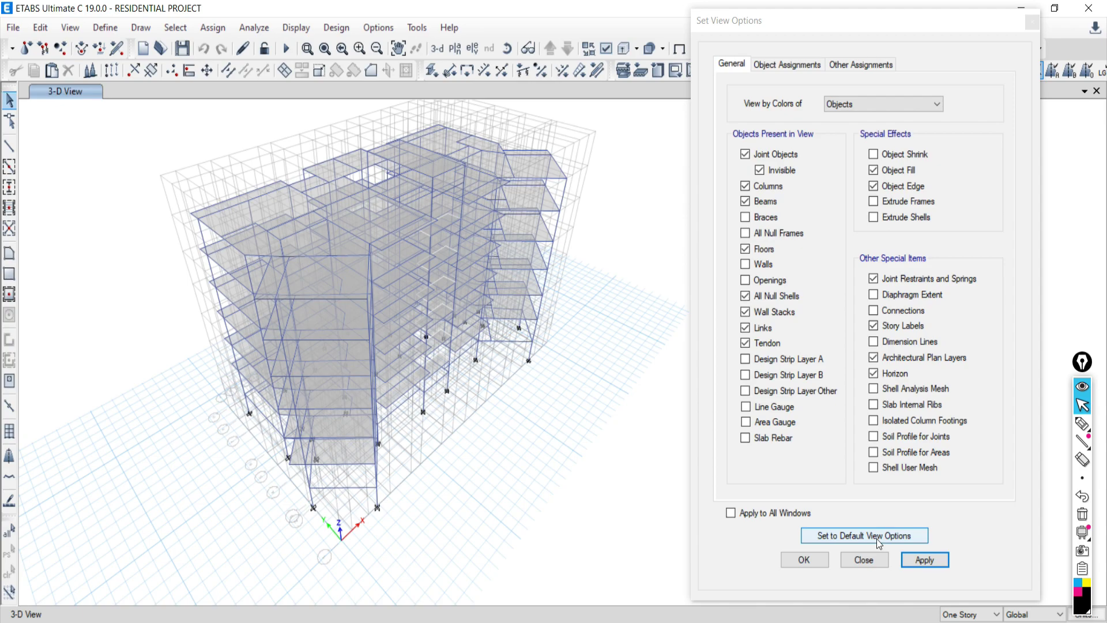
click(917, 561)
click(877, 561)
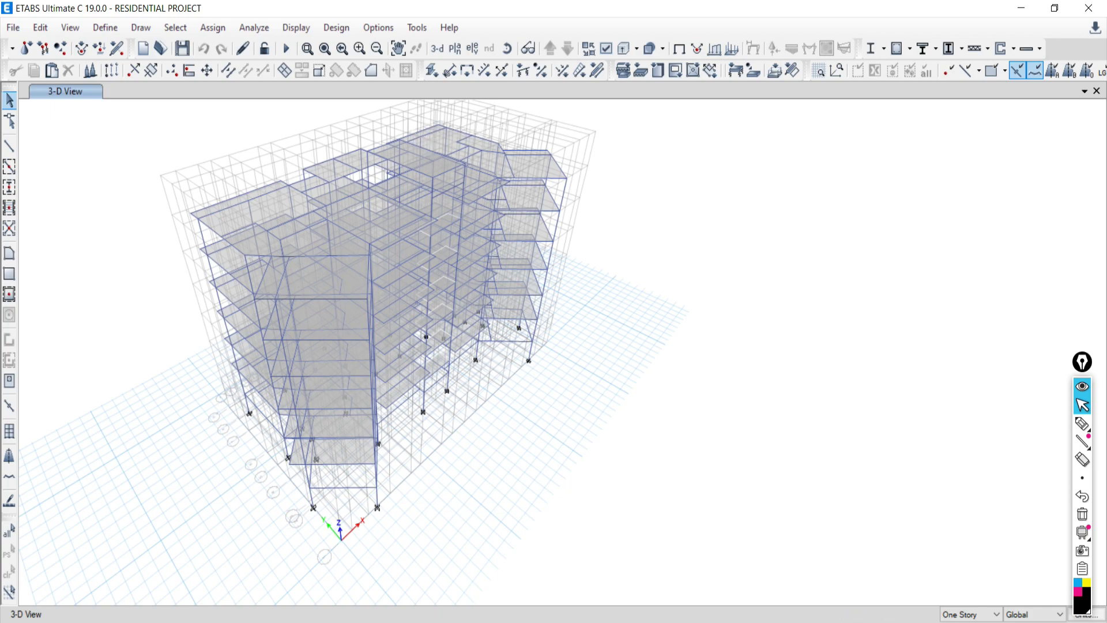
- Switch to the Hostel Building 001 model and show it in 3-D with extruded frames
key(alt+Tab)
key(alt+Tab)
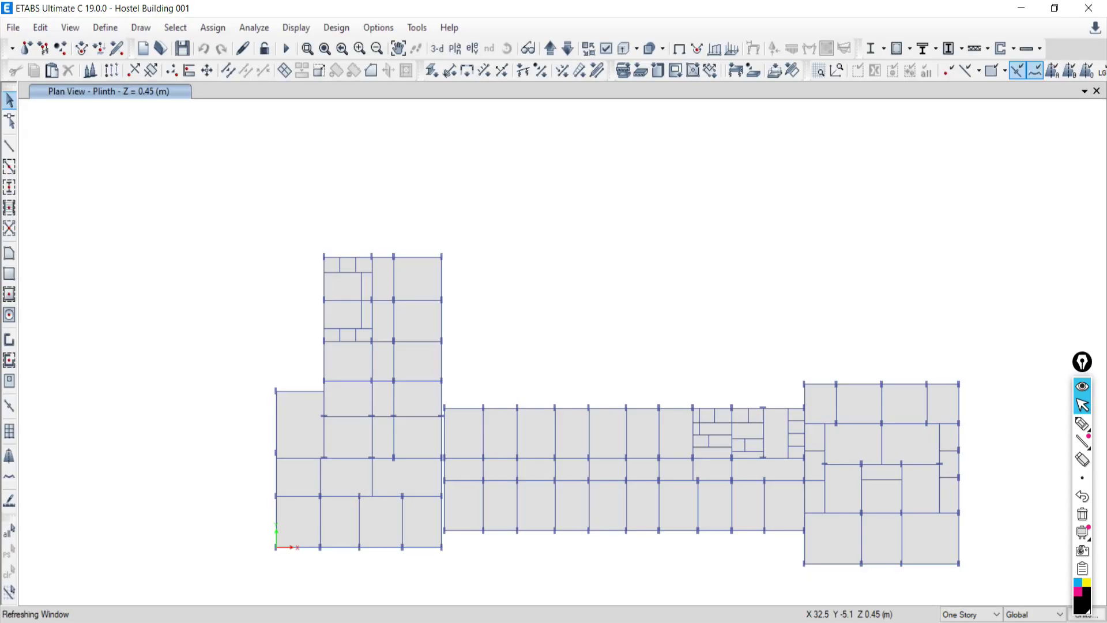
click(437, 49)
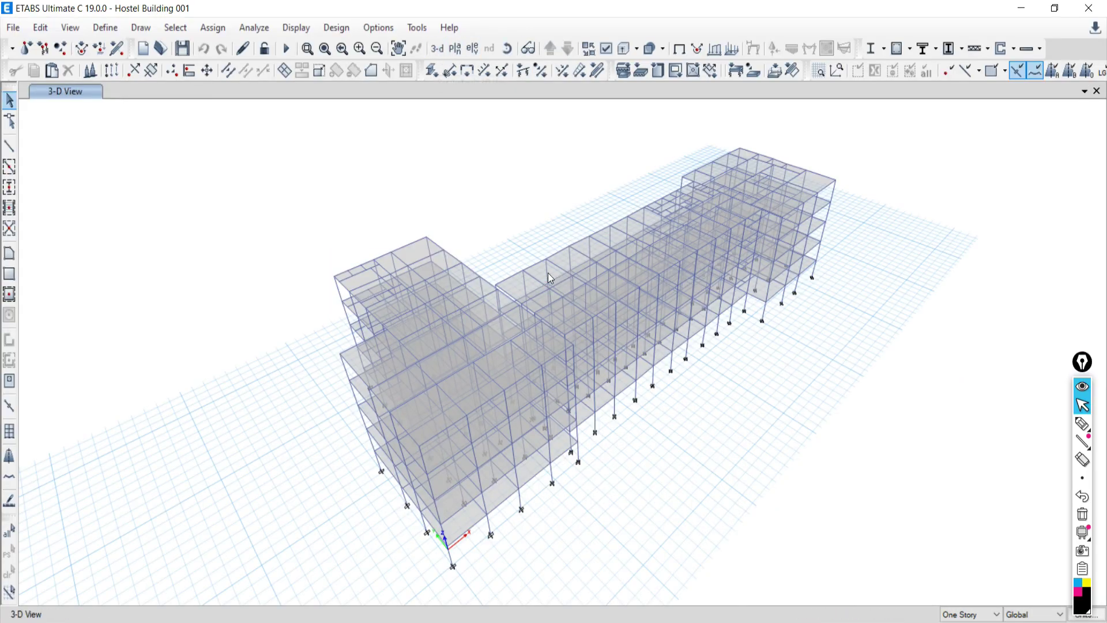
click(604, 52)
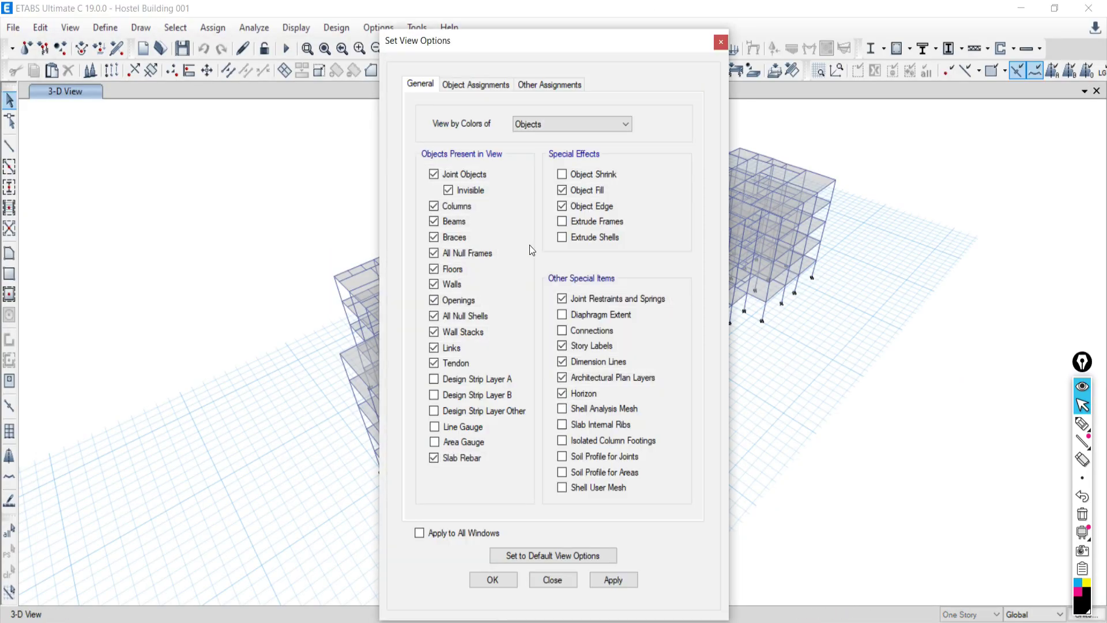
click(570, 227)
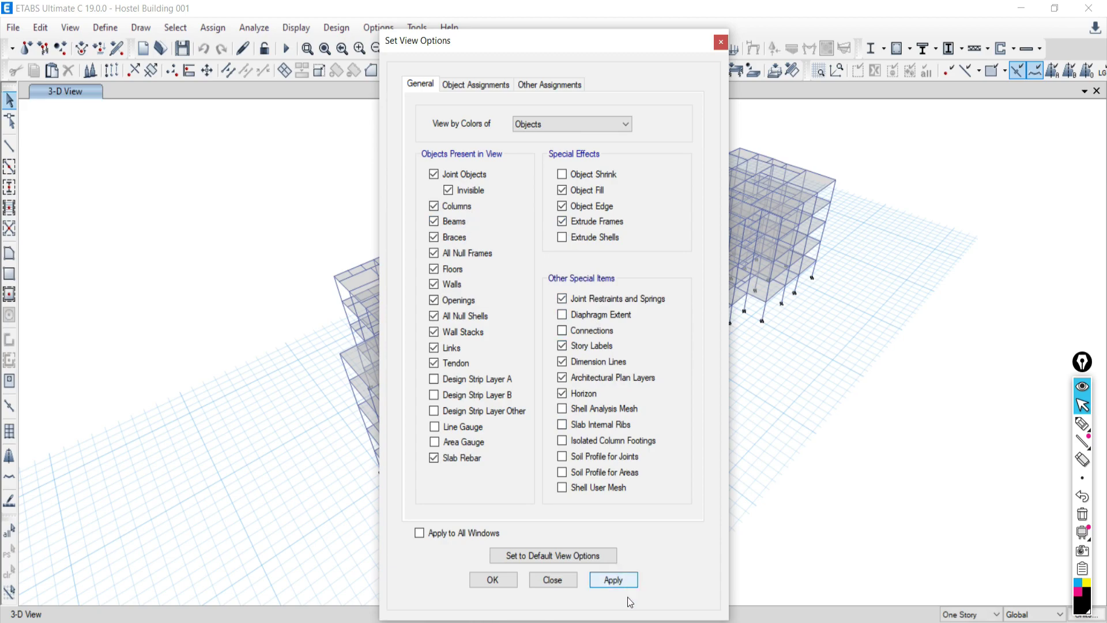
click(613, 580)
click(552, 580)
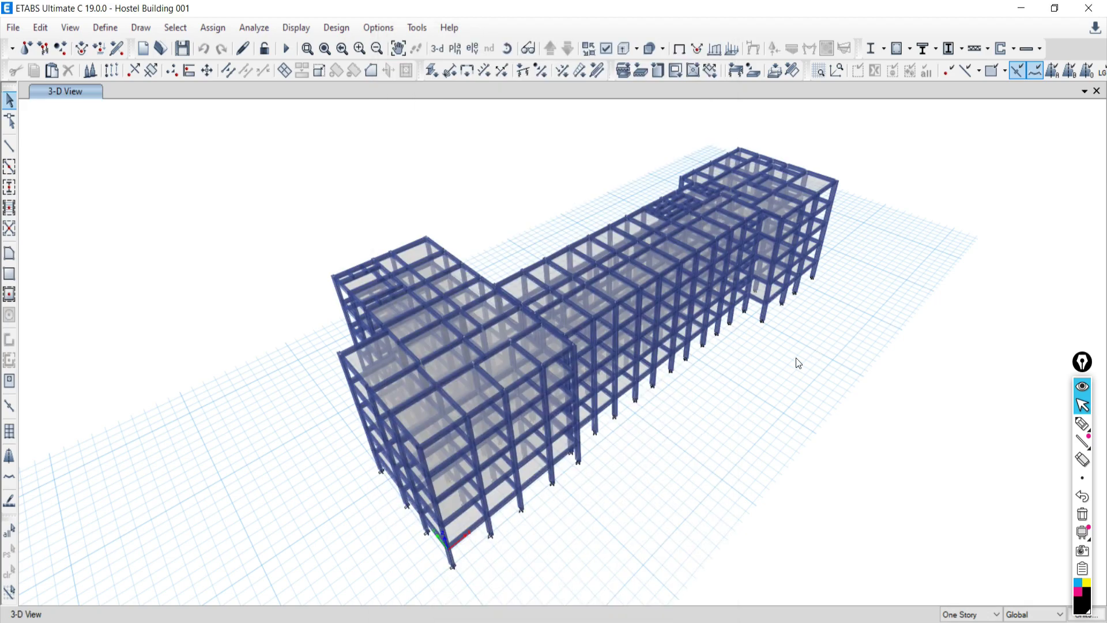
scroll(726, 413, up, 5)
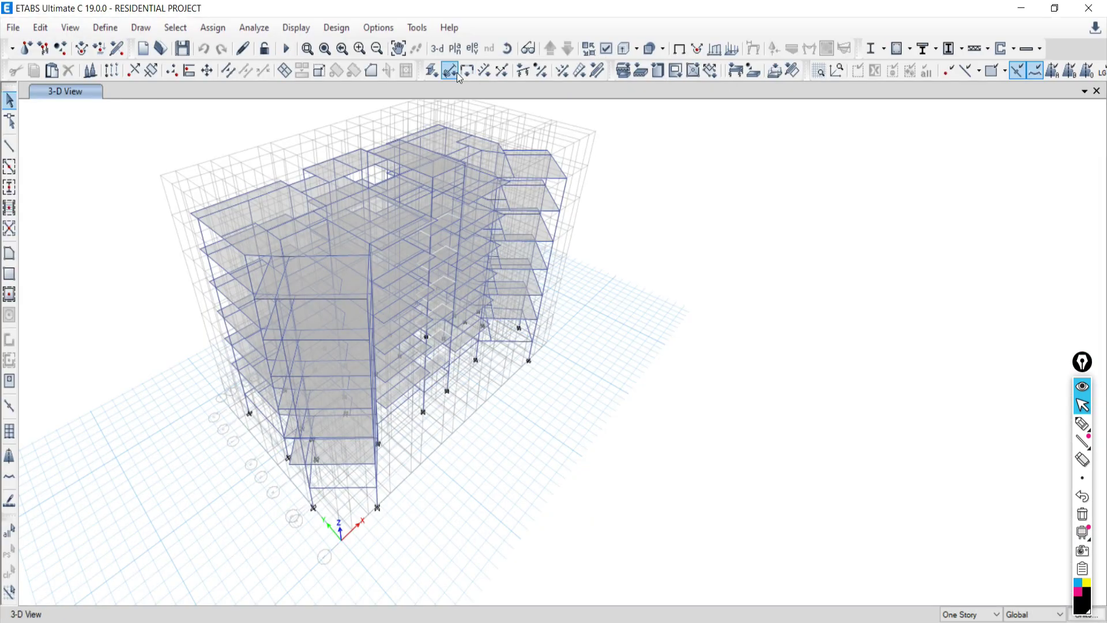
- In the RESIDENTIAL PROJECT model, display the plan view of story 1ST and run the analysis
click(455, 48)
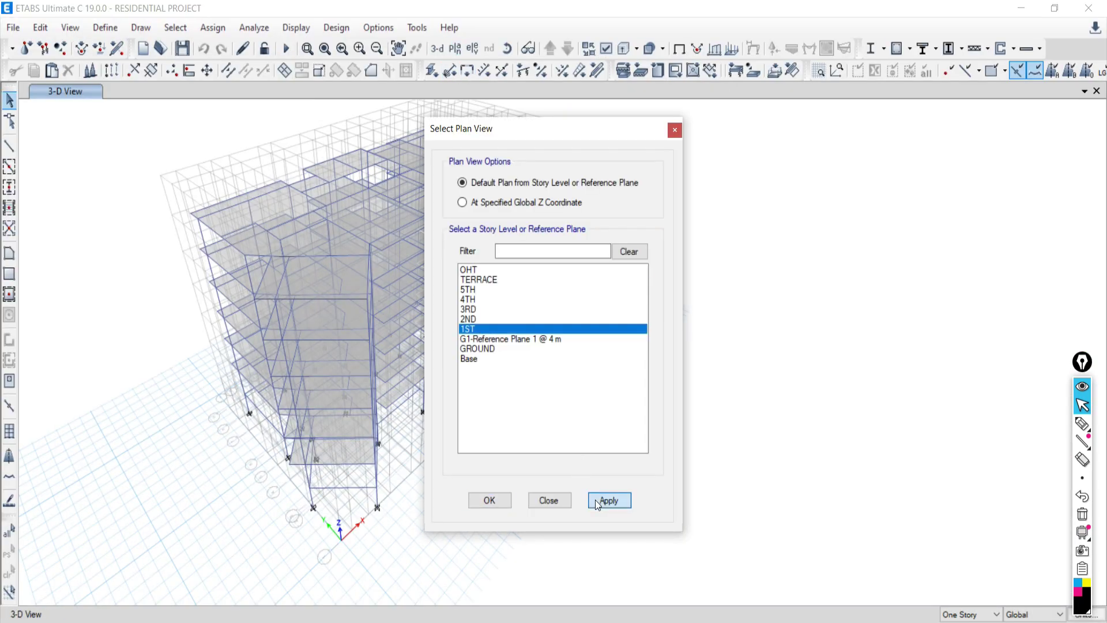
click(608, 500)
click(557, 500)
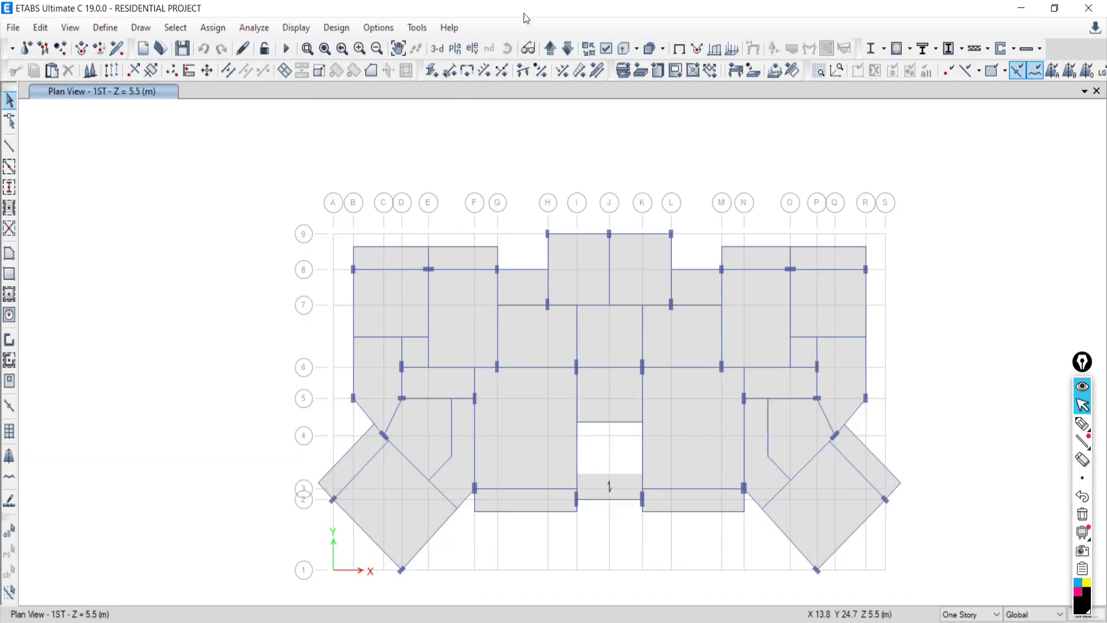
click(286, 50)
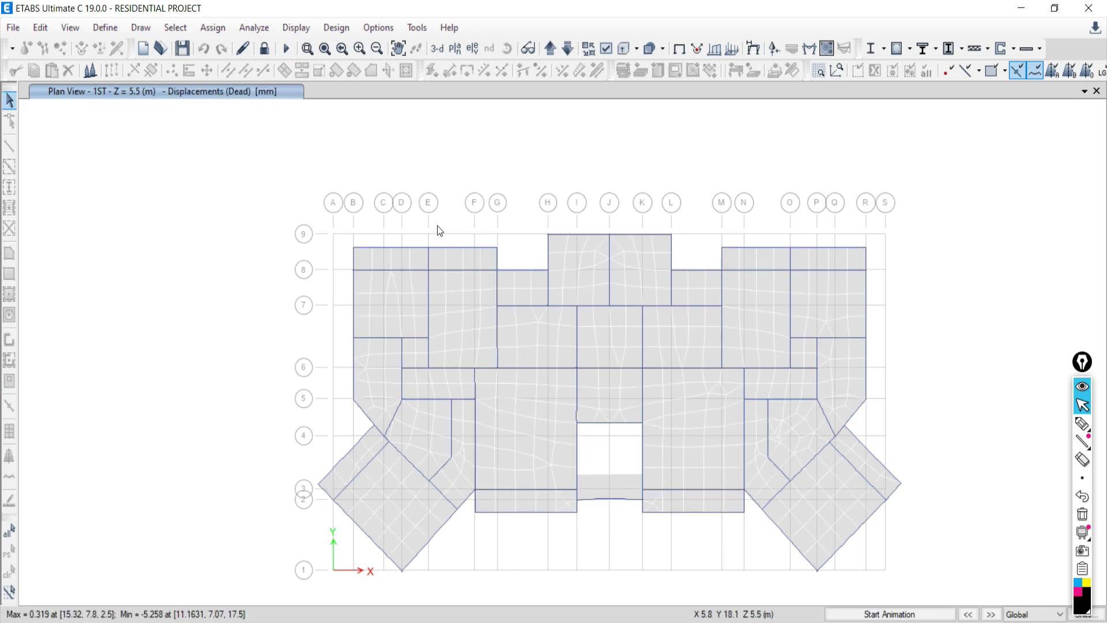
mouse_move(530, 293)
middle_drag(530, 294, 411, 218)
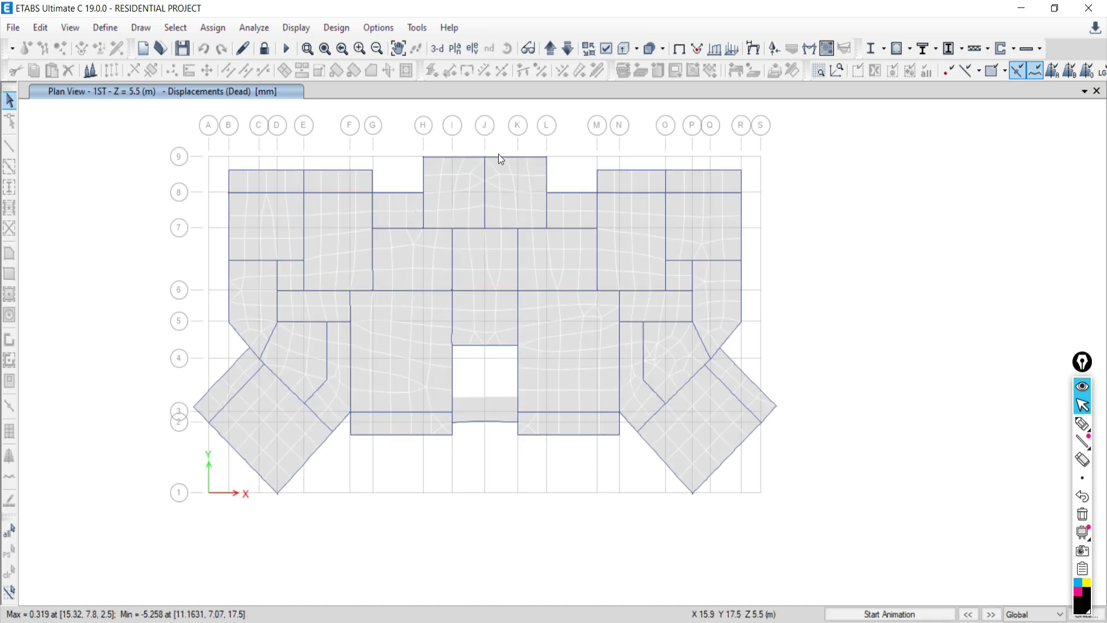
middle_drag(398, 144, 393, 174)
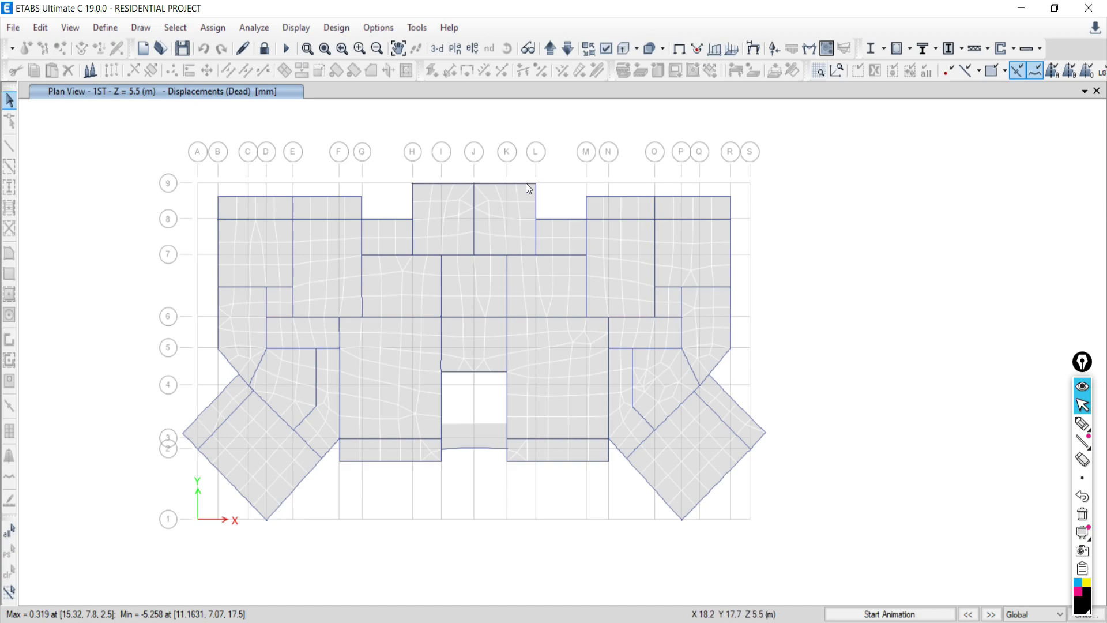
- Display the Moment 3-3 diagram of the frames for combination 1.5X(DL+SIDL+LL) on the 1ST plan
click(811, 49)
drag(536, 120, 854, 63)
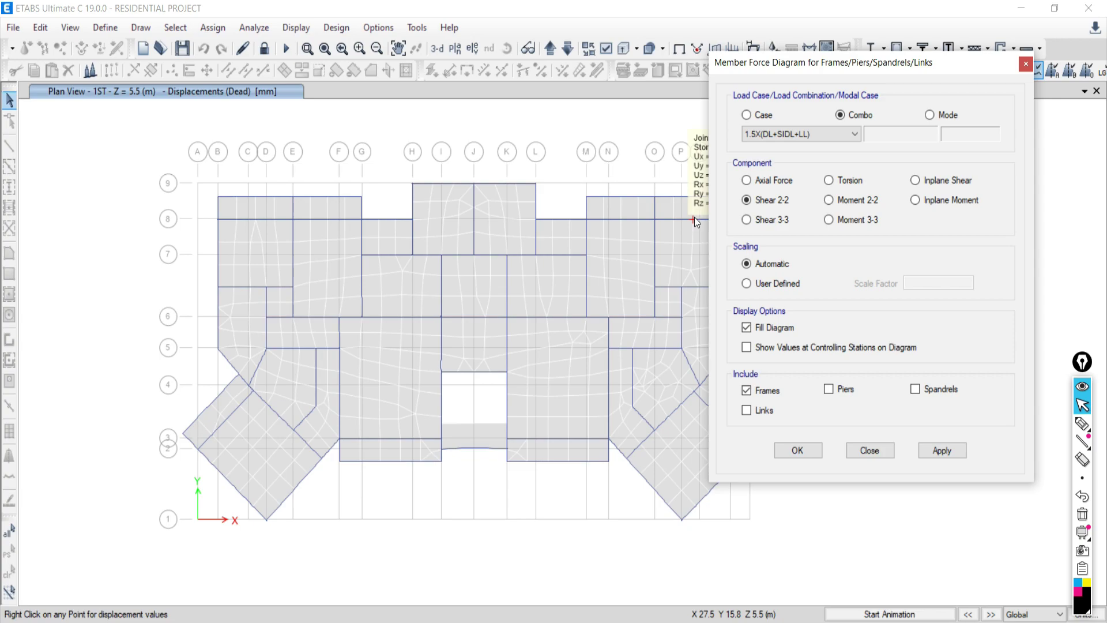
click(829, 219)
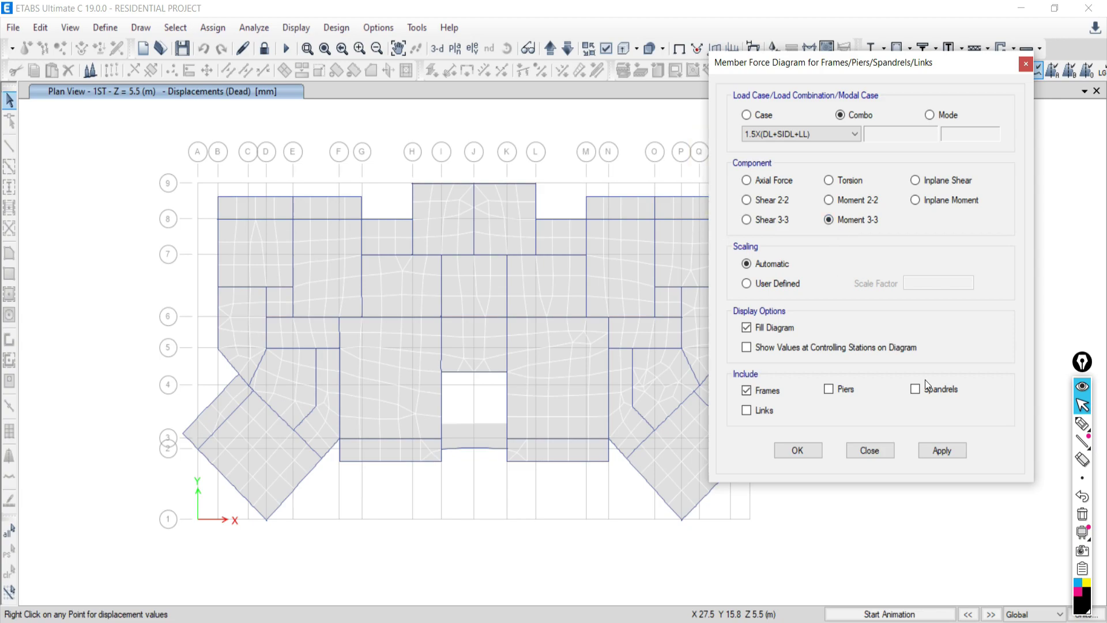
click(939, 447)
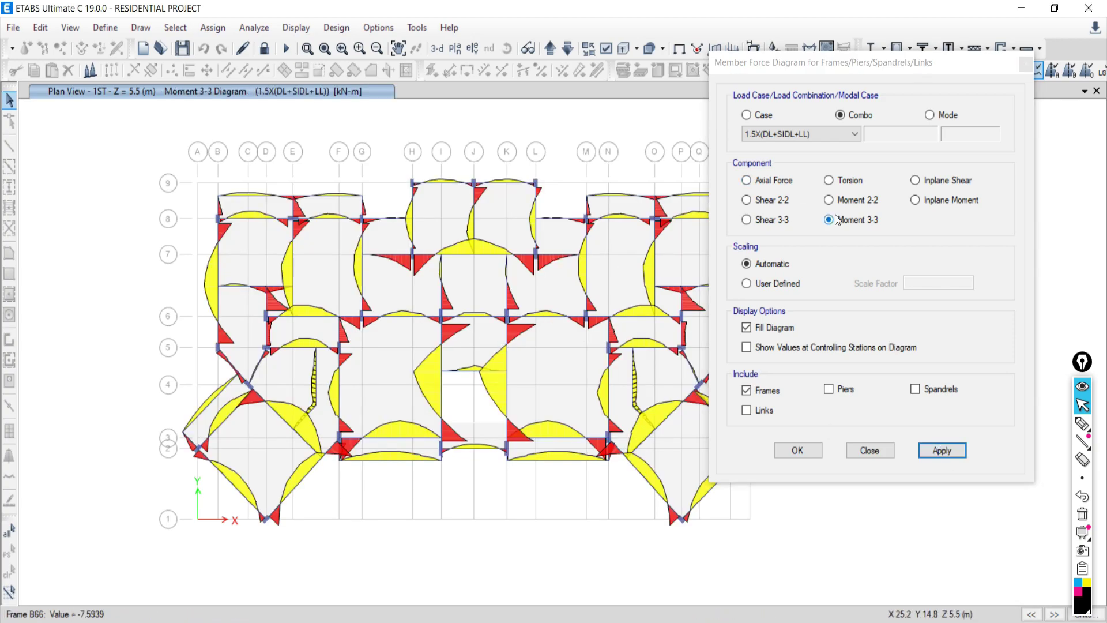
- Display the Shear 2-2 diagram of the frames for 1.5X(DL+SIDL+LL), and open the list of available load combinations
click(746, 199)
click(942, 450)
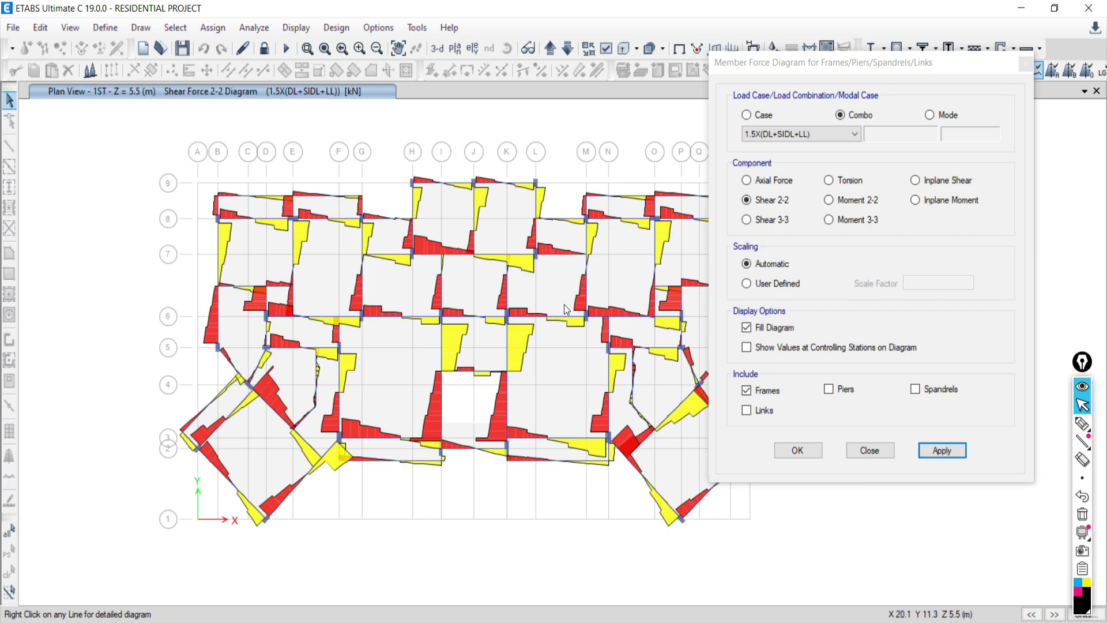
middle_drag(547, 305, 450, 314)
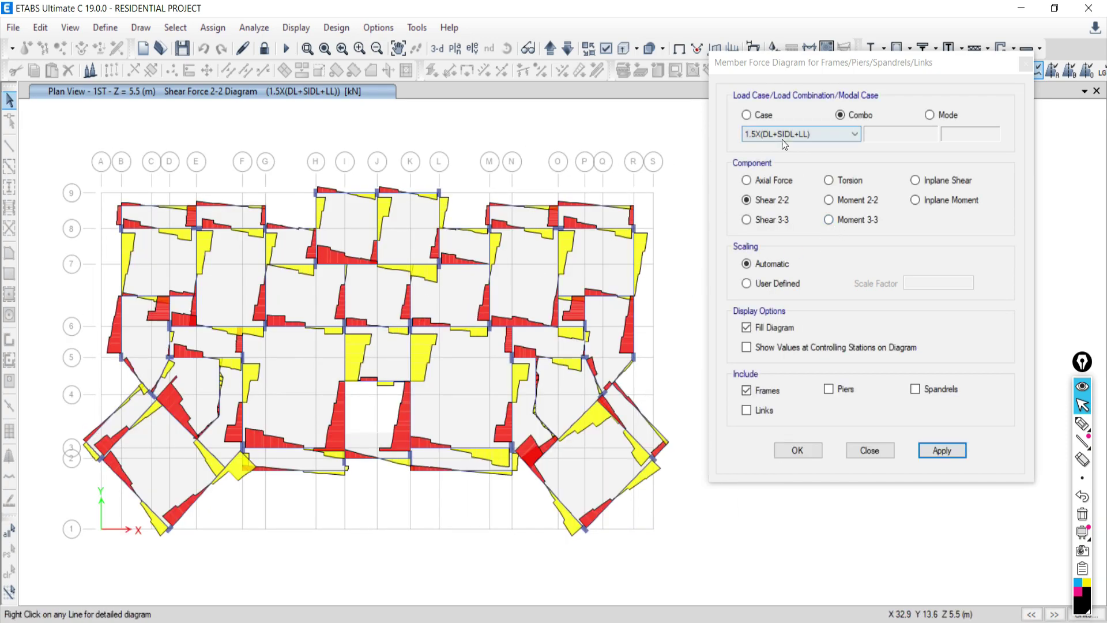
click(810, 134)
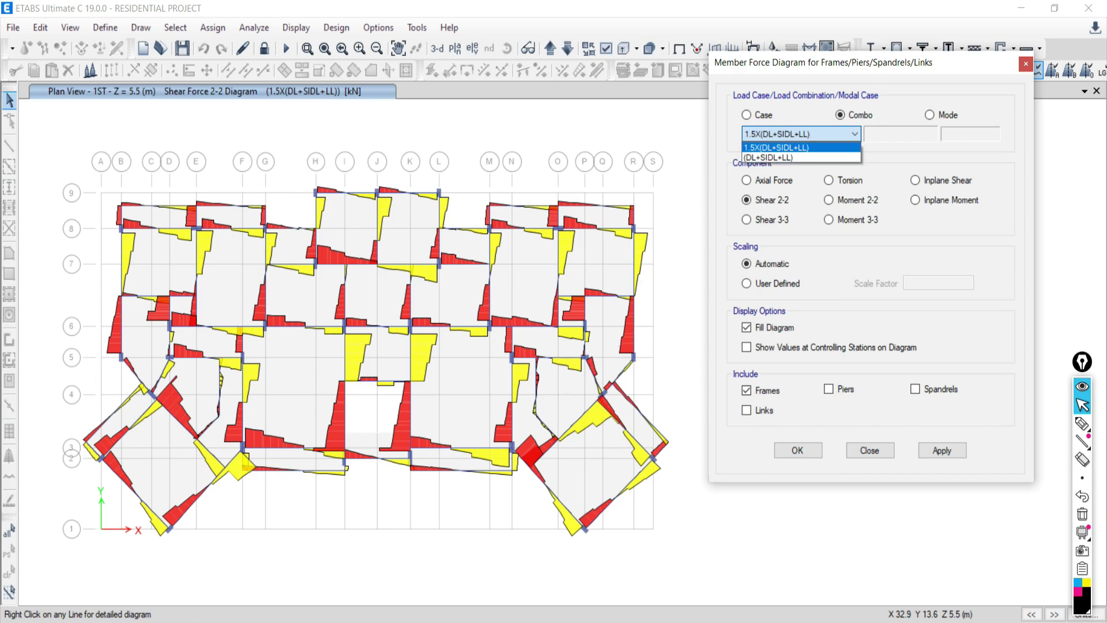
- Switch to the browser and look through the load combination tables in the My Load Combo (Orthogonal Building) PDF
click(192, 584)
click(283, 10)
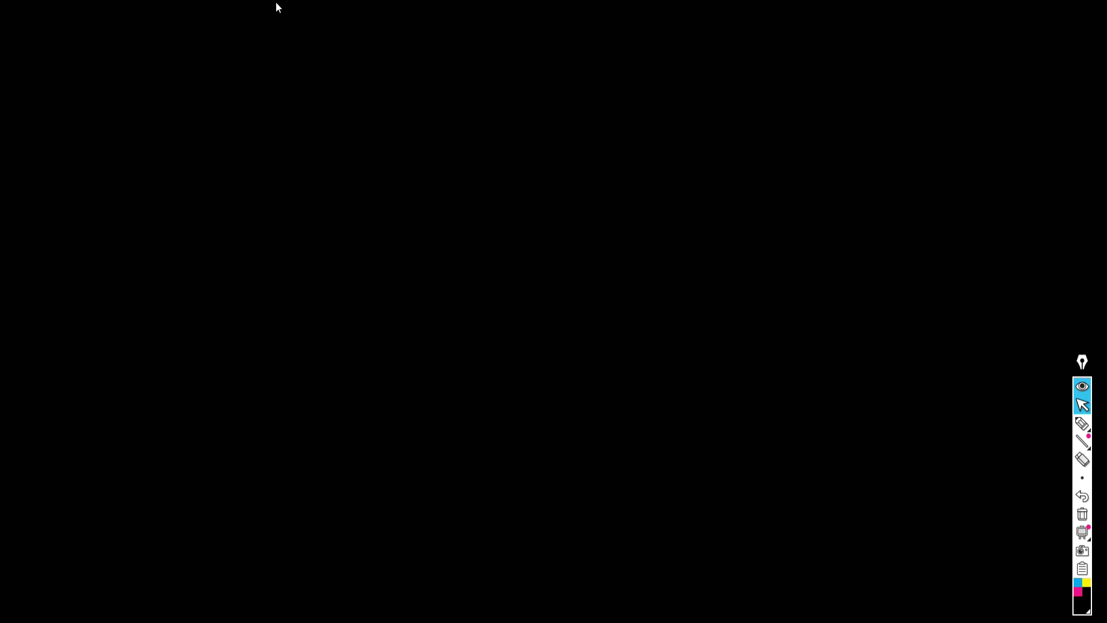
scroll(578, 361, down, 10)
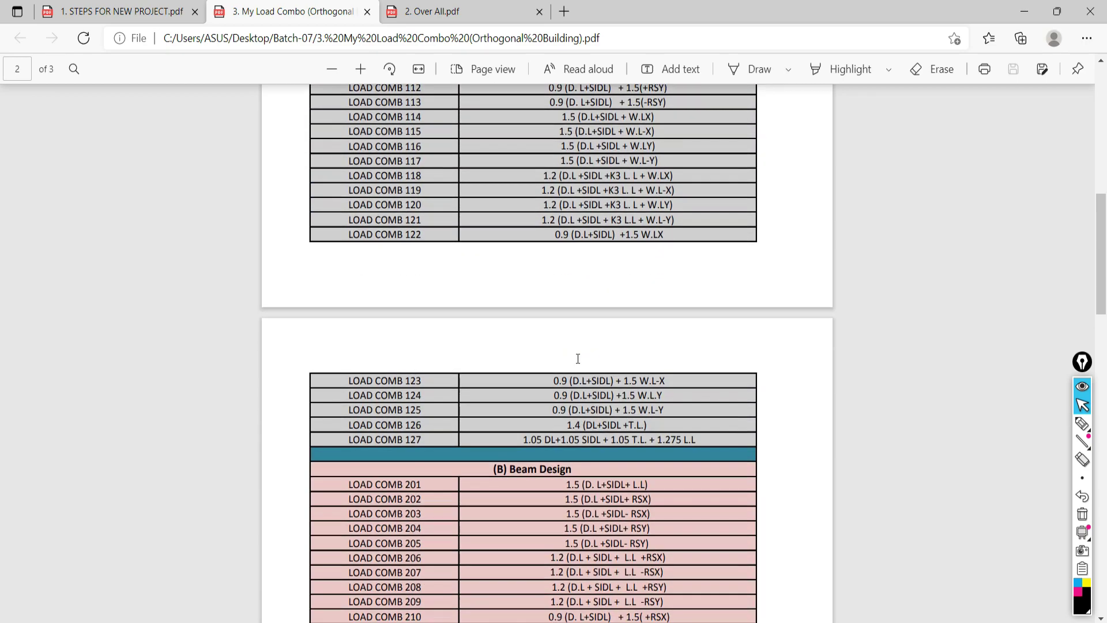
scroll(578, 361, down, 10)
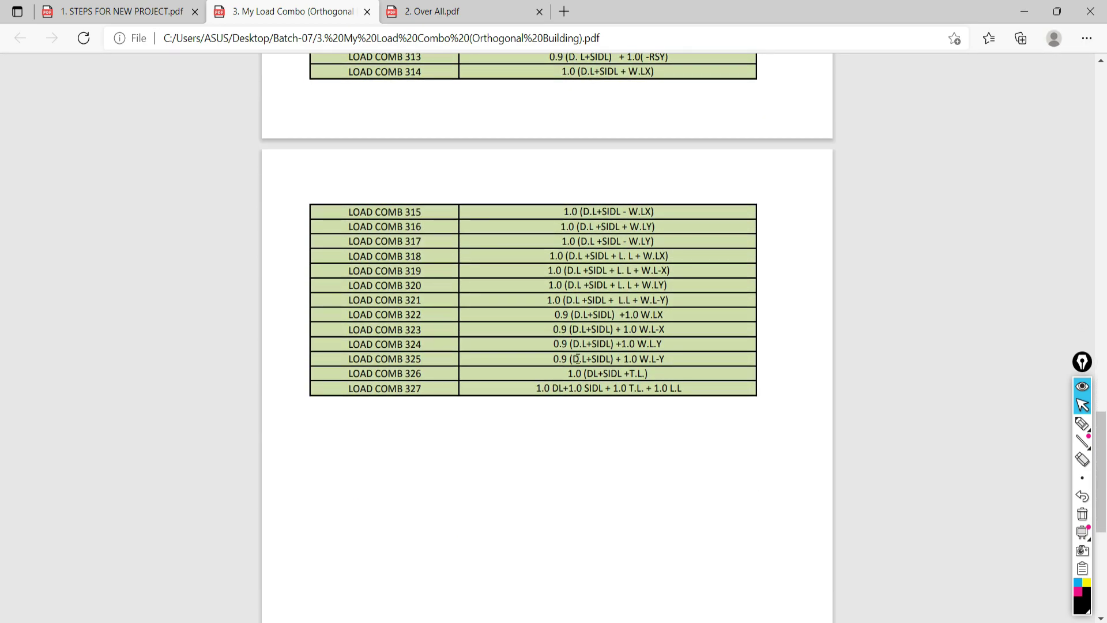
- Review the column, shear wall and foundation load combinations 101 to 127 in the PDF, and return to ETABS
scroll(578, 359, up, 8)
scroll(578, 359, up, 20)
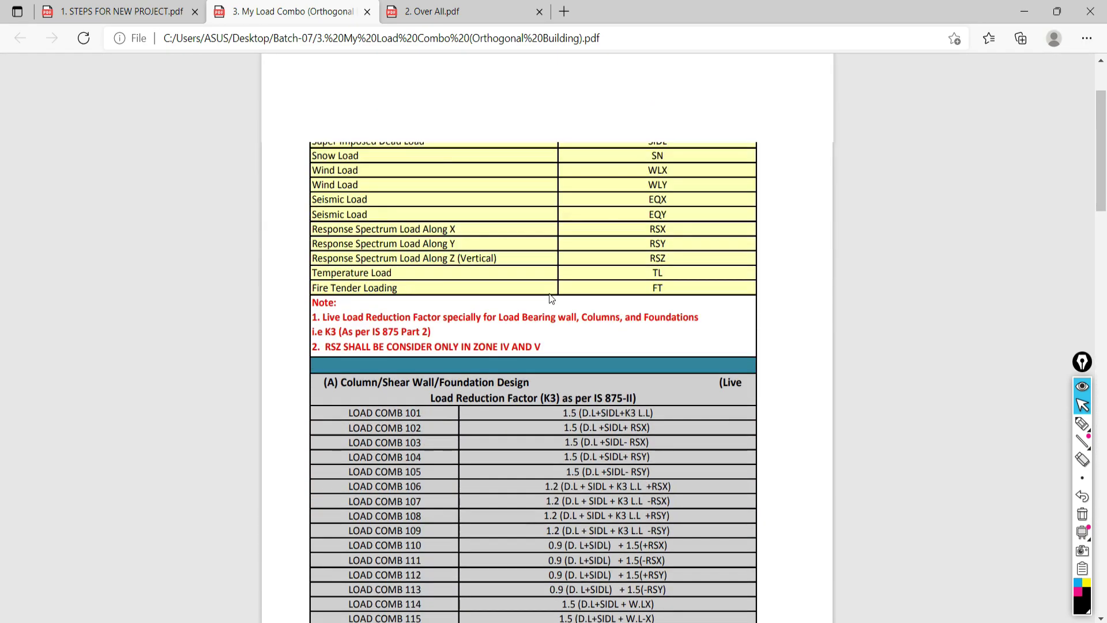
scroll(500, 289, down, 7)
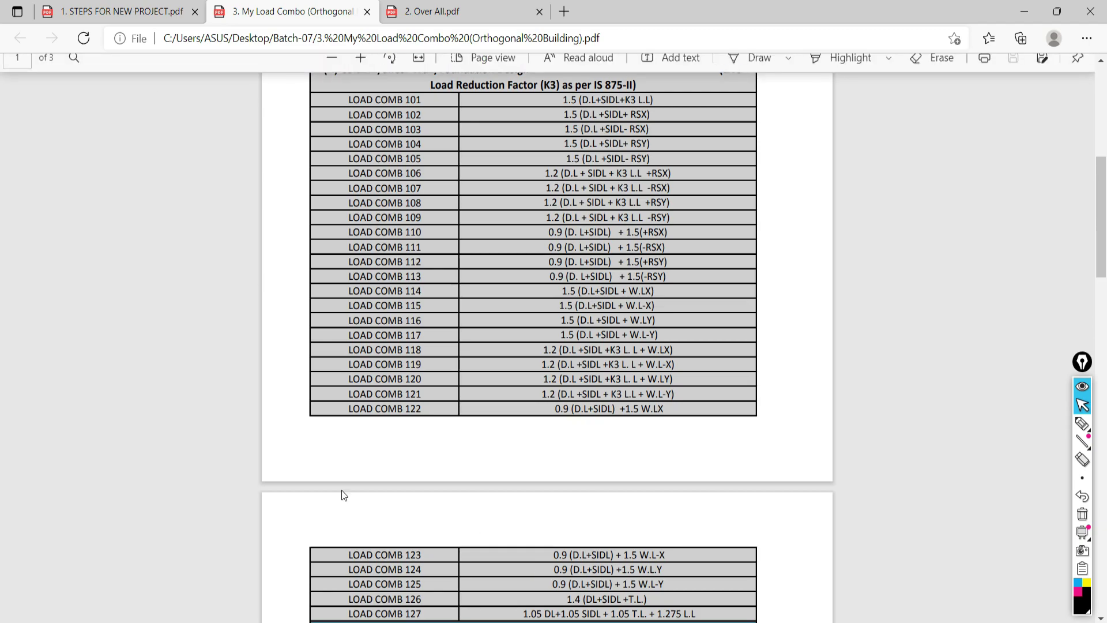
key(alt+Tab)
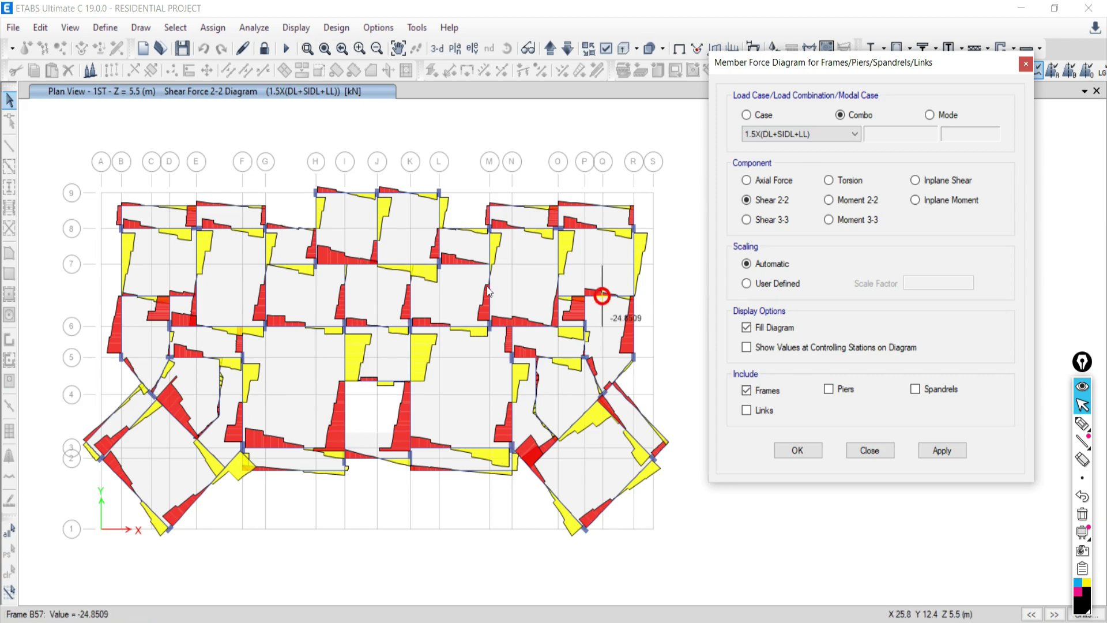
- Sketch two sagging beam diagrams and one cantilever diagram with the screen pen above the plan, and clear the drawing
mouse_move(318, 250)
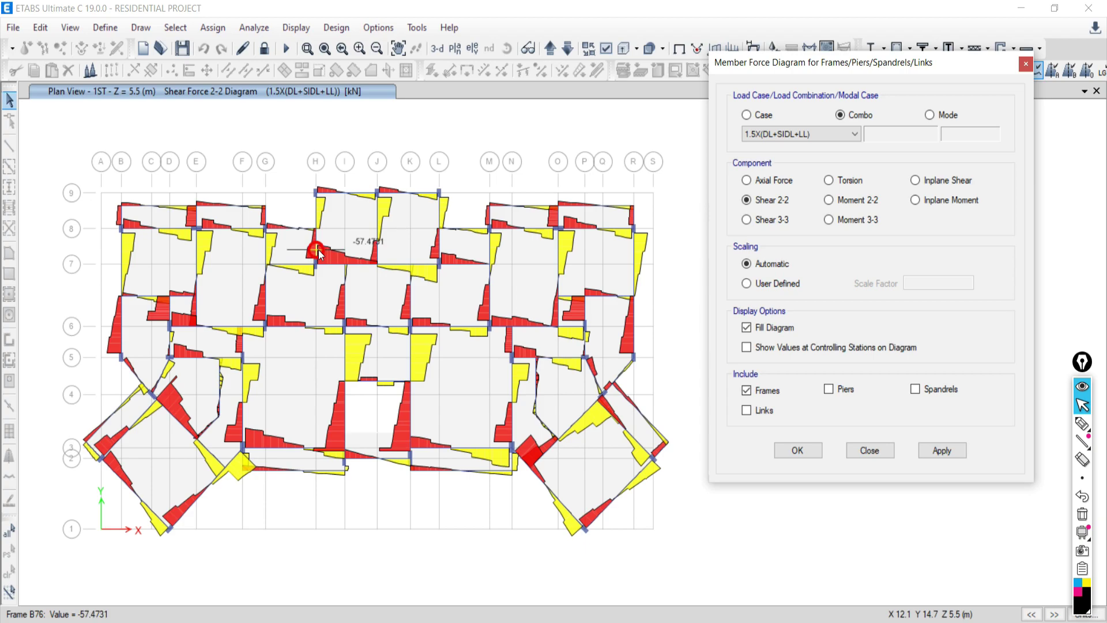
click(1083, 425)
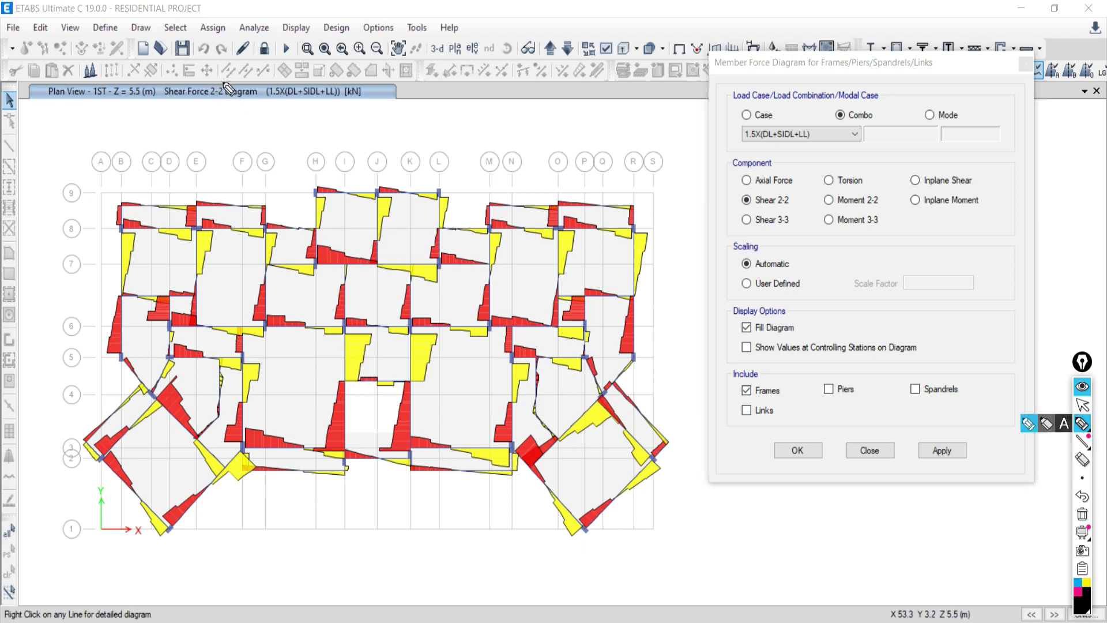
mouse_move(183, 114)
mouse_down()
mouse_move(296, 119)
mouse_move(299, 107)
mouse_up()
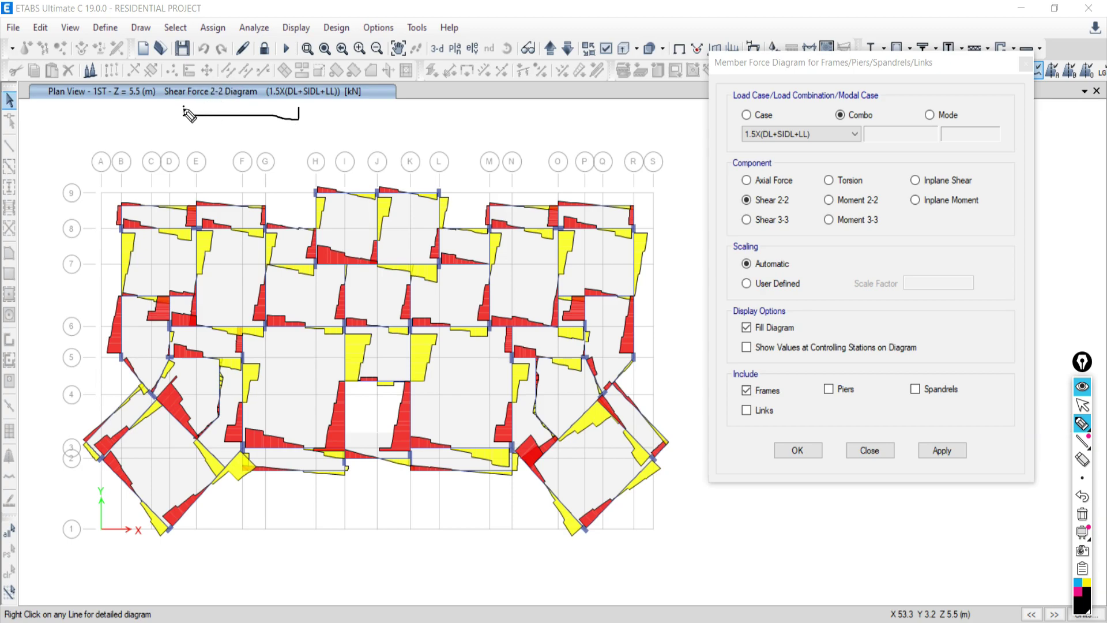
drag(183, 107, 183, 116)
mouse_move(297, 111)
mouse_down()
mouse_move(208, 122)
mouse_move(192, 106)
mouse_up()
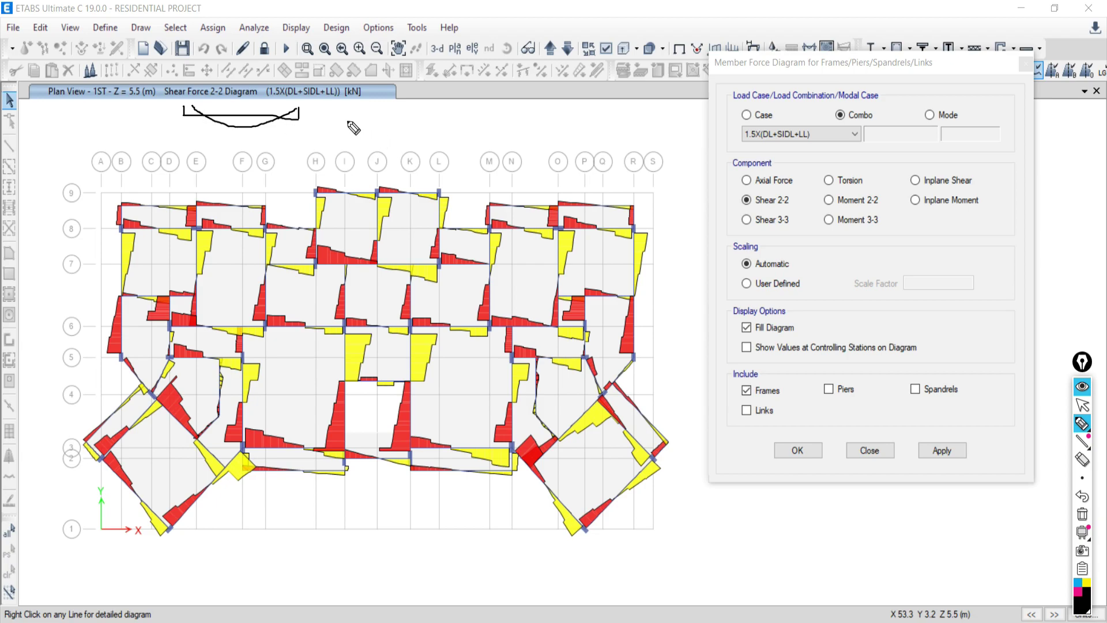
mouse_move(348, 121)
mouse_down()
mouse_move(484, 134)
mouse_move(473, 144)
mouse_move(363, 134)
mouse_up()
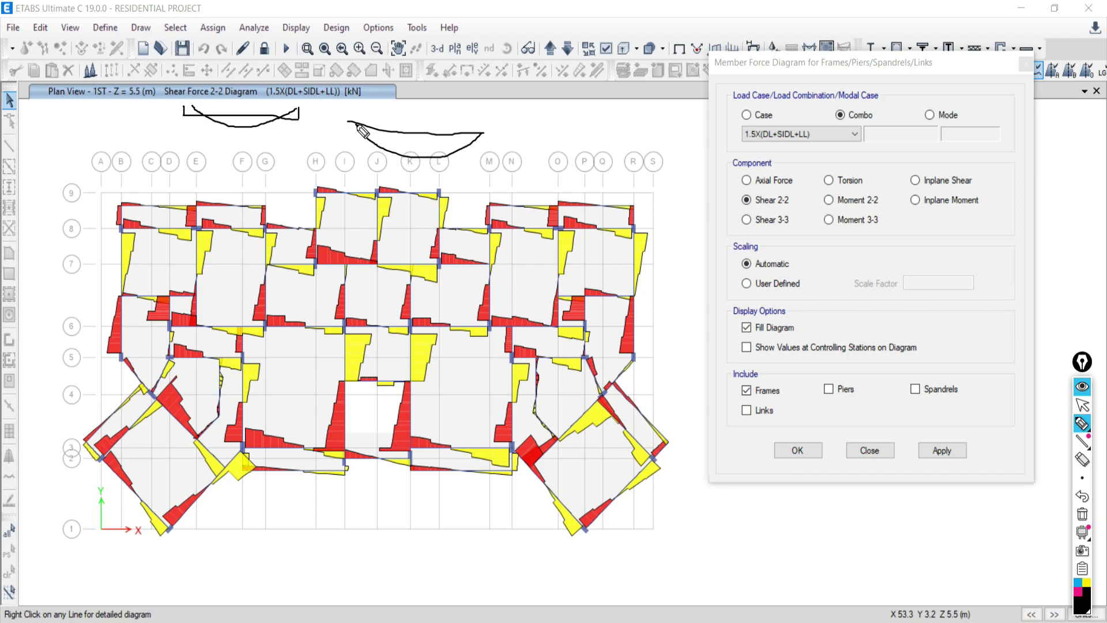
drag(534, 130, 647, 140)
drag(532, 122, 532, 139)
mouse_move(646, 141)
mouse_down()
mouse_move(577, 148)
mouse_move(526, 177)
mouse_move(533, 145)
mouse_move(532, 169)
mouse_up()
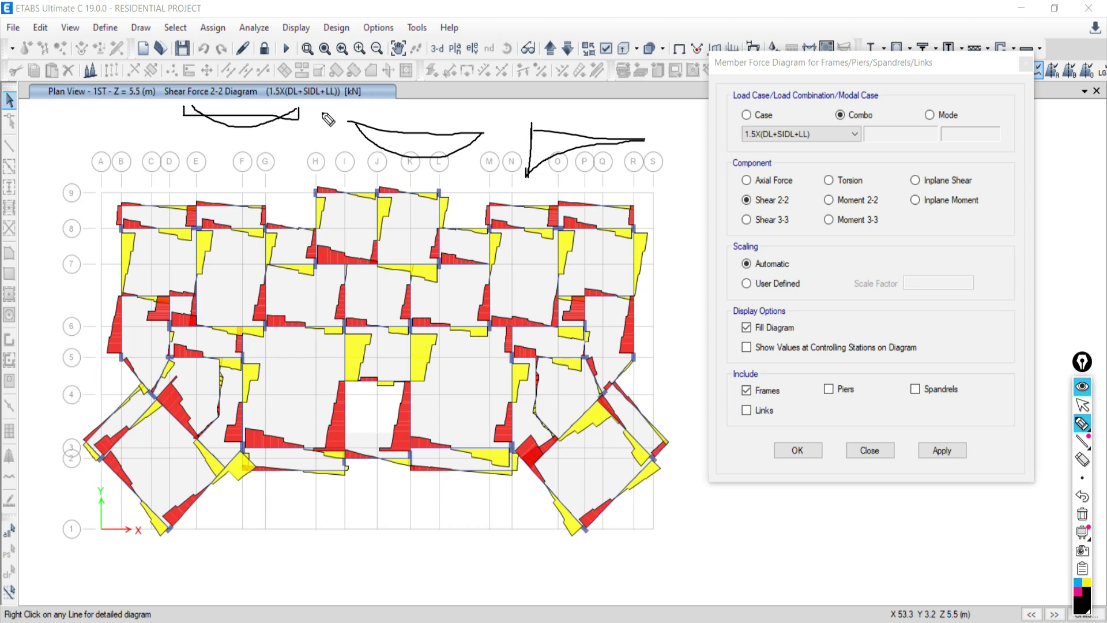
drag(240, 104, 313, 81)
click(1083, 514)
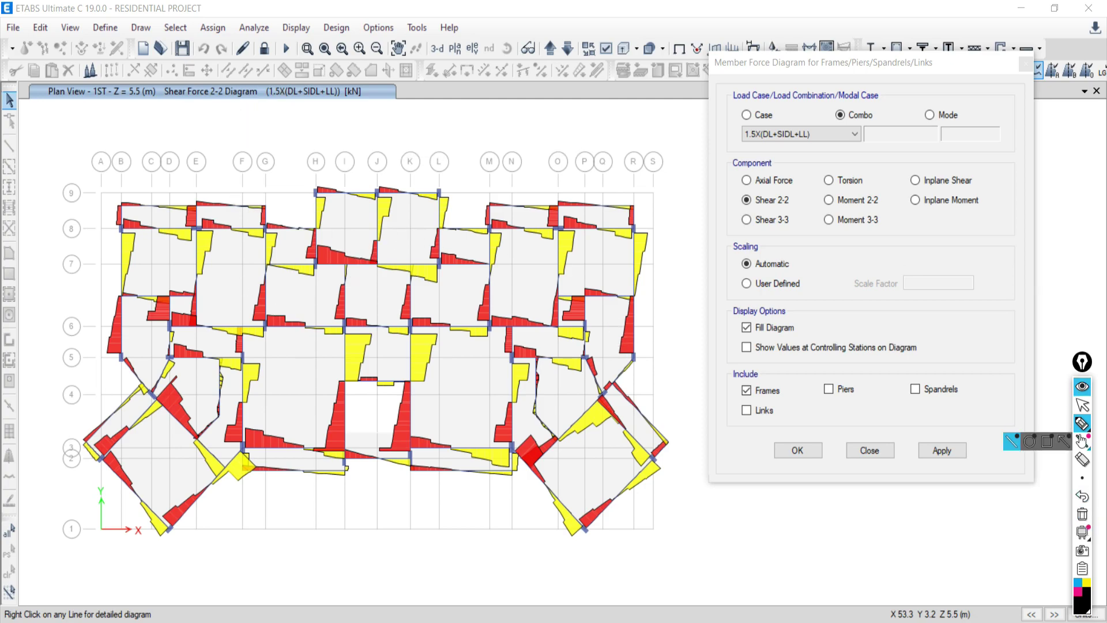
click(1082, 405)
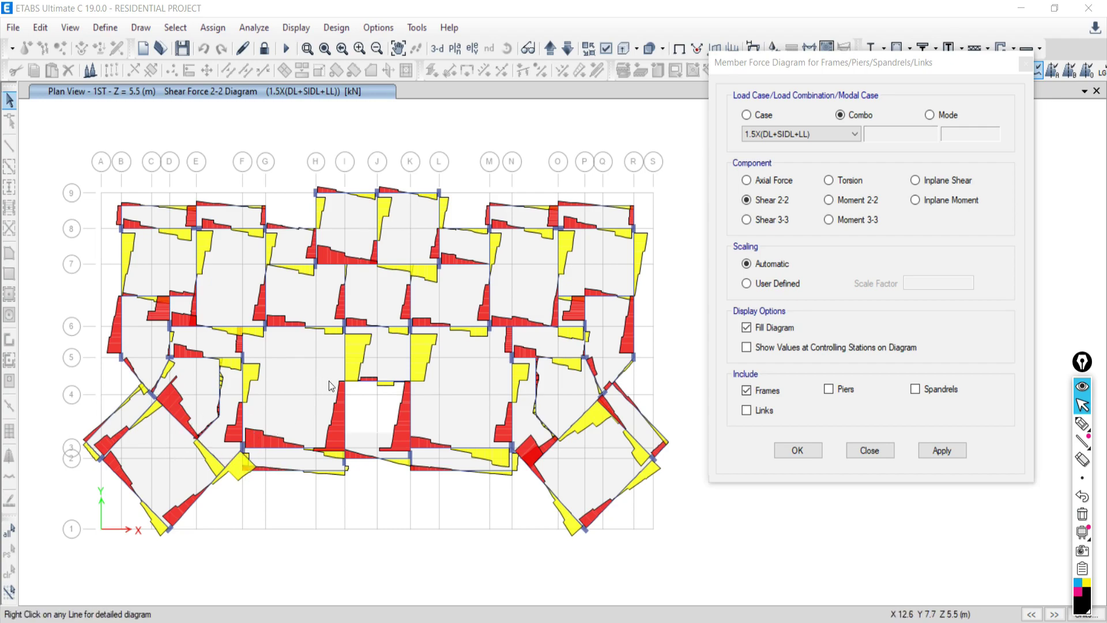
- Close the member force diagram settings and inspect the shear value of the grid K beam between lines 5 and 6
middle_drag(311, 375, 339, 353)
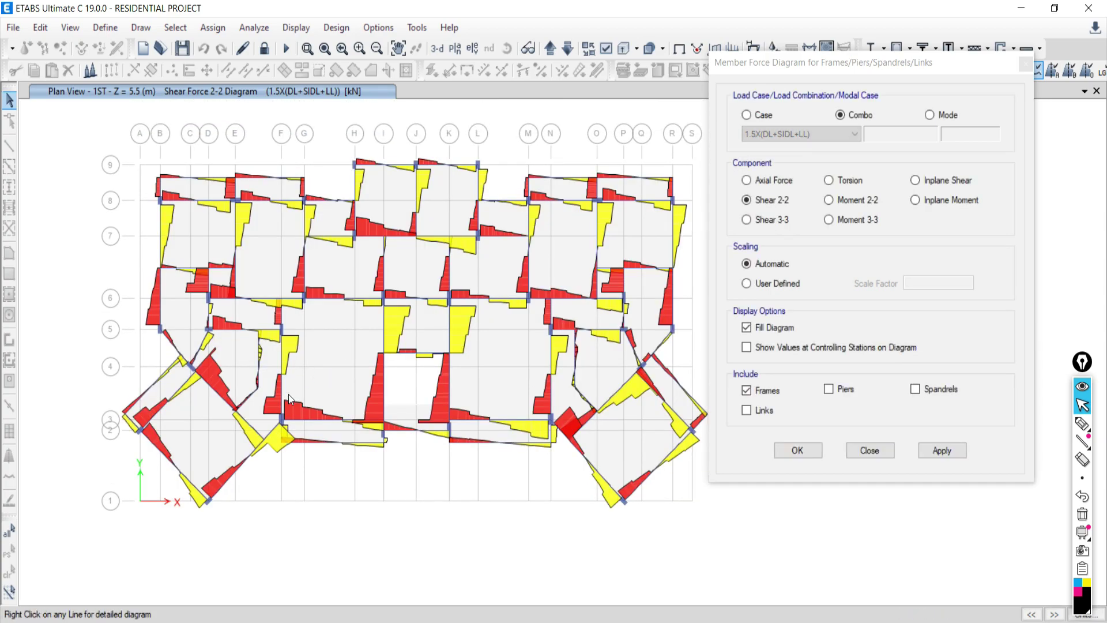
middle_drag(317, 300, 310, 337)
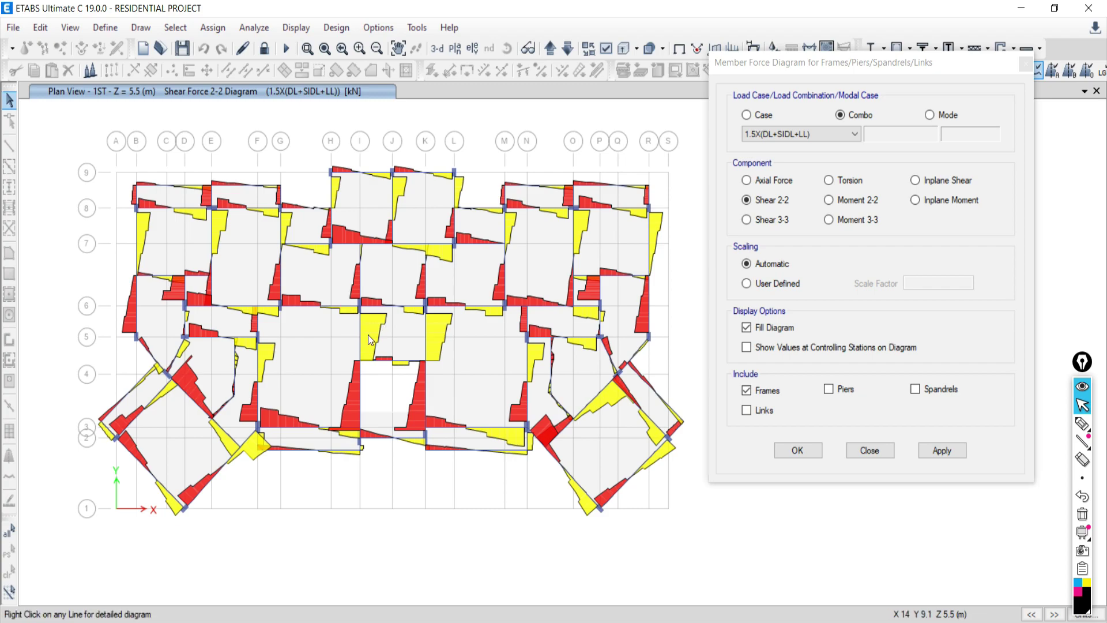
middle_drag(374, 328, 309, 323)
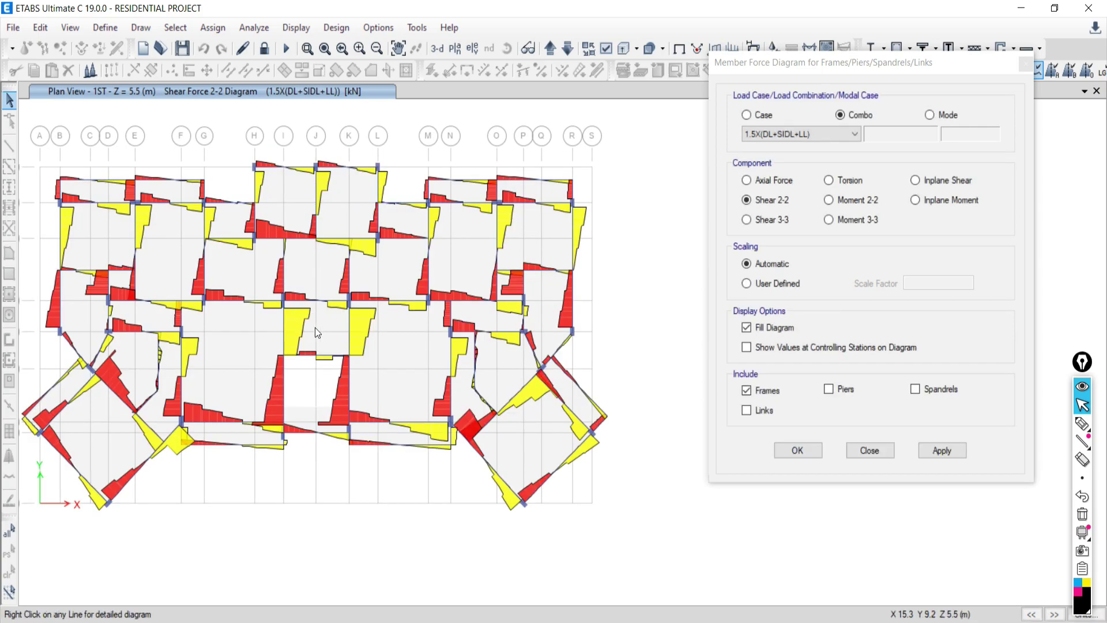
middle_drag(317, 327, 304, 304)
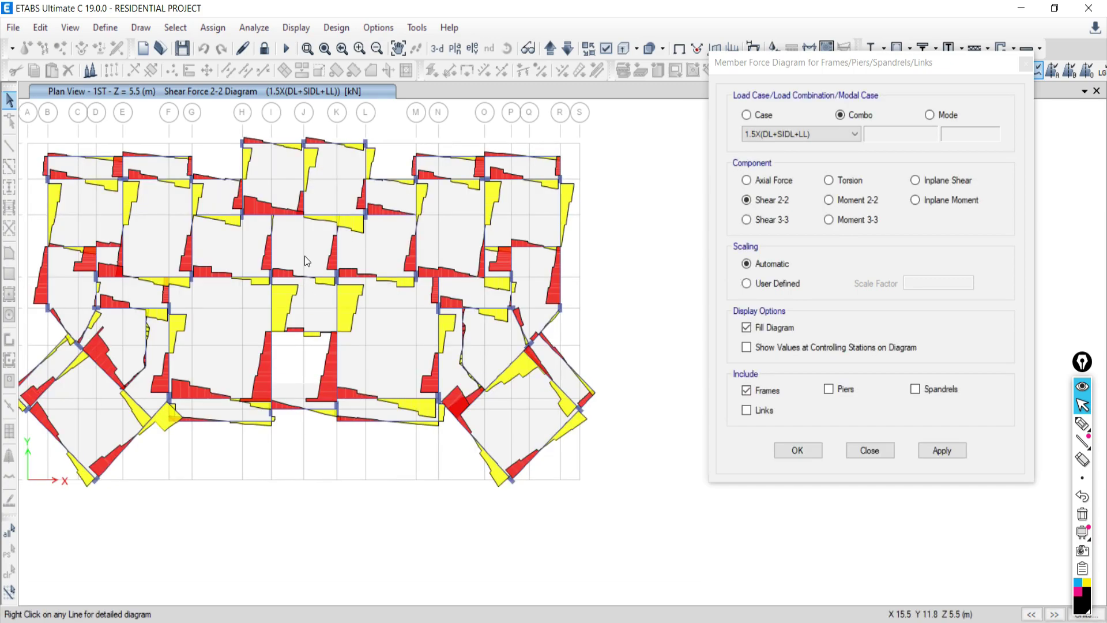
middle_drag(294, 237, 342, 278)
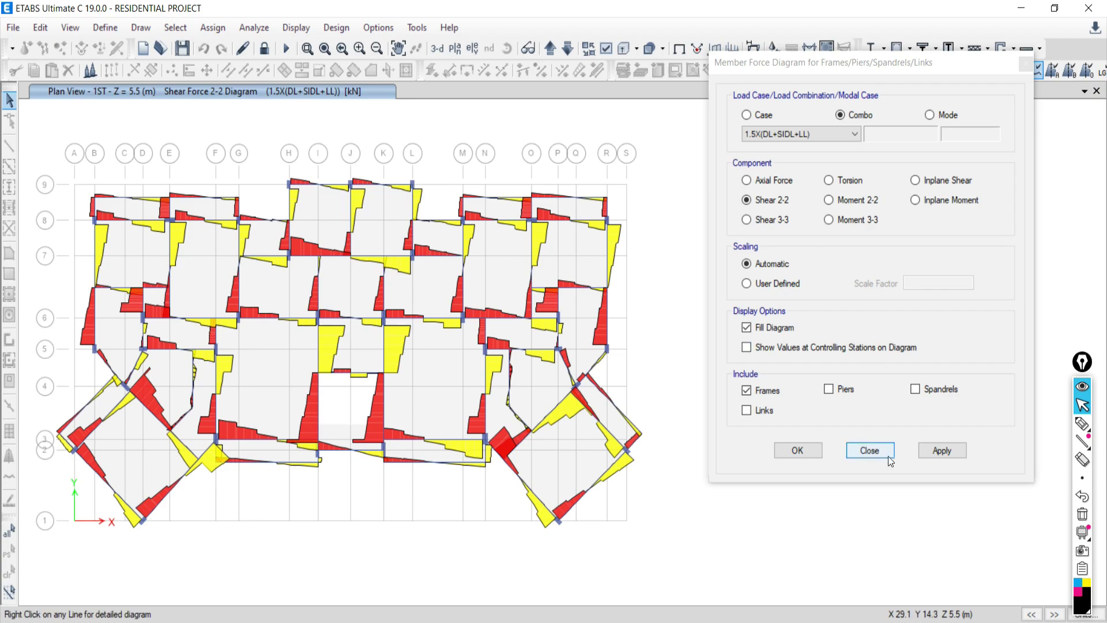
click(865, 449)
mouse_move(385, 335)
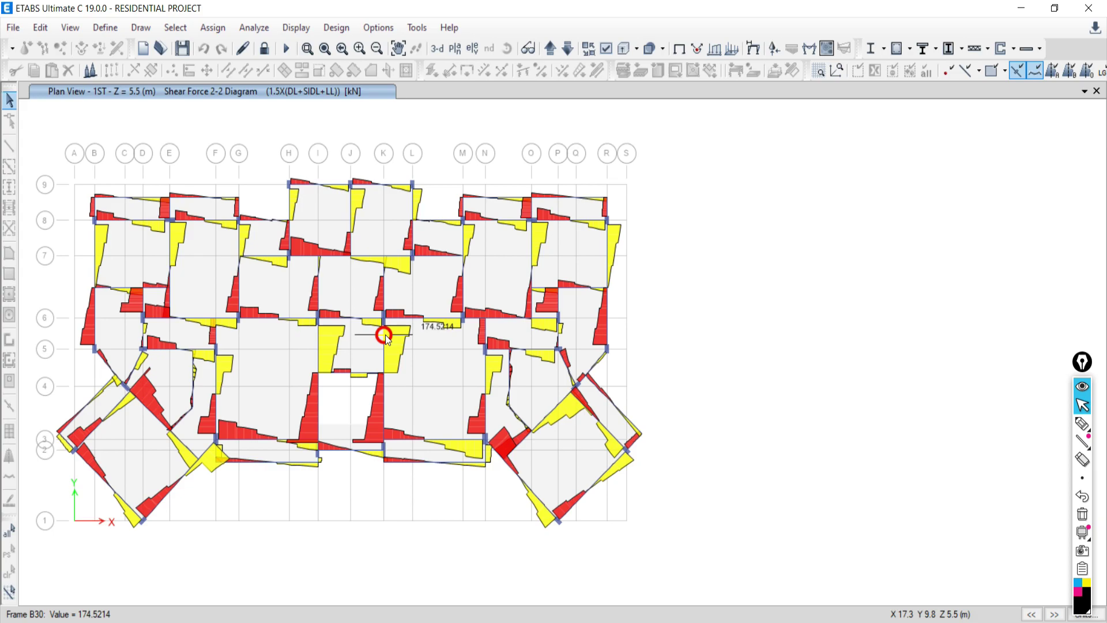
- Sketch a small column with a line beam beside the plan, circle their junction, and clear the drawing
click(1083, 424)
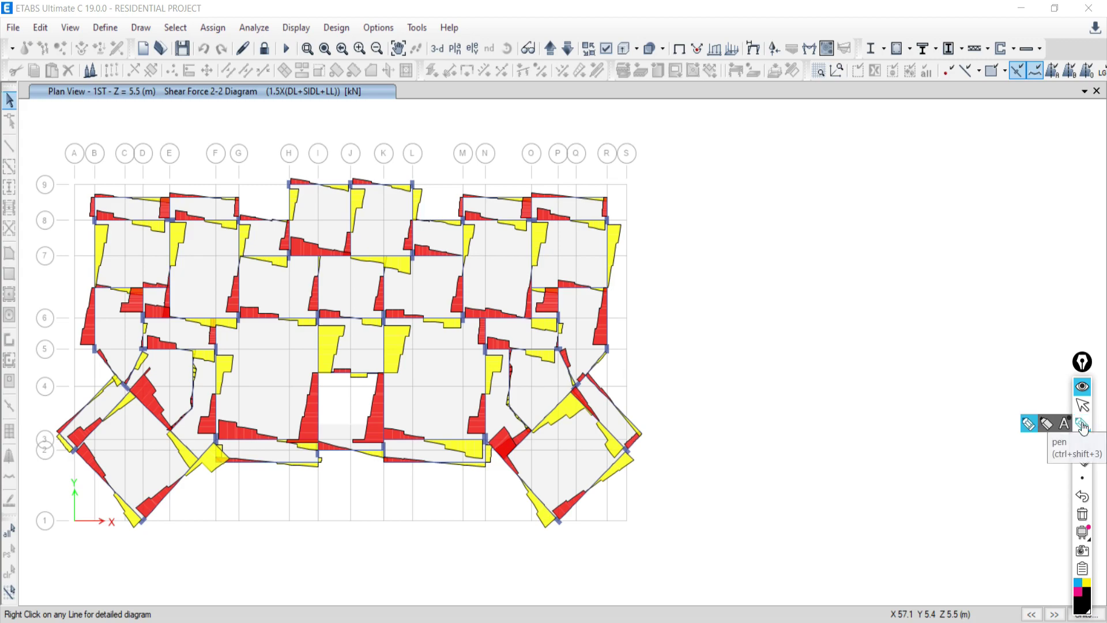
drag(706, 266, 691, 322)
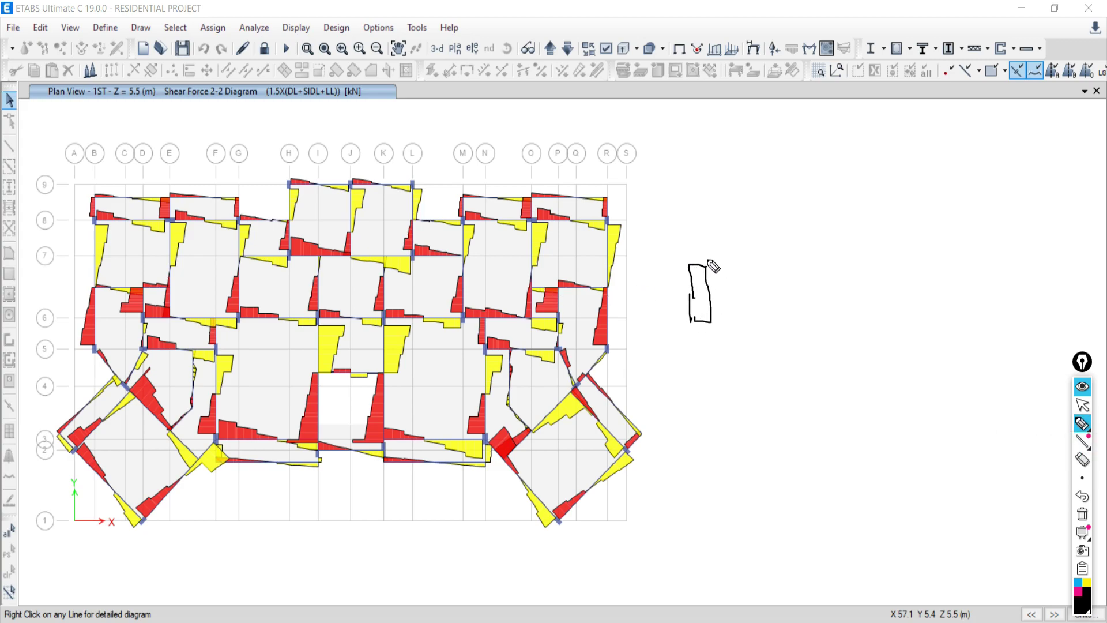
mouse_move(709, 261)
mouse_down()
mouse_move(815, 259)
mouse_move(699, 267)
mouse_move(703, 330)
mouse_move(703, 260)
mouse_move(693, 254)
mouse_move(699, 271)
mouse_move(715, 259)
mouse_move(708, 267)
mouse_up()
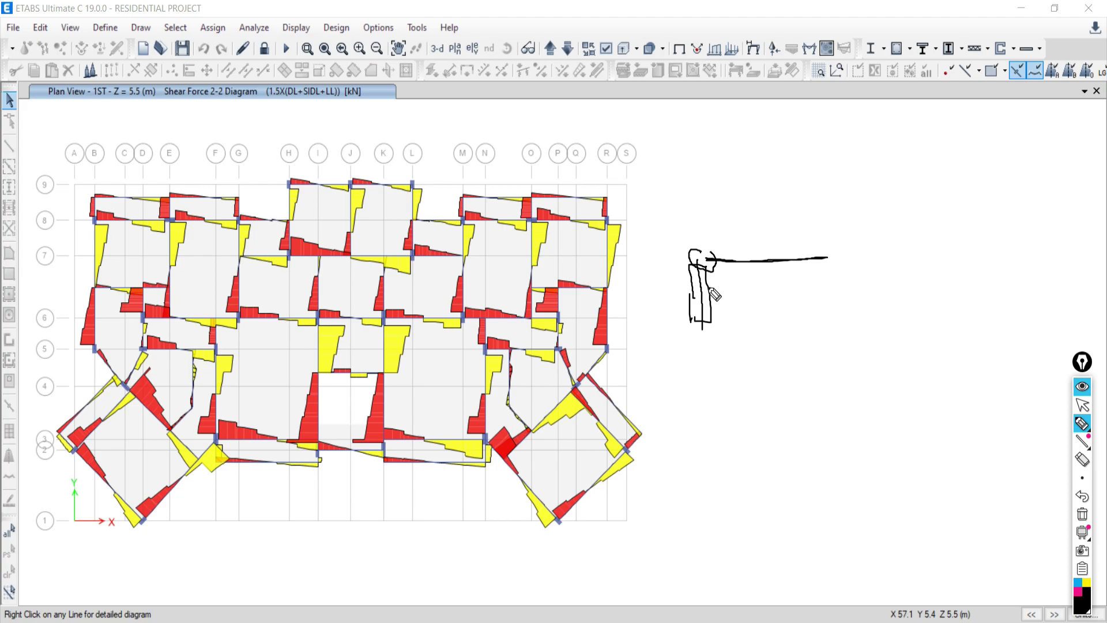
mouse_move(713, 241)
mouse_down()
mouse_move(666, 270)
mouse_move(720, 301)
mouse_move(745, 296)
mouse_move(750, 270)
mouse_move(714, 236)
mouse_up()
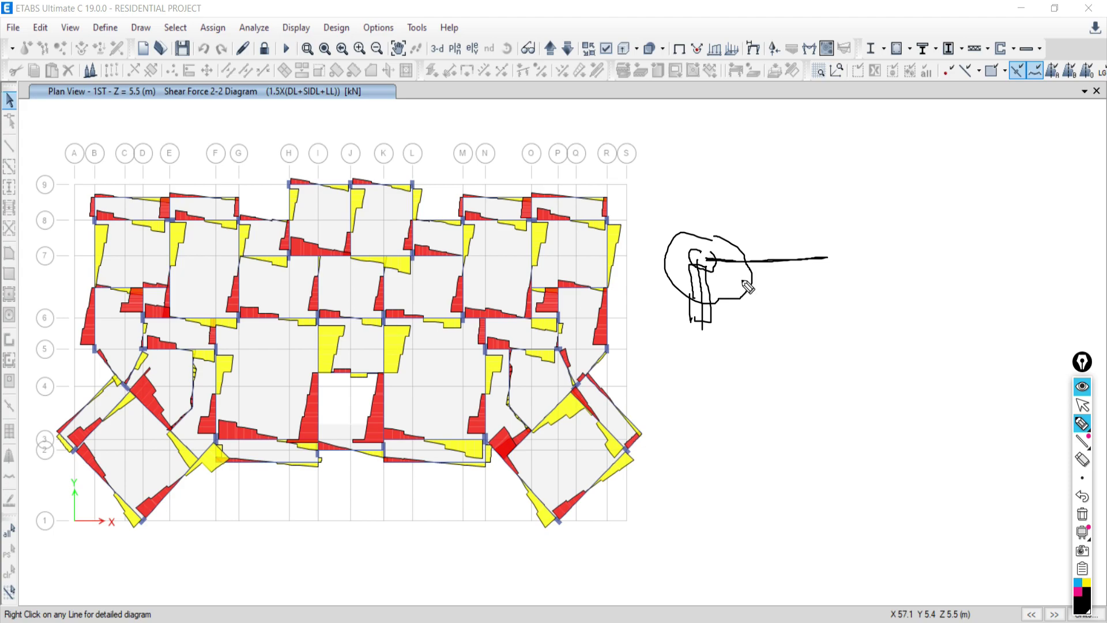
click(1083, 514)
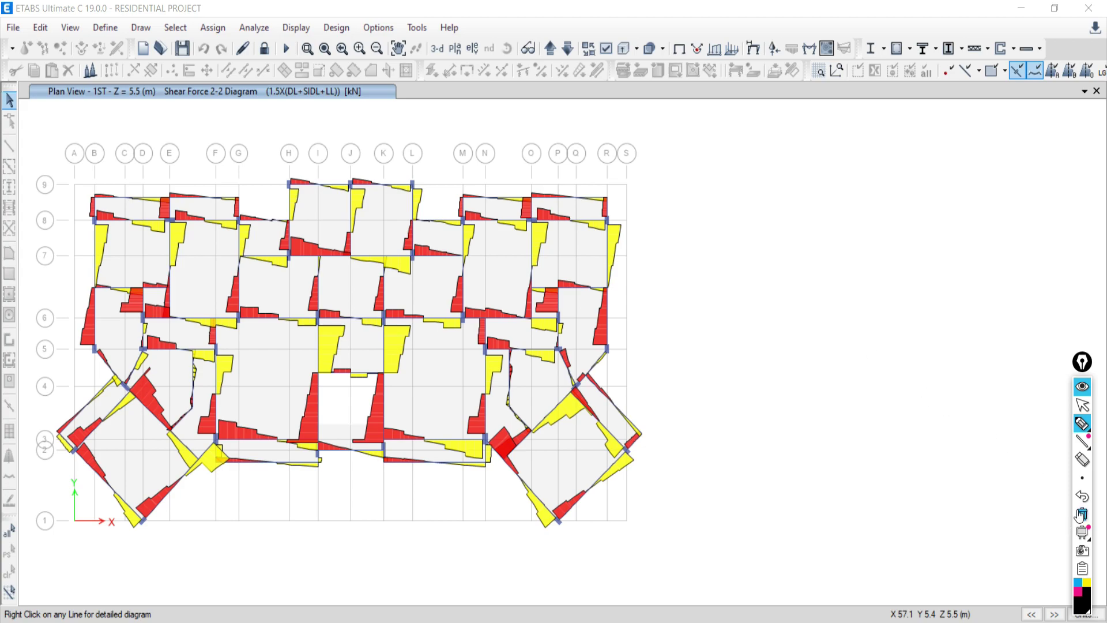
click(1082, 407)
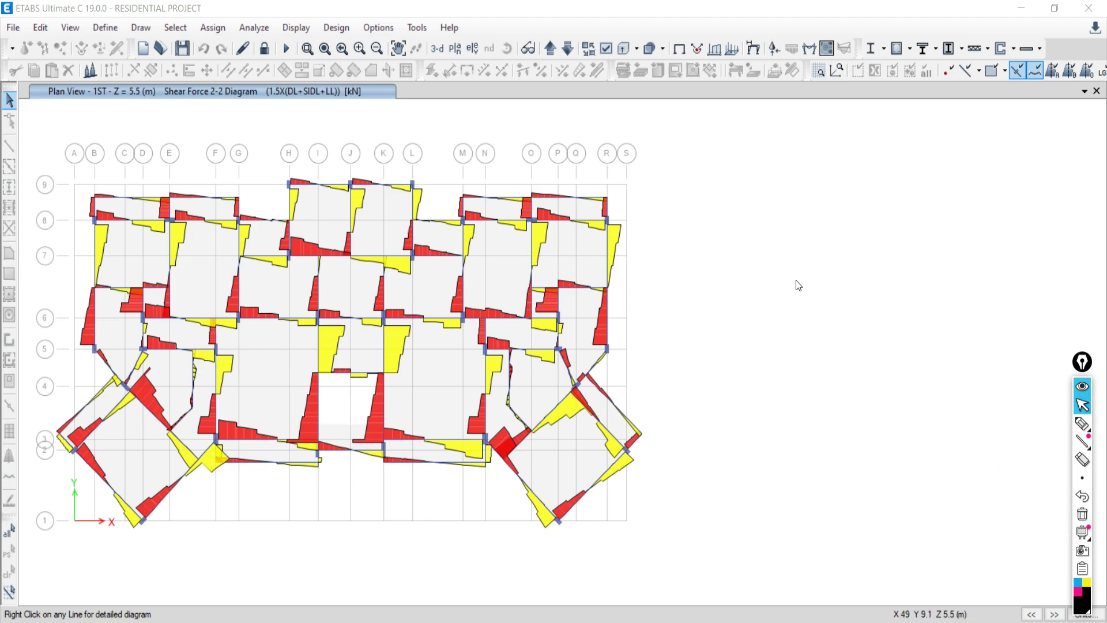
click(255, 28)
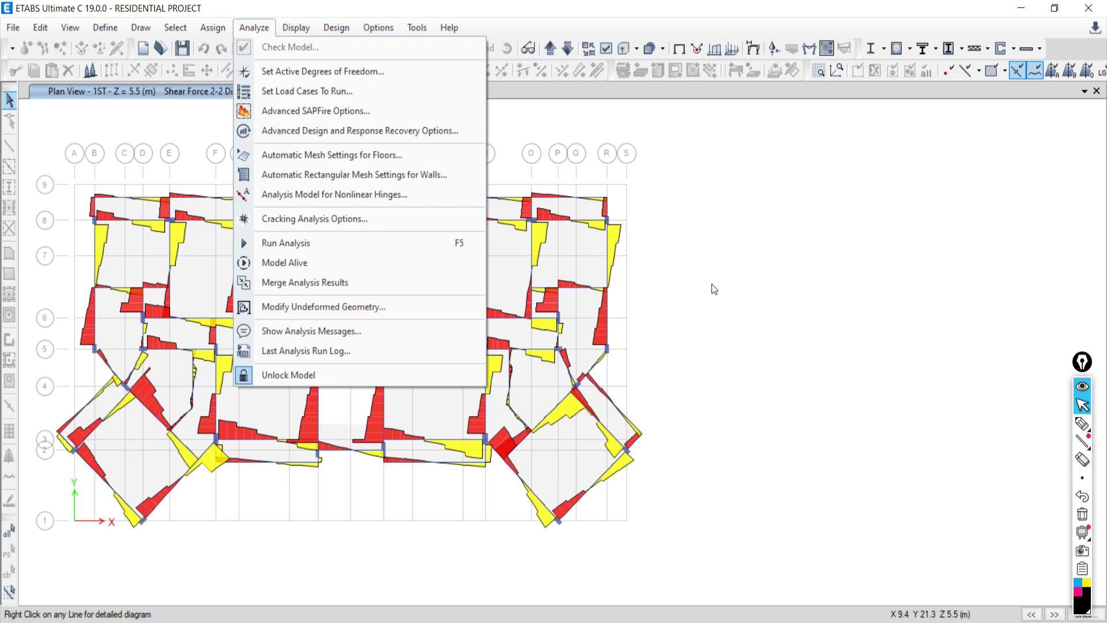
click(1083, 515)
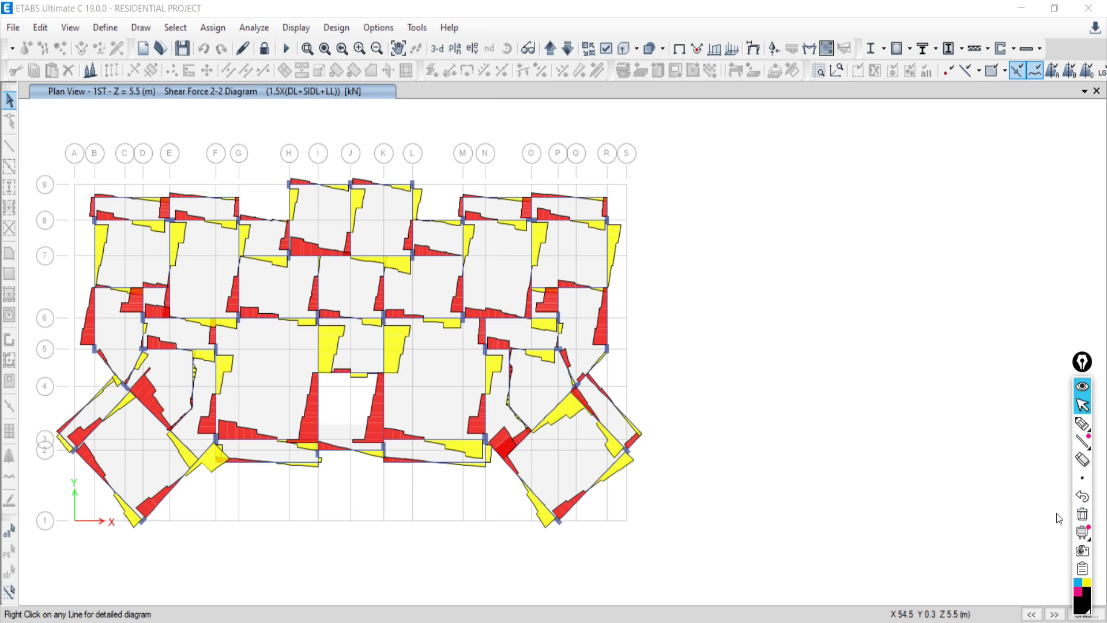
- Sketch a tall column outline and a rectangular beam beside the plan, add a handwritten label, circle the joint, and clear everything
click(1083, 424)
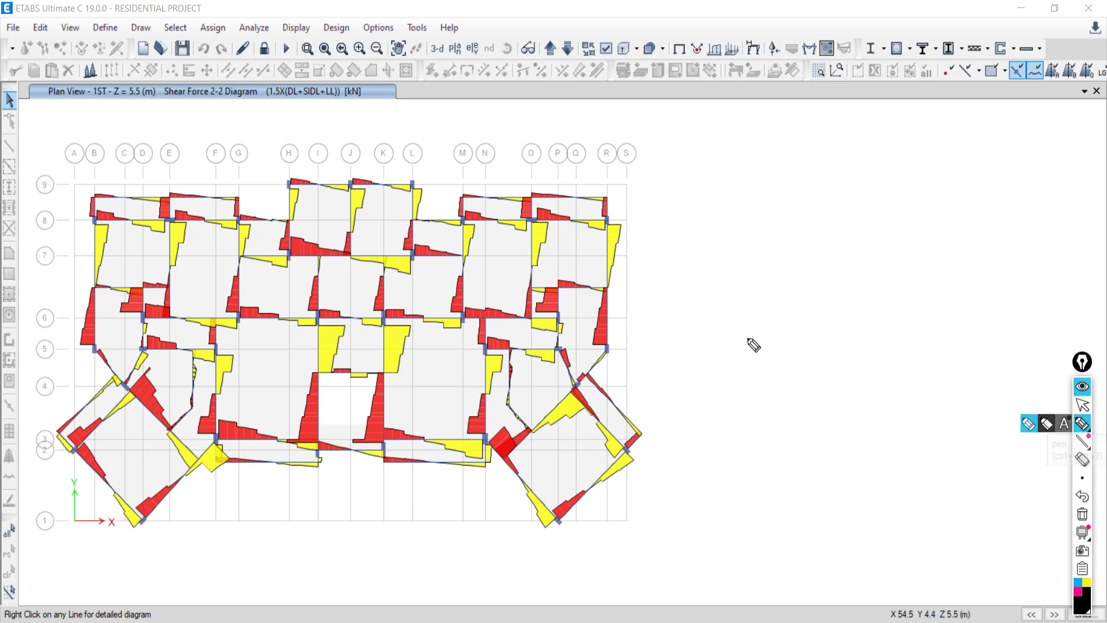
mouse_move(788, 326)
mouse_down()
mouse_move(759, 362)
mouse_move(754, 468)
mouse_move(789, 391)
mouse_move(744, 478)
mouse_up()
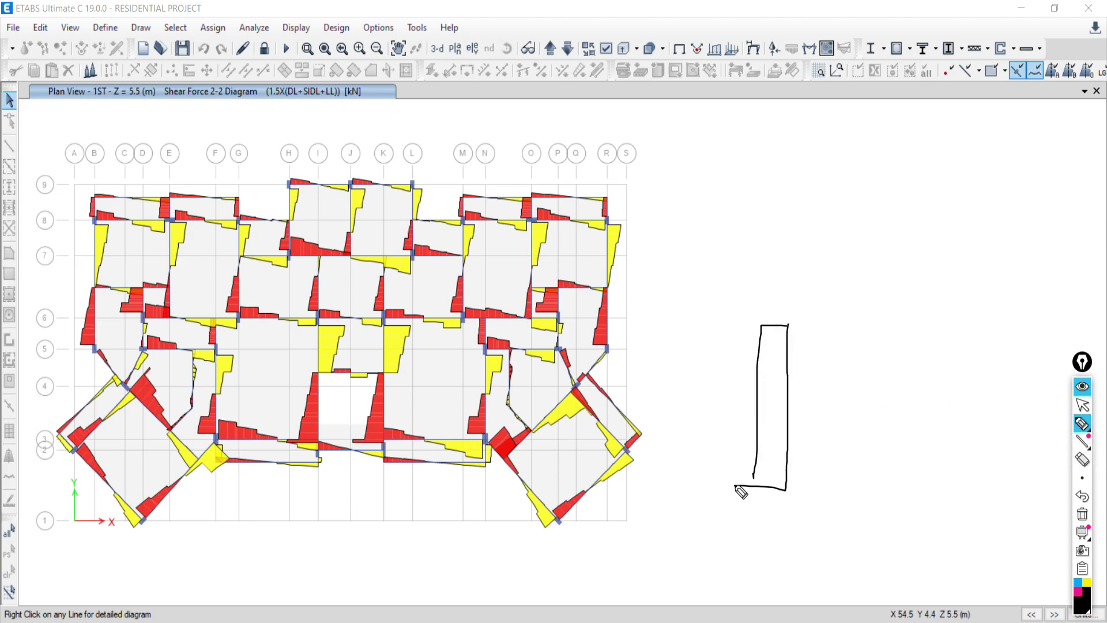
mouse_move(795, 316)
mouse_down()
mouse_move(903, 315)
mouse_move(907, 337)
mouse_move(798, 329)
mouse_up()
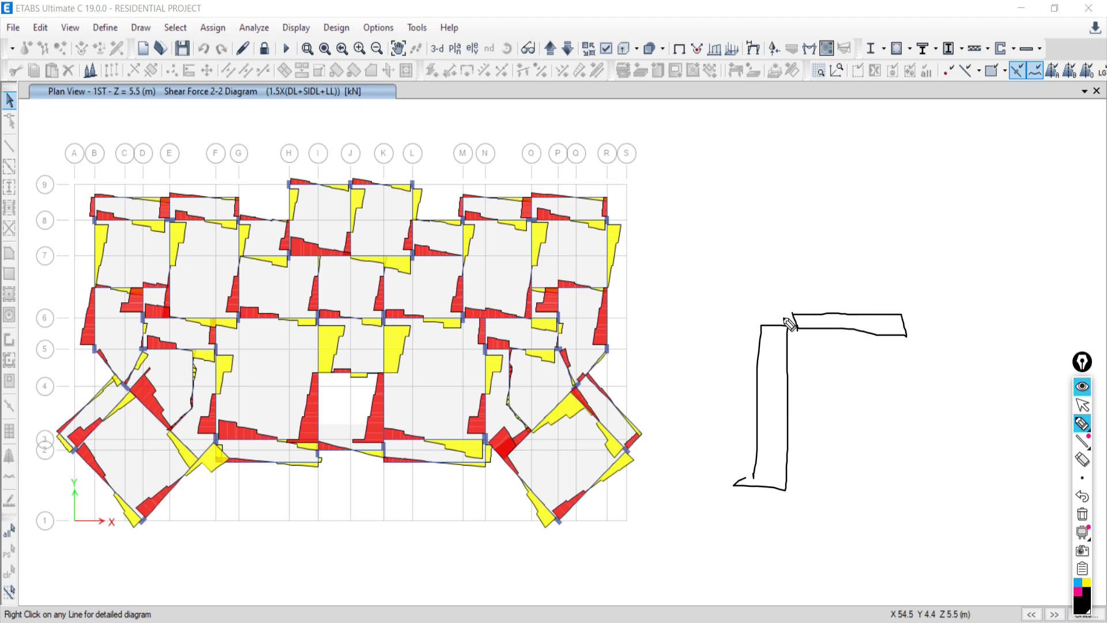
click(1083, 405)
mouse_move(1085, 432)
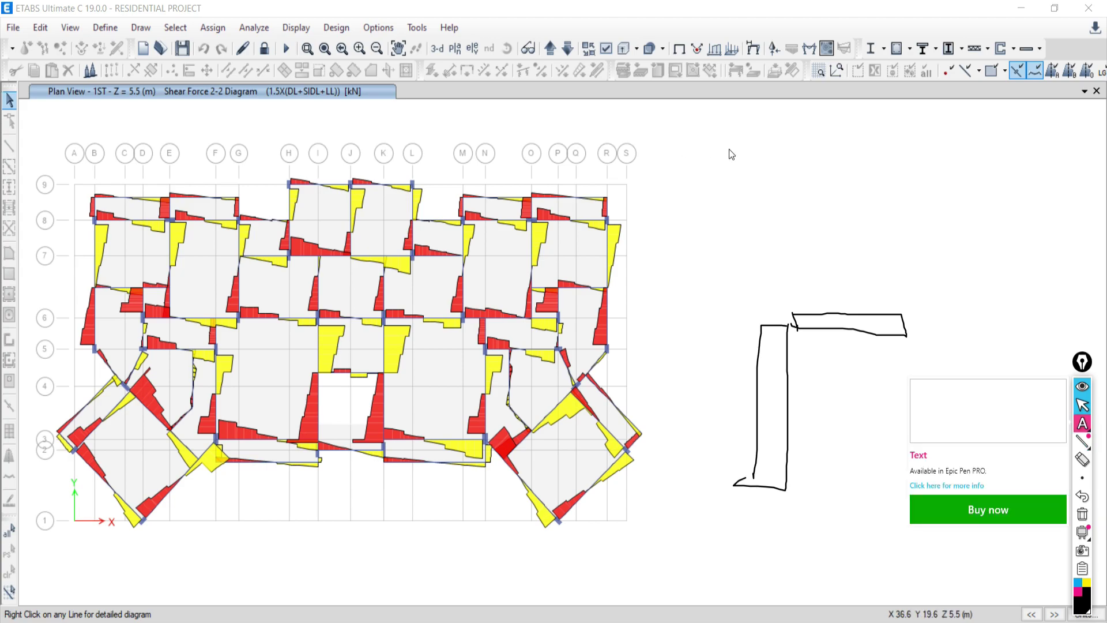
click(1082, 423)
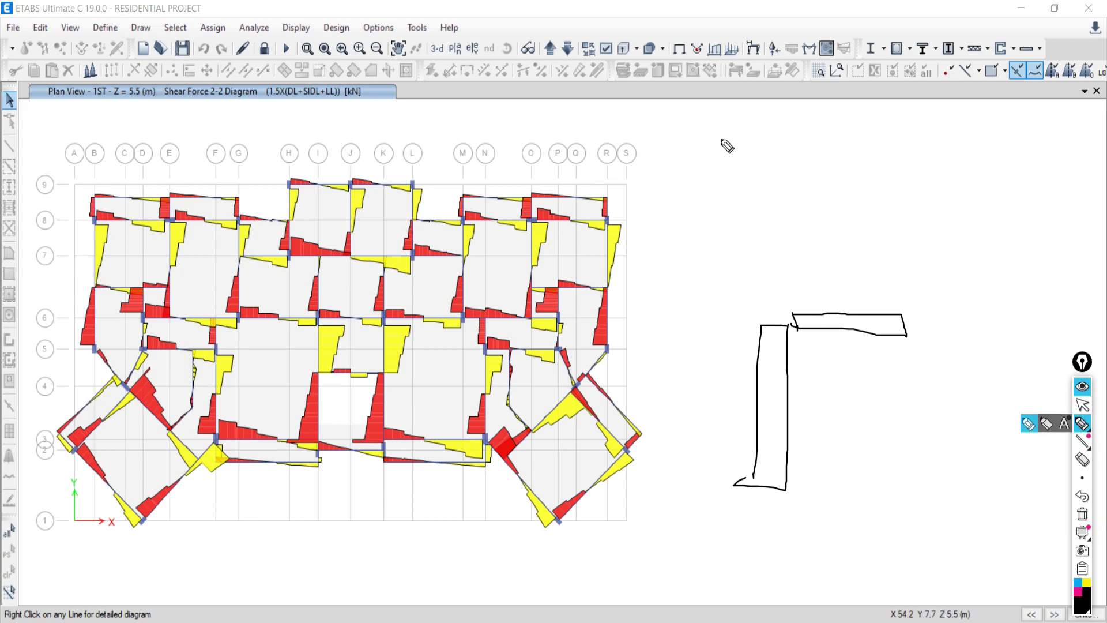
mouse_move(713, 137)
mouse_down()
mouse_move(688, 165)
mouse_move(733, 135)
mouse_up()
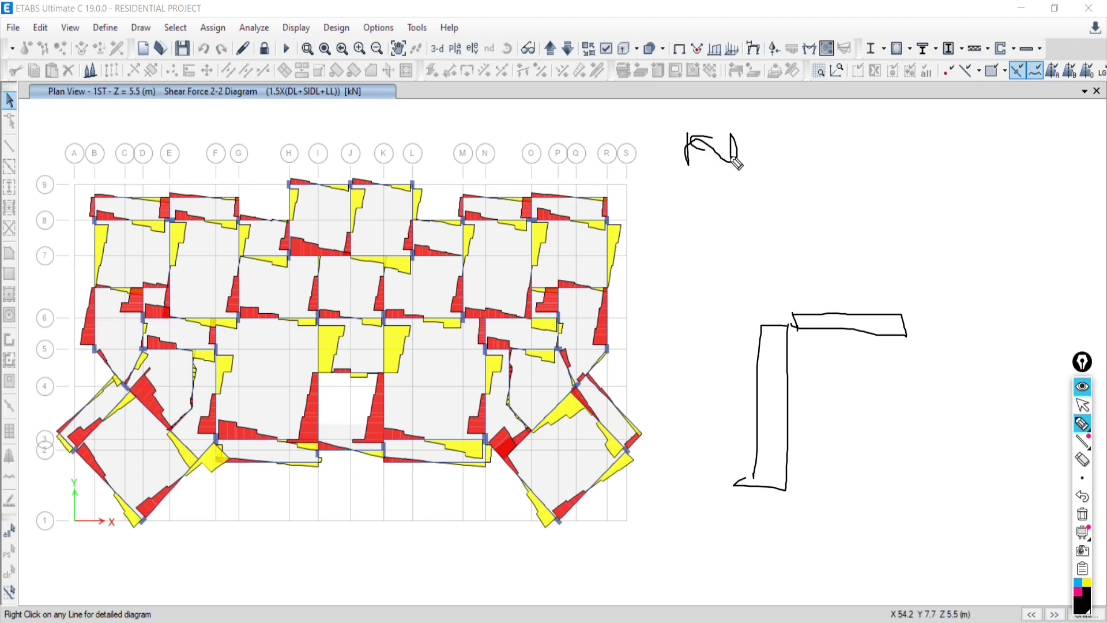
mouse_move(757, 285)
mouse_down()
mouse_move(739, 307)
mouse_move(833, 346)
mouse_move(759, 283)
mouse_up()
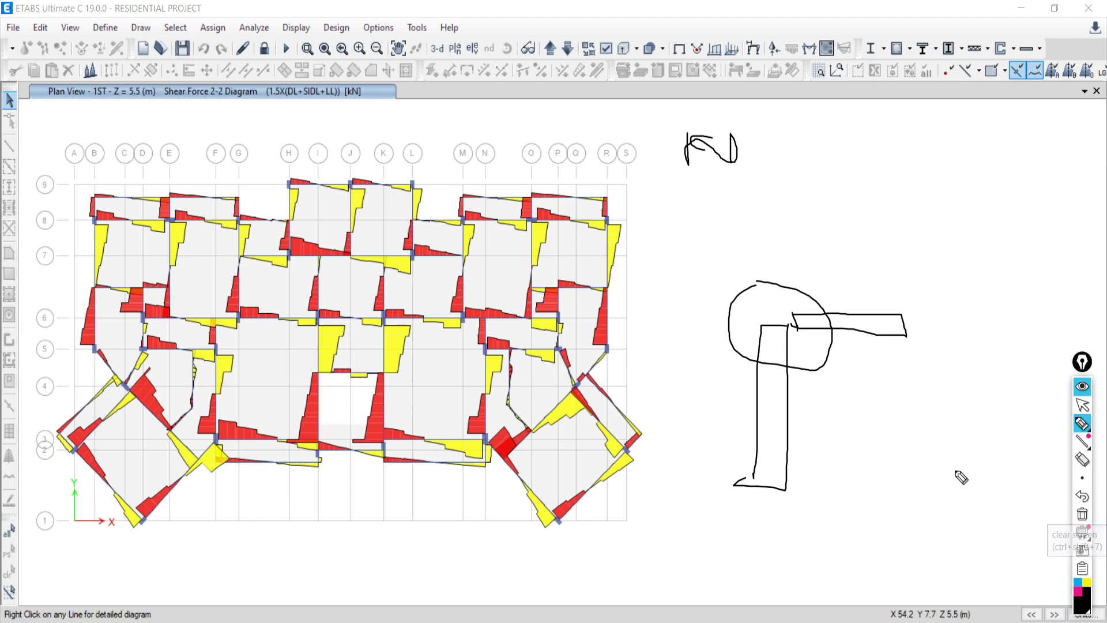
click(1082, 513)
click(1083, 405)
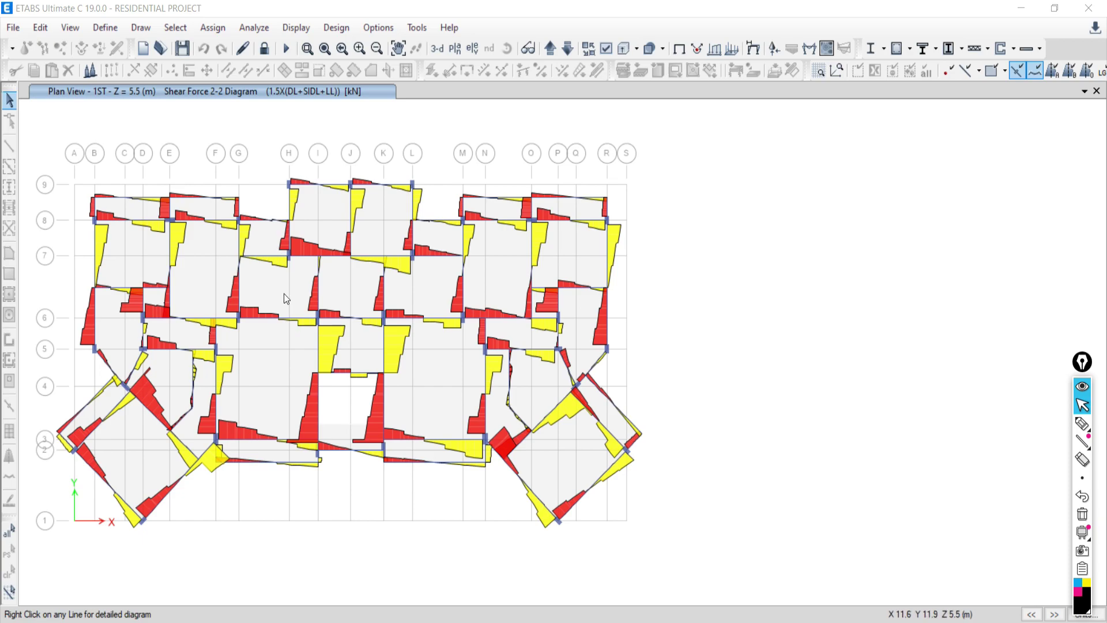
- Review the last analysis run log from end to beginning and close it
middle_drag(299, 352, 313, 340)
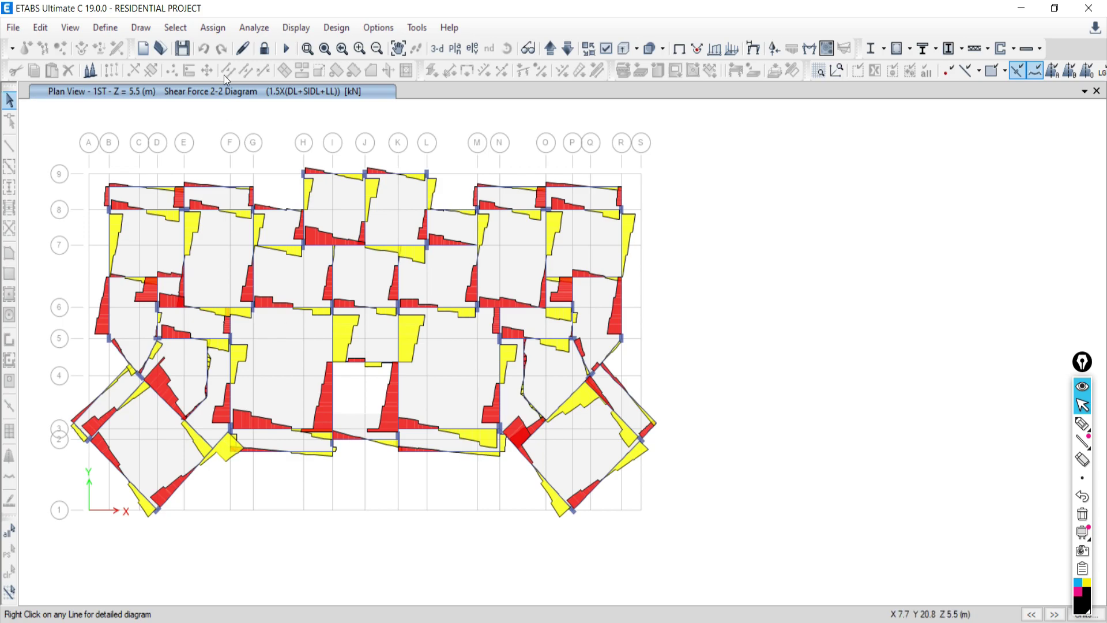
click(254, 28)
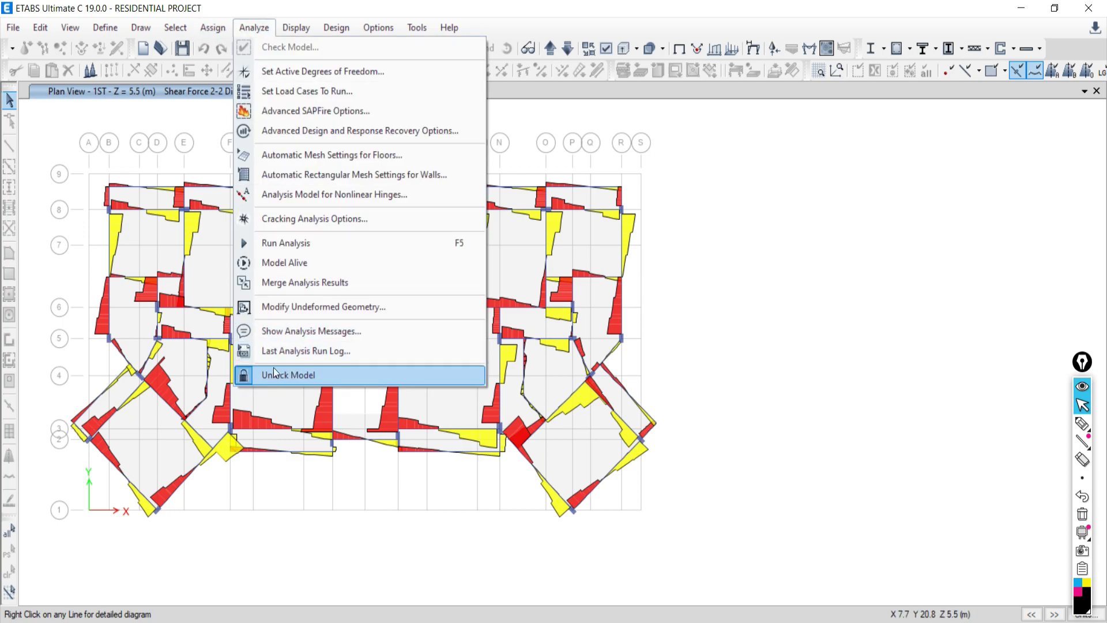
click(288, 352)
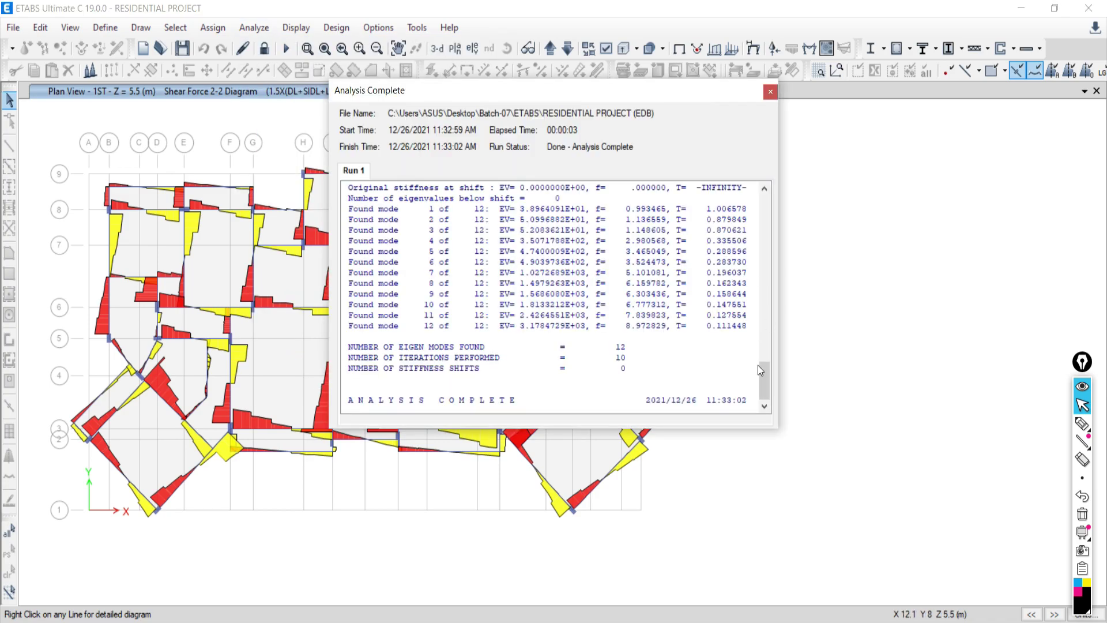
drag(761, 370, 777, 196)
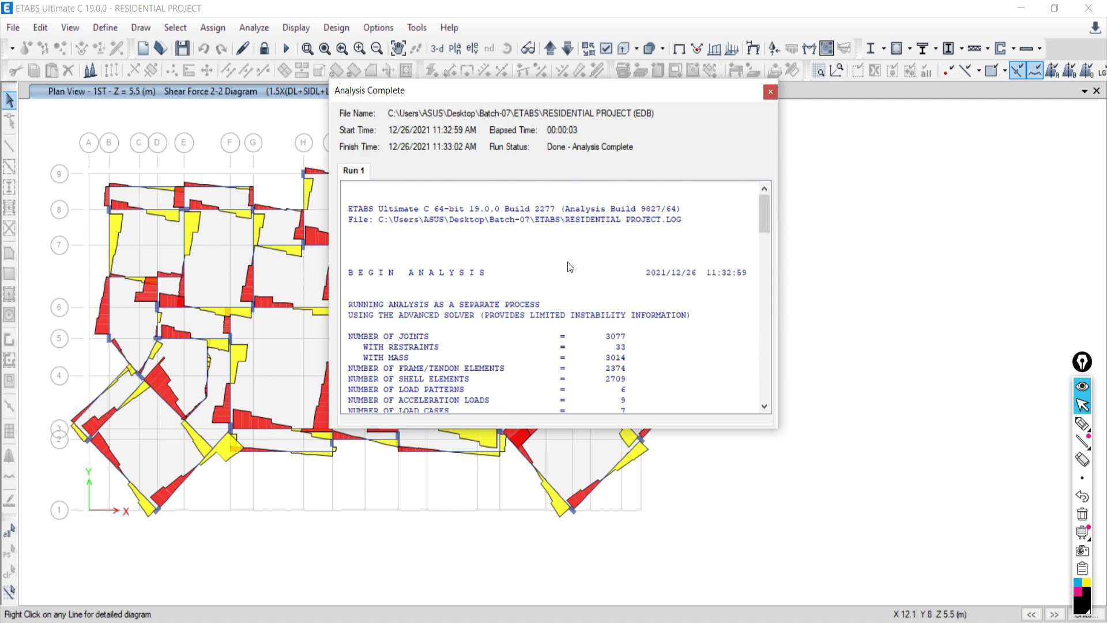
drag(768, 203, 758, 346)
click(770, 91)
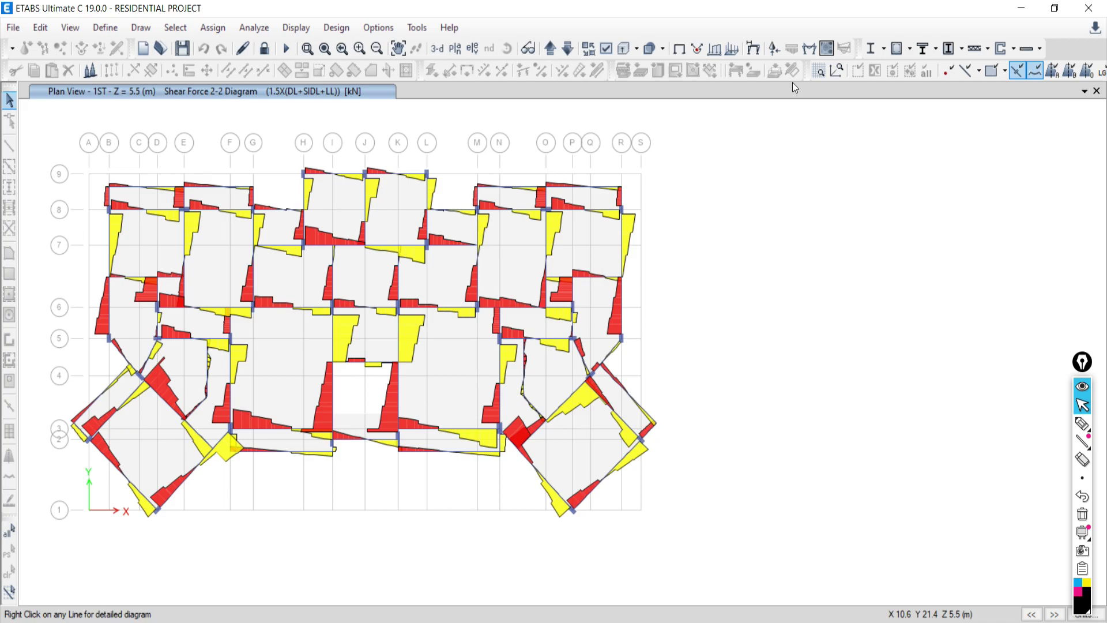
- Run the concrete frame design and display the longitudinal reinforcing on the 1ST storey plan
click(896, 50)
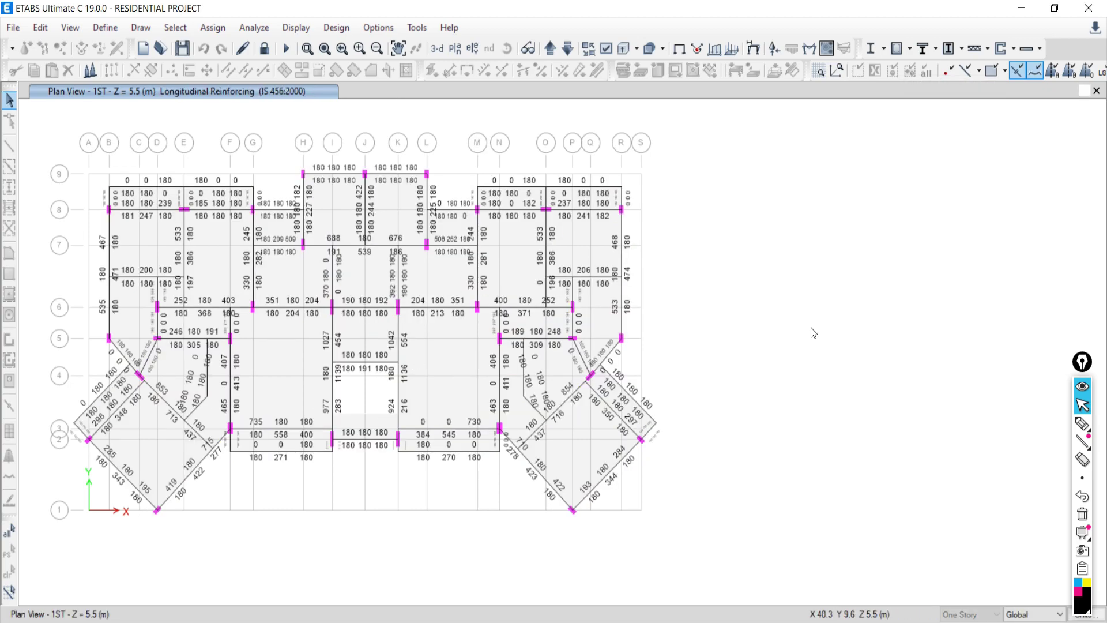
middle_drag(437, 299, 581, 313)
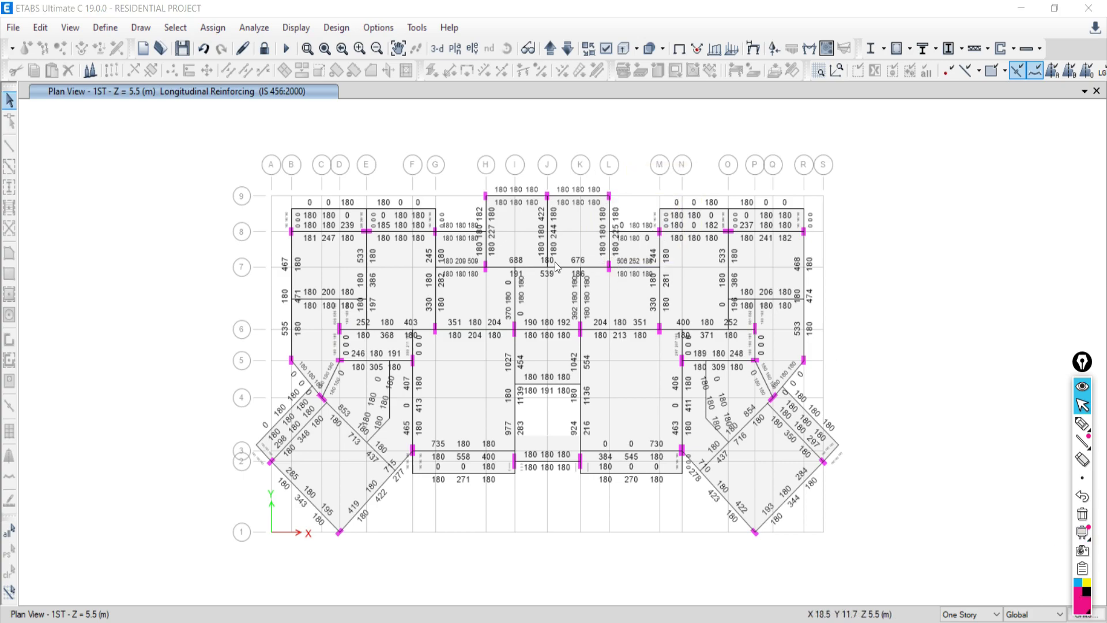
- Shade the column at grid L-7 with the screen pen and lead a line from it to a circled number 1
click(1086, 428)
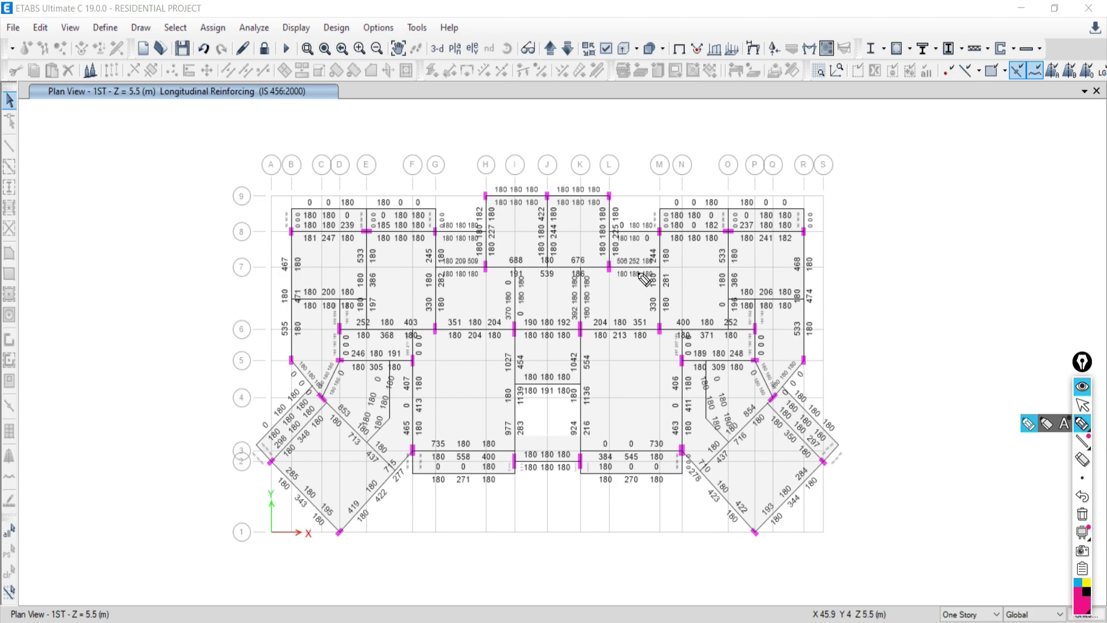
mouse_move(618, 277)
mouse_down()
mouse_move(613, 267)
mouse_move(606, 279)
mouse_move(617, 222)
mouse_move(672, 101)
mouse_move(663, 120)
mouse_up()
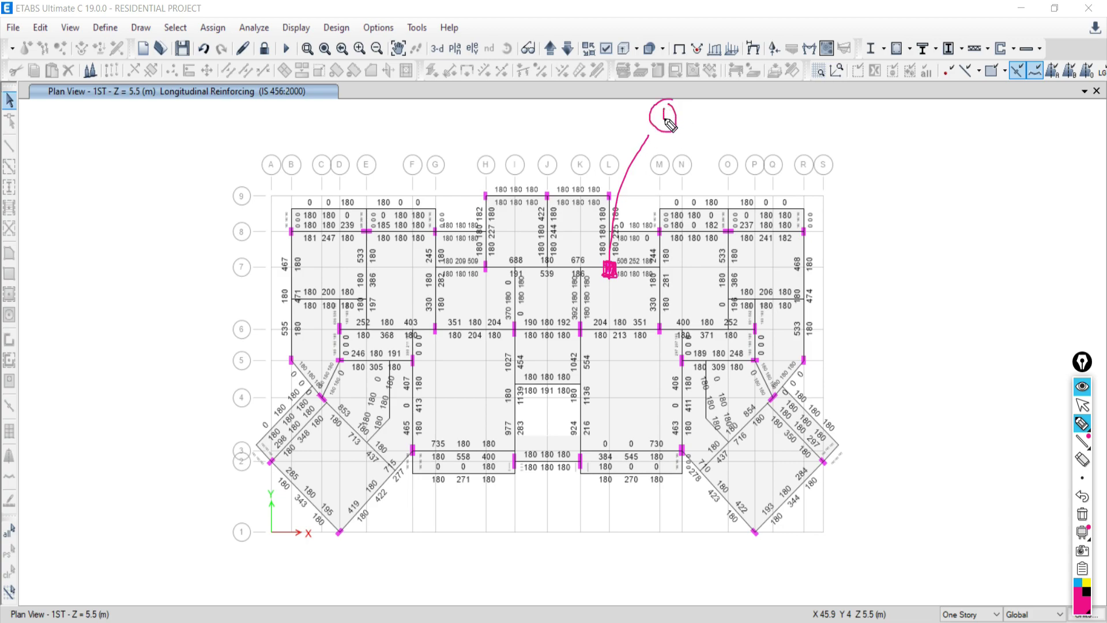
click(1083, 405)
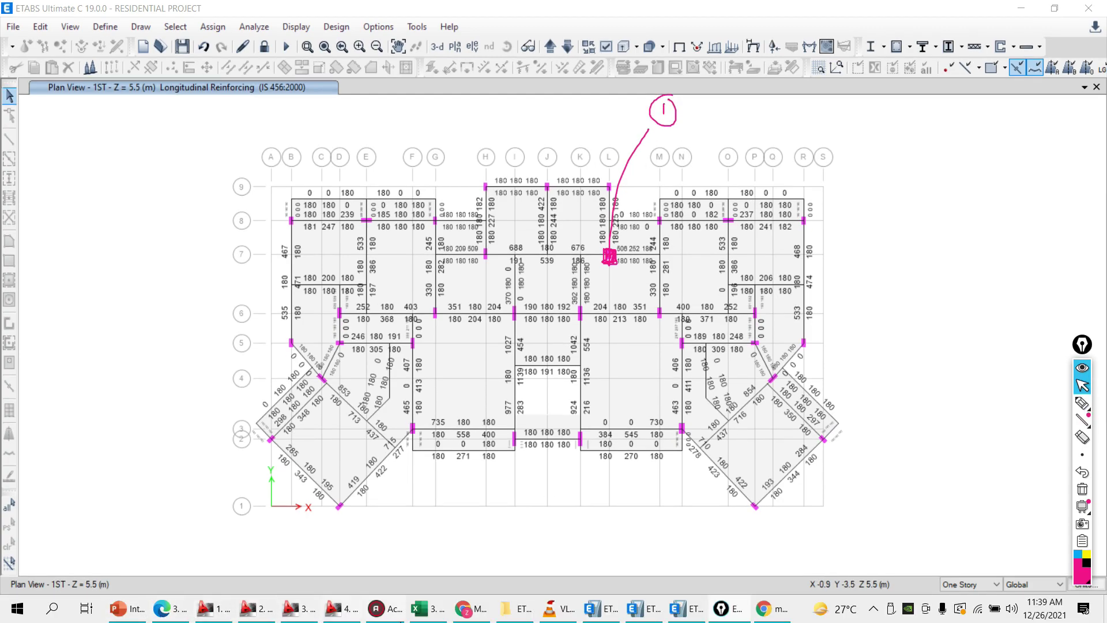
- Check the Google Meet call window and return to the ETABS reinforcement plan
click(465, 610)
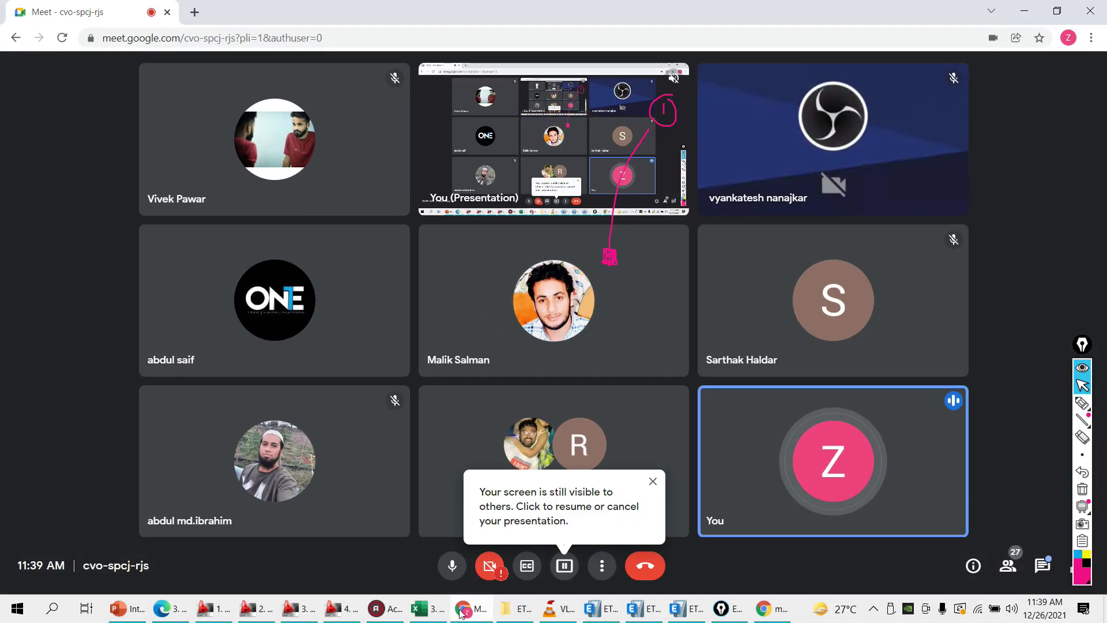
mouse_move(460, 614)
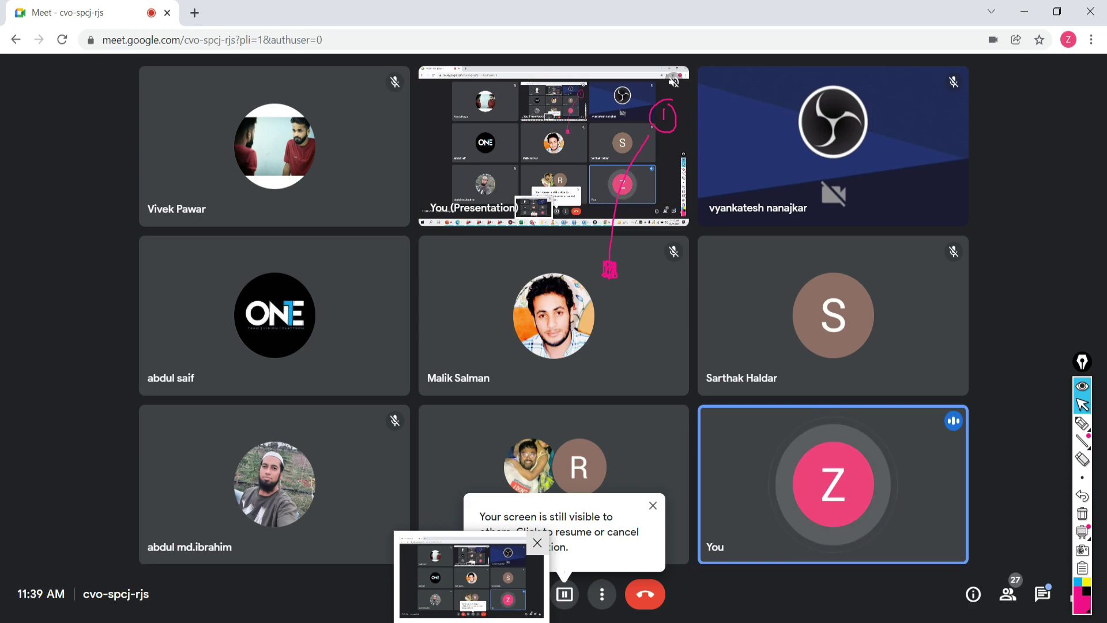
key(alt+Tab)
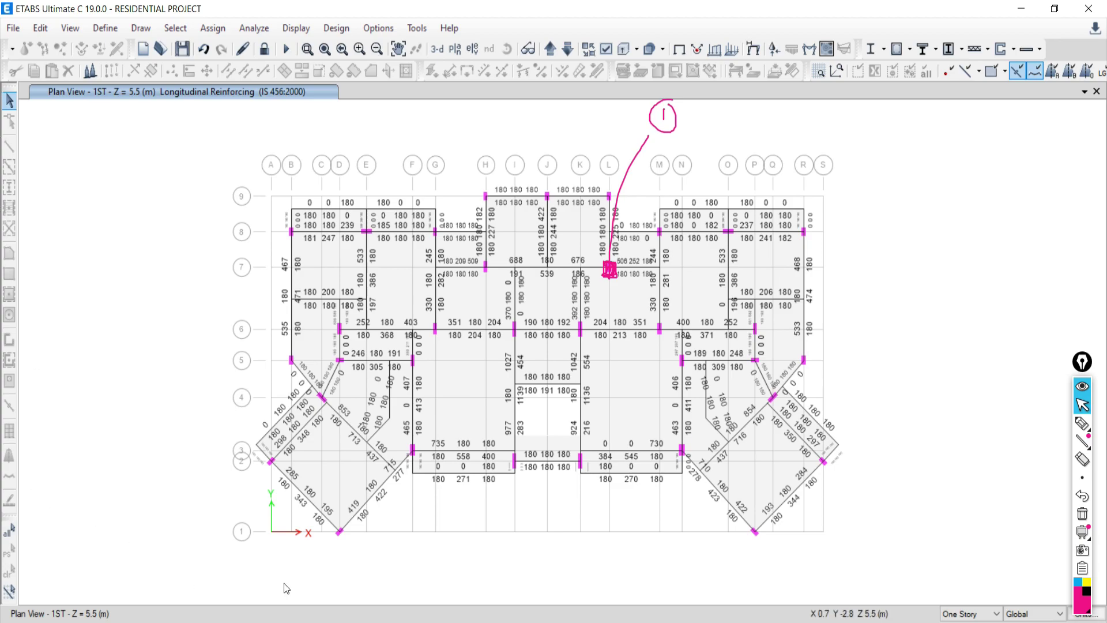
mouse_move(472, 622)
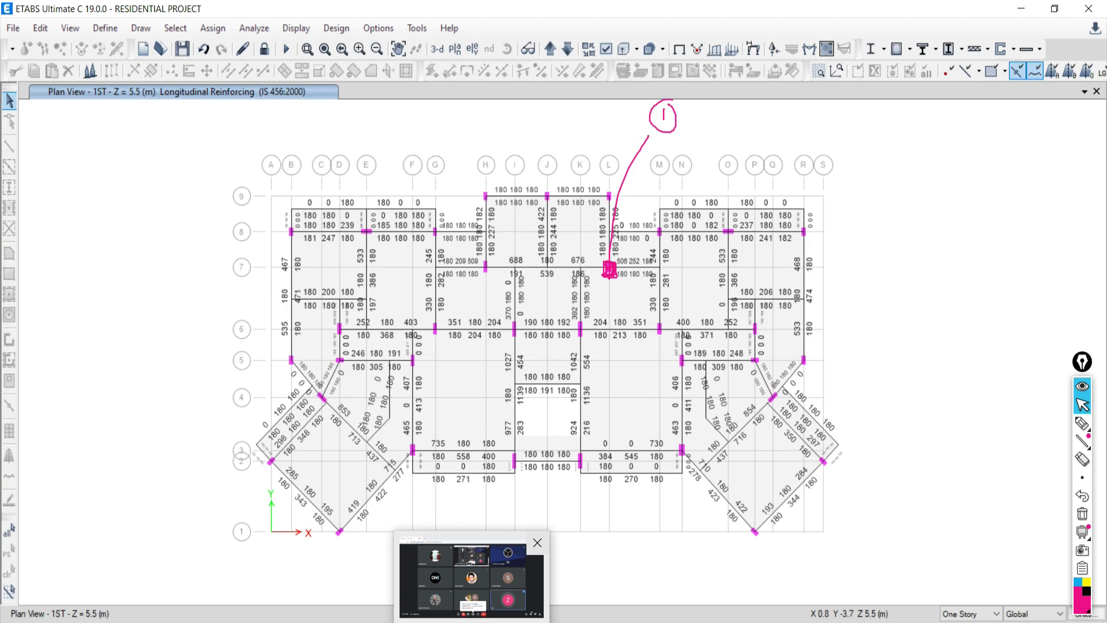
- Circle one 180 reinforcement value with the screen pen on each of four beams along the plan's upper gridlines
scroll(413, 212, up, 2)
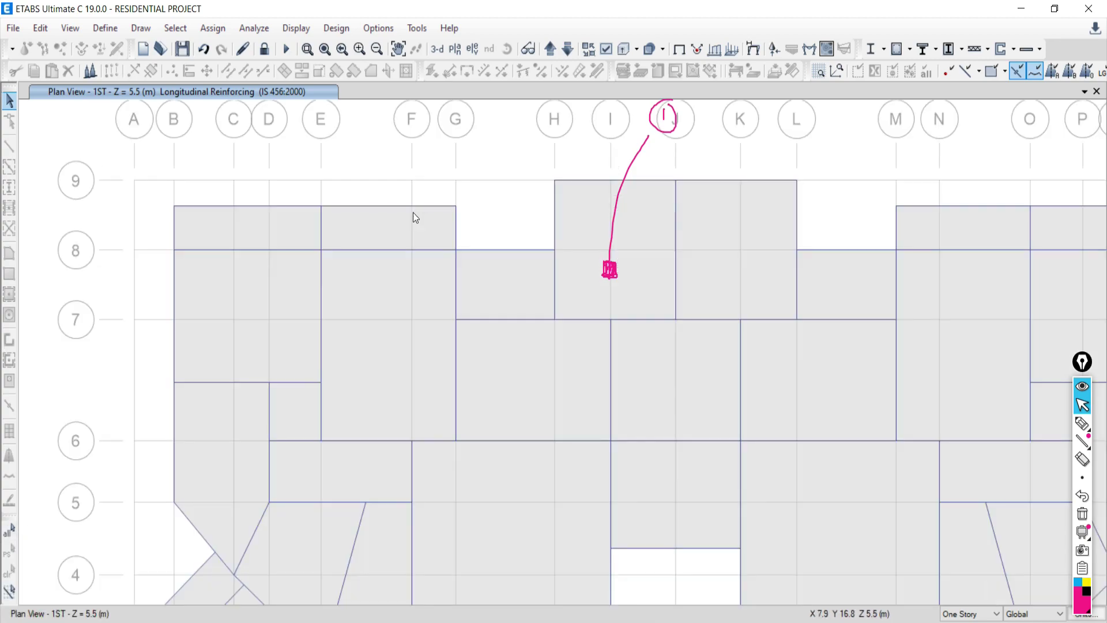
scroll(413, 213, up, 1)
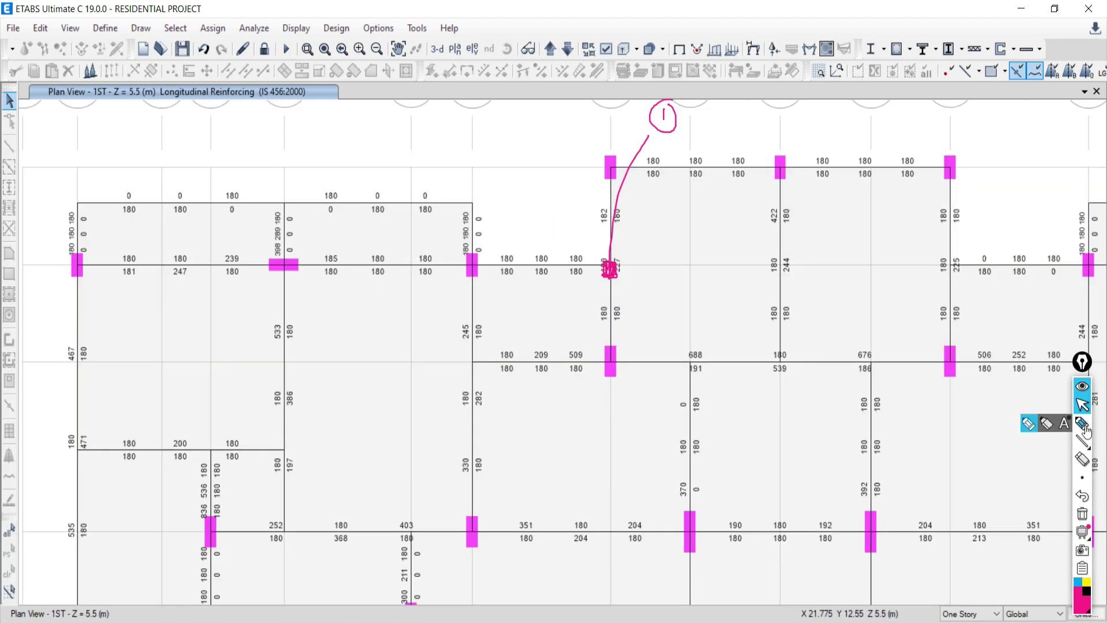
click(1084, 427)
mouse_move(389, 244)
mouse_down()
mouse_move(365, 270)
mouse_move(394, 249)
mouse_up()
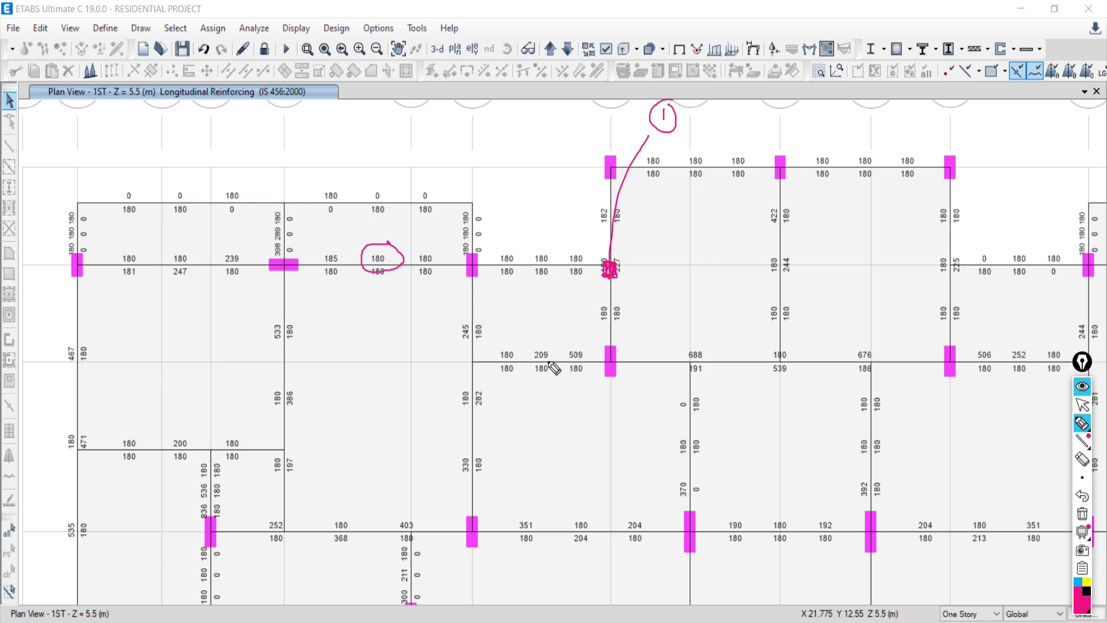
mouse_move(532, 364)
mouse_down()
mouse_move(555, 376)
mouse_move(533, 363)
mouse_up()
mouse_move(831, 153)
mouse_down()
mouse_move(822, 173)
mouse_move(846, 155)
mouse_up()
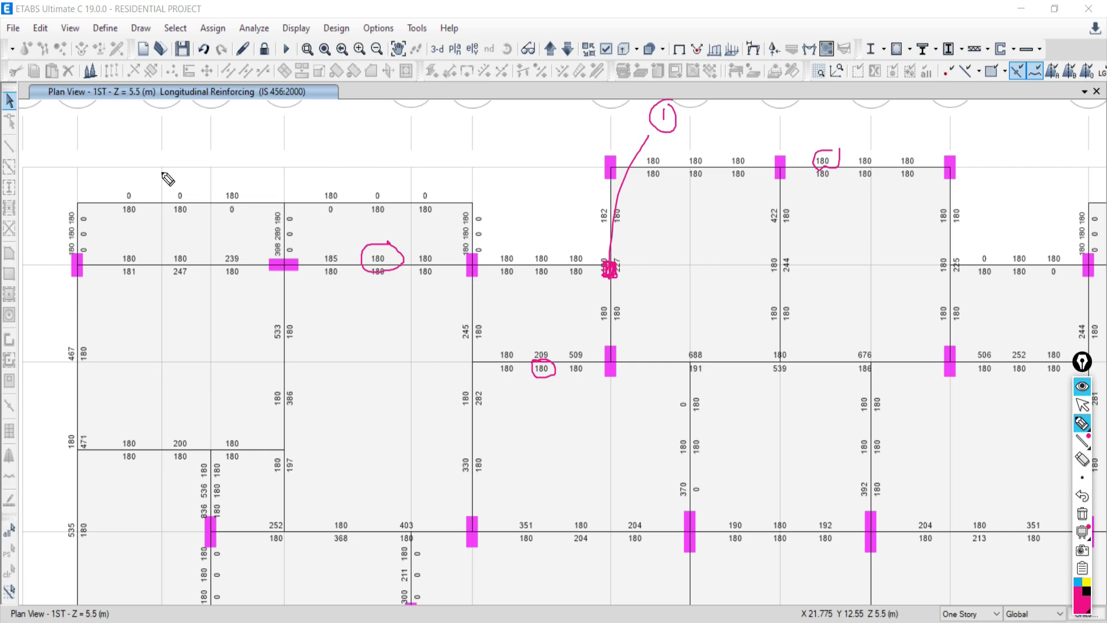
mouse_move(395, 197)
mouse_down()
mouse_move(368, 211)
mouse_move(389, 218)
mouse_move(395, 198)
mouse_up()
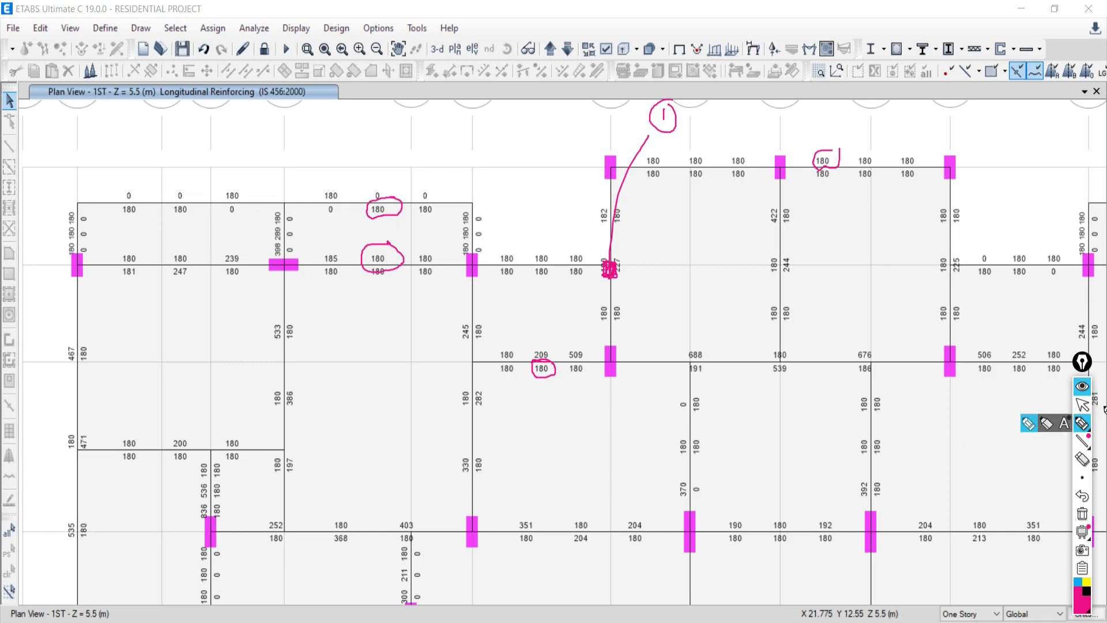
click(1082, 405)
mouse_move(346, 534)
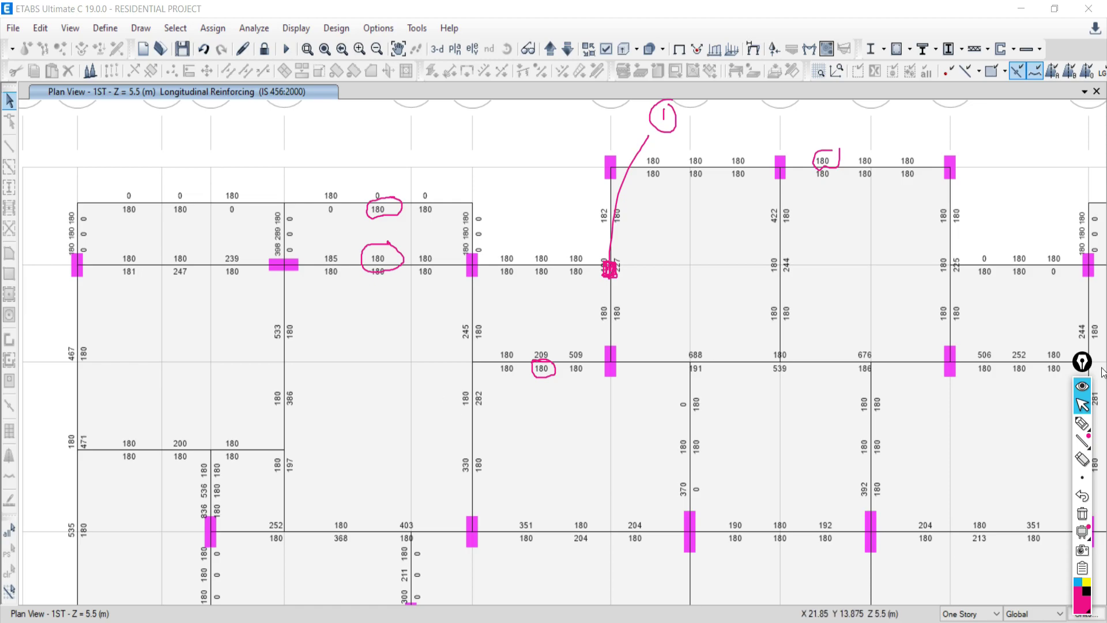
- Switch to the PowerPoint slide with the minimum tension reinforcement clause and start the slide show from it
key(alt+Tab)
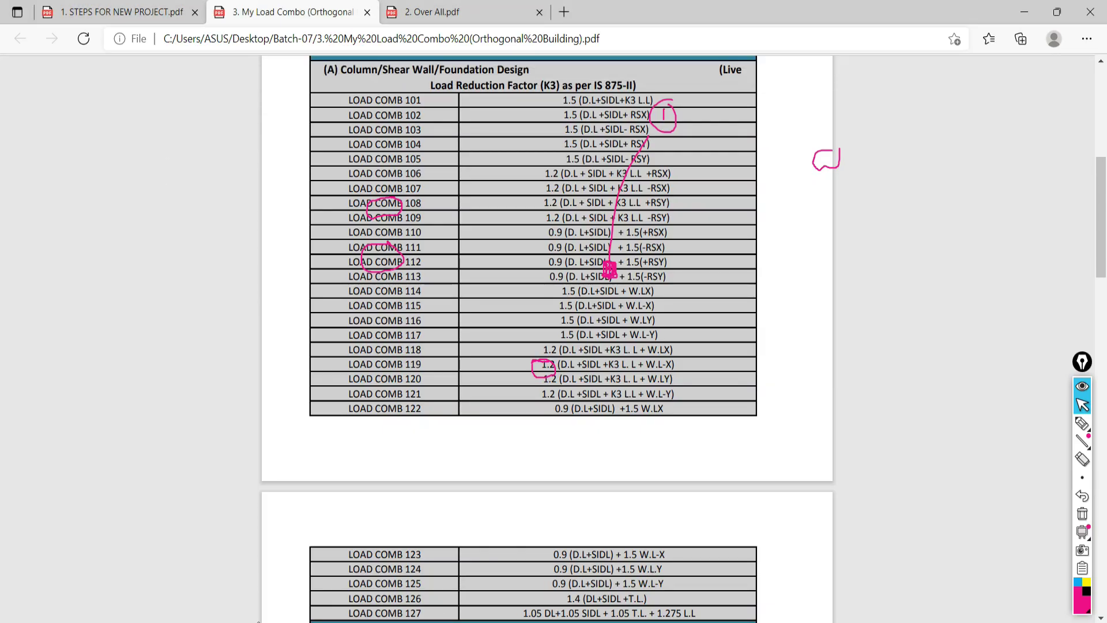
key(alt+Tab)
click(76, 571)
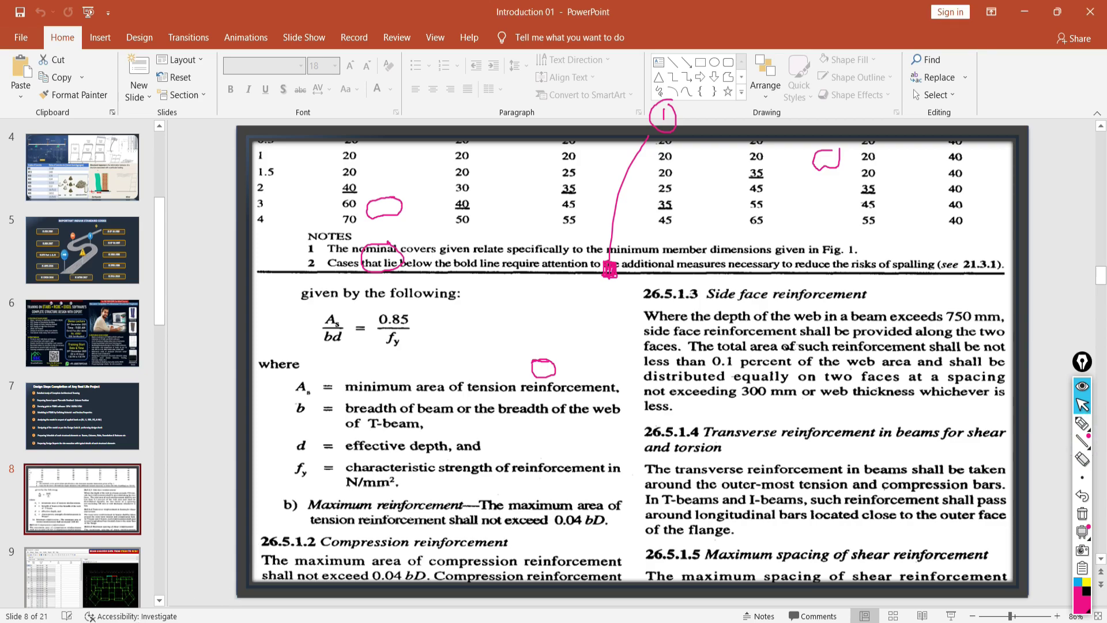
key(alt+Tab)
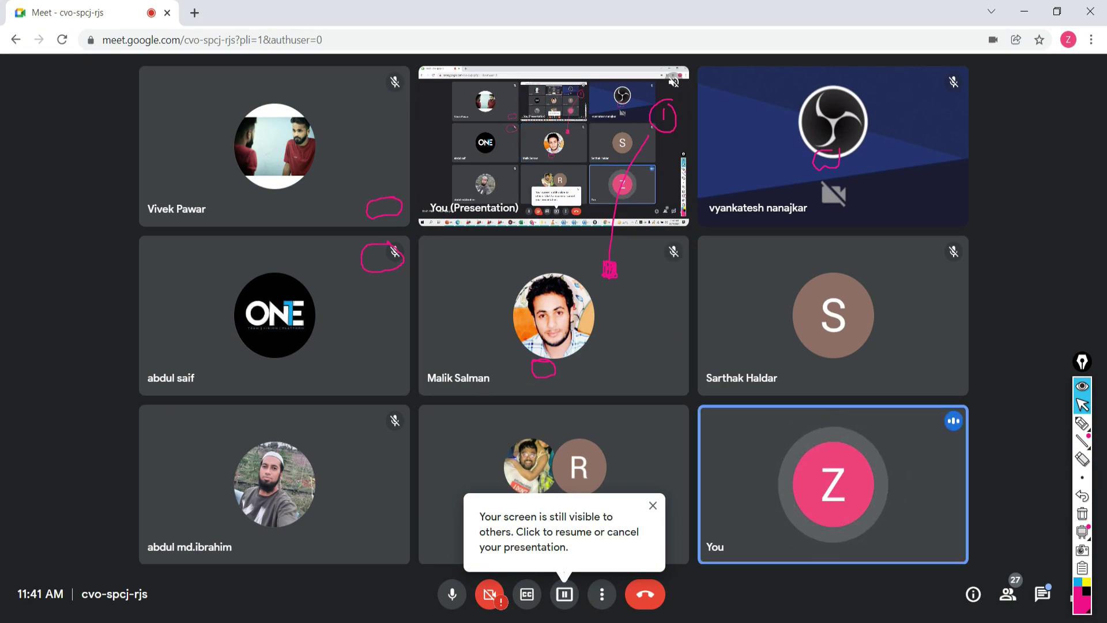
key(alt+Tab)
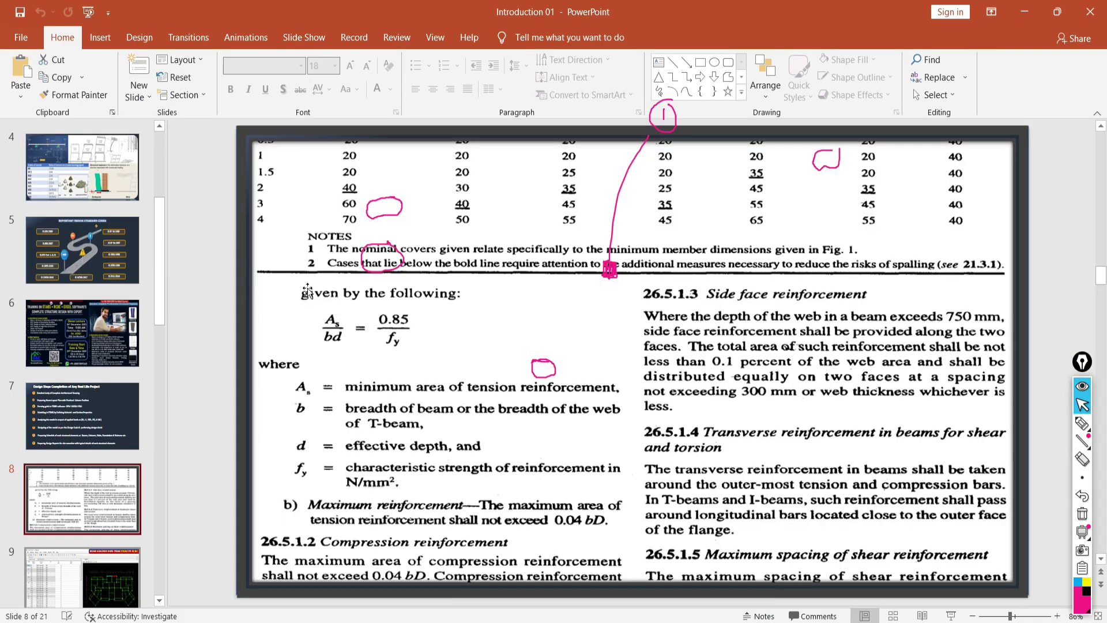
click(951, 616)
- Handwrite the formula As = 0.85 × b × d over fy beside the printed clause and clear all pen marks
click(1083, 424)
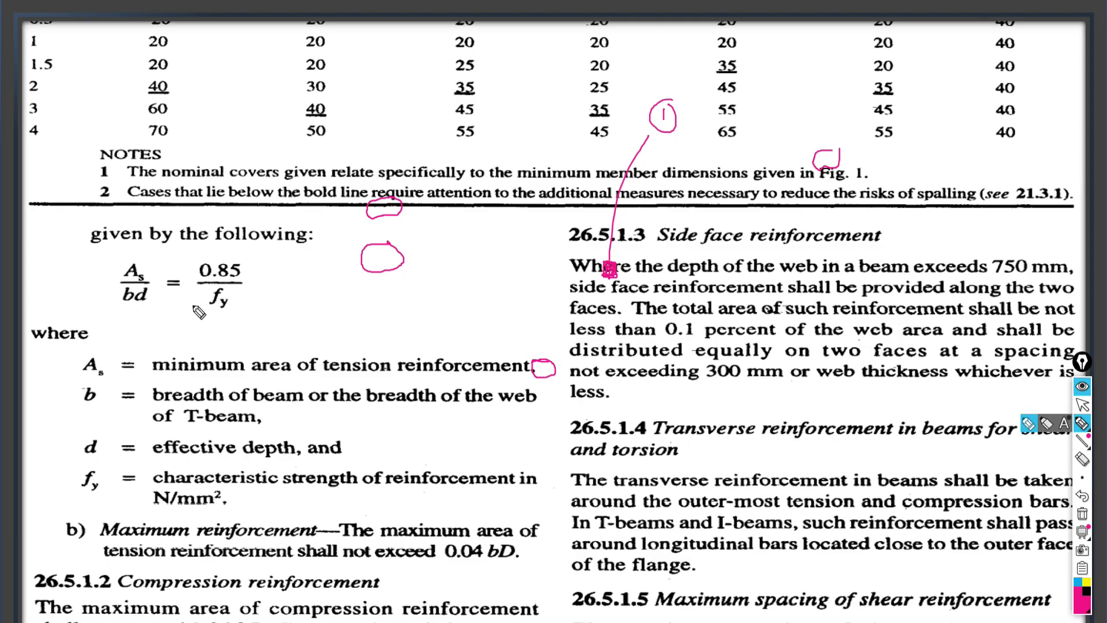
click(285, 292)
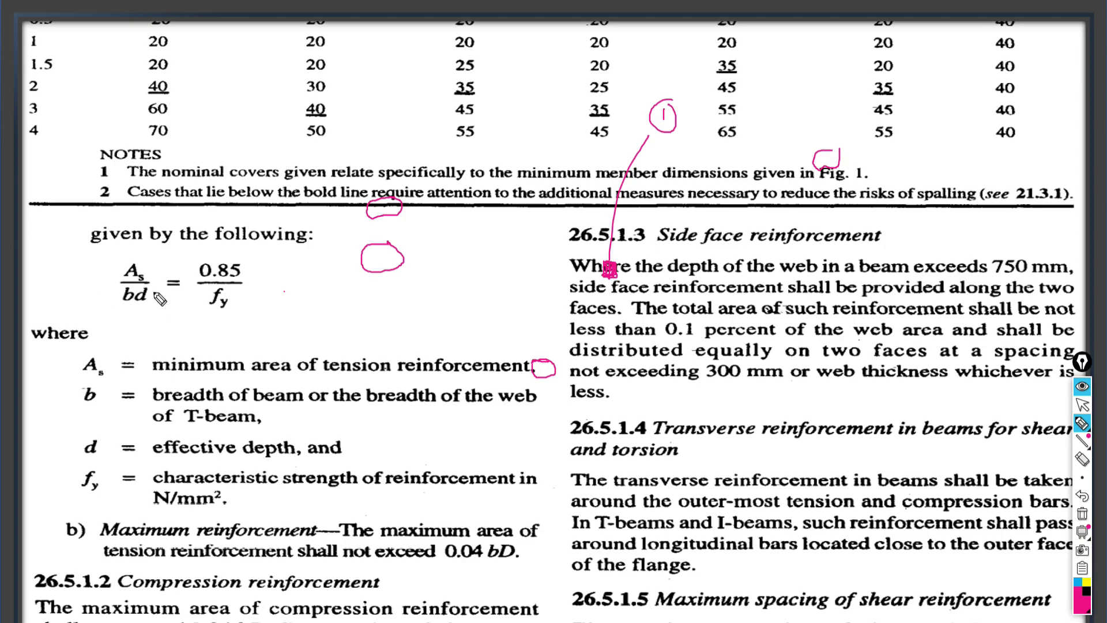
mouse_move(291, 322)
mouse_down()
mouse_move(296, 303)
mouse_move(300, 323)
mouse_move(315, 327)
mouse_move(305, 329)
mouse_move(426, 267)
mouse_move(436, 282)
mouse_move(457, 278)
mouse_up()
click(414, 284)
mouse_move(476, 257)
mouse_down()
mouse_move(477, 276)
mouse_move(510, 276)
mouse_up()
mouse_move(510, 264)
mouse_down()
mouse_move(501, 276)
mouse_move(518, 277)
mouse_up()
drag(524, 249, 525, 278)
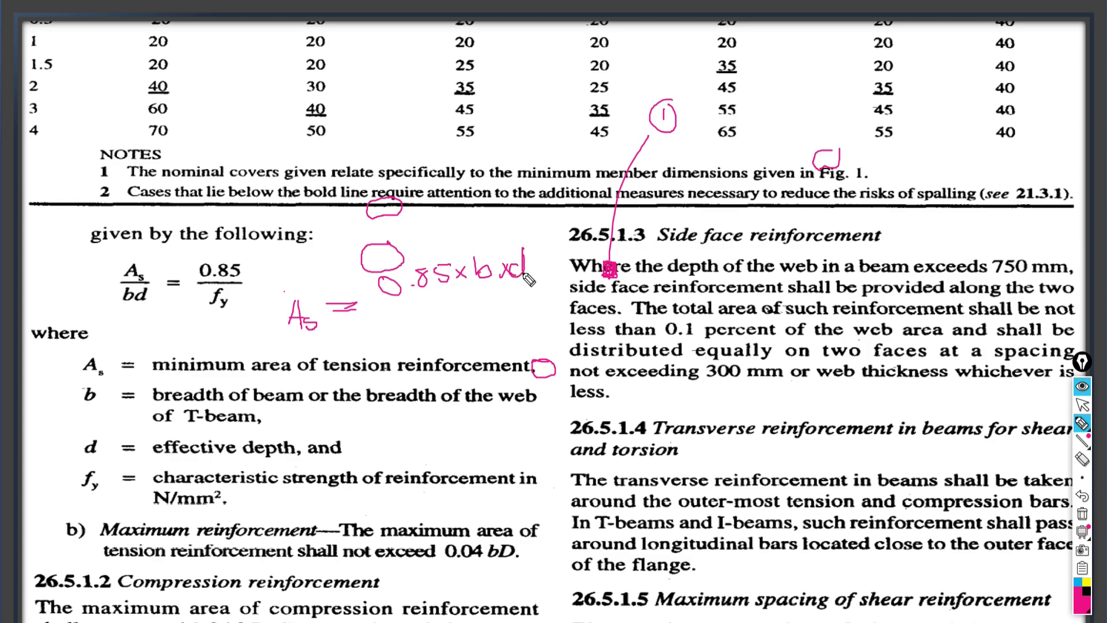
drag(393, 309, 554, 306)
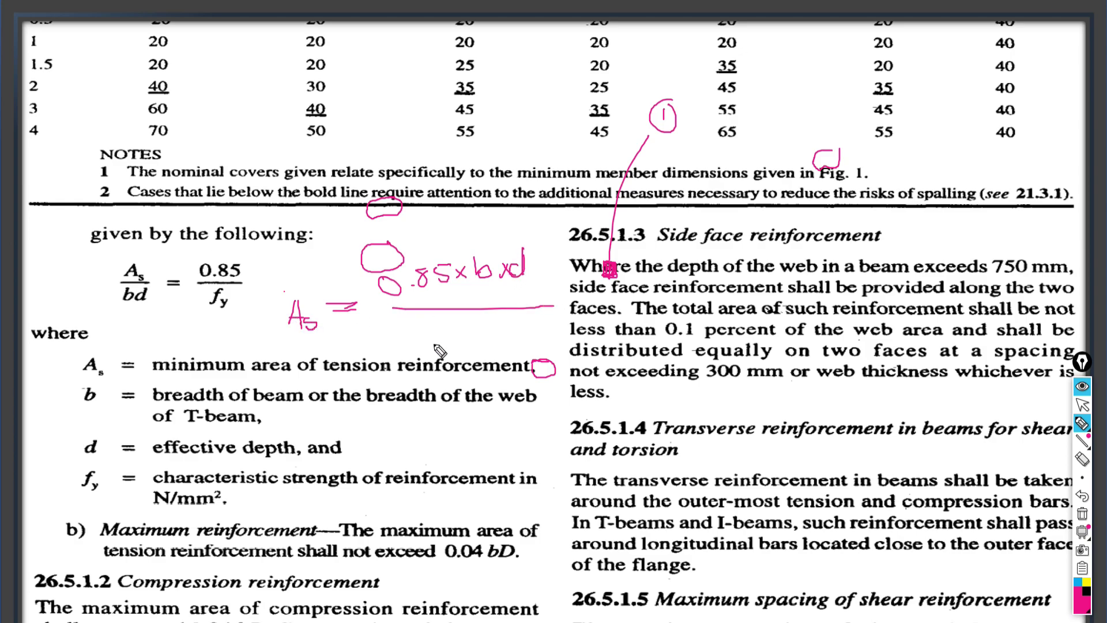
drag(460, 319, 443, 353)
mouse_move(440, 339)
mouse_down()
mouse_move(470, 348)
mouse_move(464, 364)
mouse_up()
click(1083, 515)
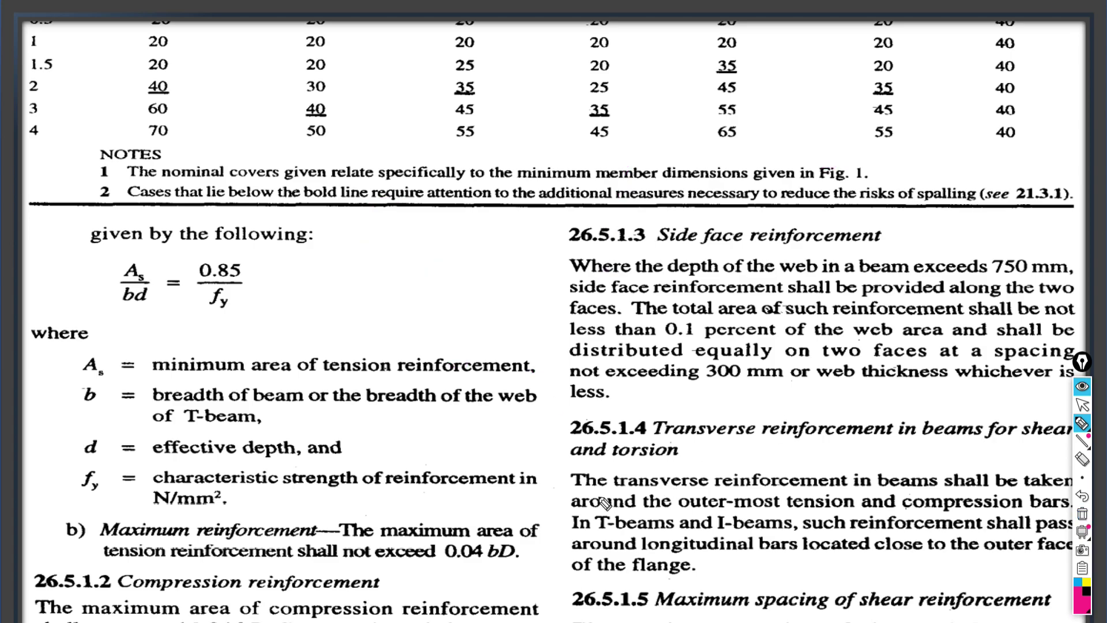
- End the slide show and switch back to the ETABS longitudinal reinforcing plan
click(1083, 410)
key(Escape)
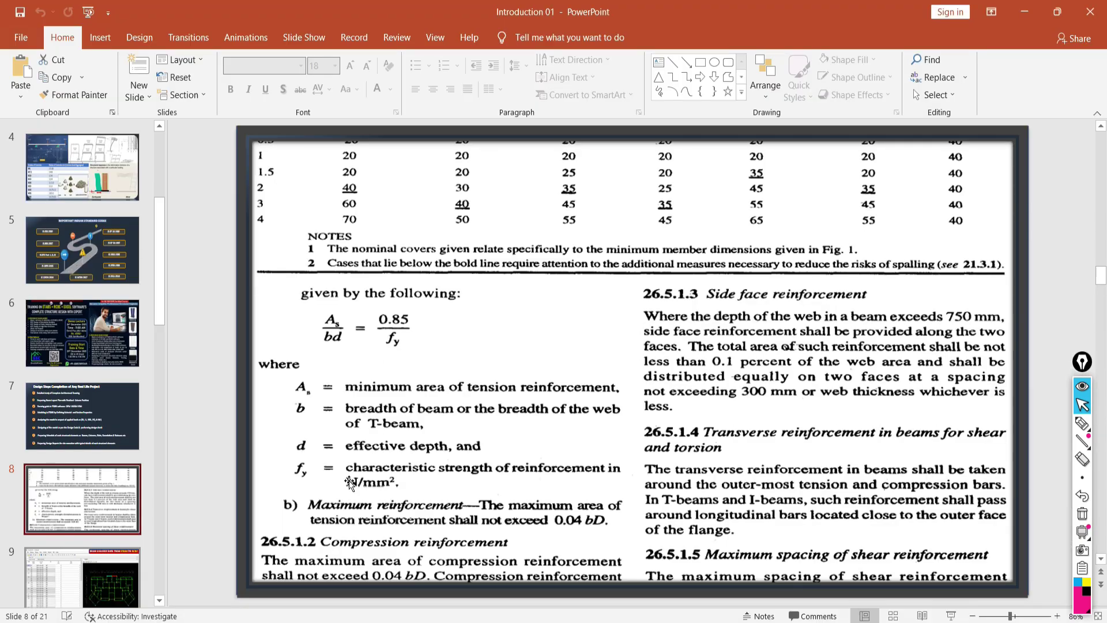
key(alt+Tab)
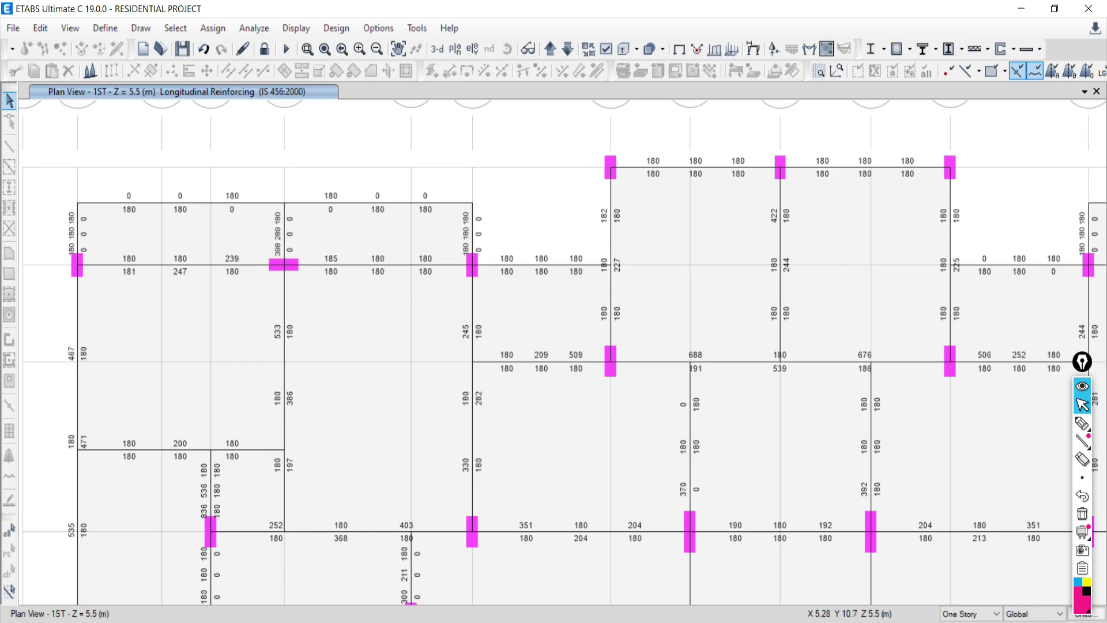
- Handwrite "Ast = 0.85 × 230 ×" with the screen pen above the plan
click(1082, 424)
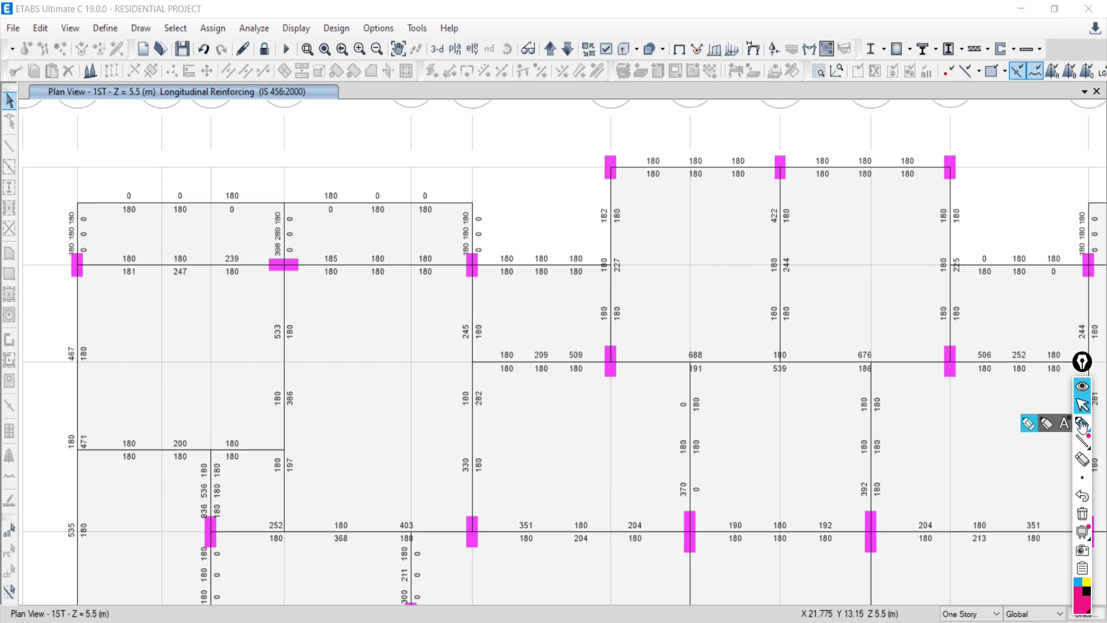
mouse_move(345, 114)
mouse_down()
mouse_move(346, 141)
mouse_move(353, 135)
mouse_up()
drag(361, 129, 416, 132)
mouse_move(398, 137)
mouse_down()
mouse_move(493, 118)
mouse_move(525, 122)
mouse_move(519, 132)
mouse_move(544, 116)
mouse_move(551, 133)
mouse_move(592, 151)
mouse_move(632, 123)
mouse_move(657, 135)
mouse_up()
mouse_move(670, 122)
mouse_down()
mouse_move(684, 139)
mouse_move(669, 139)
mouse_up()
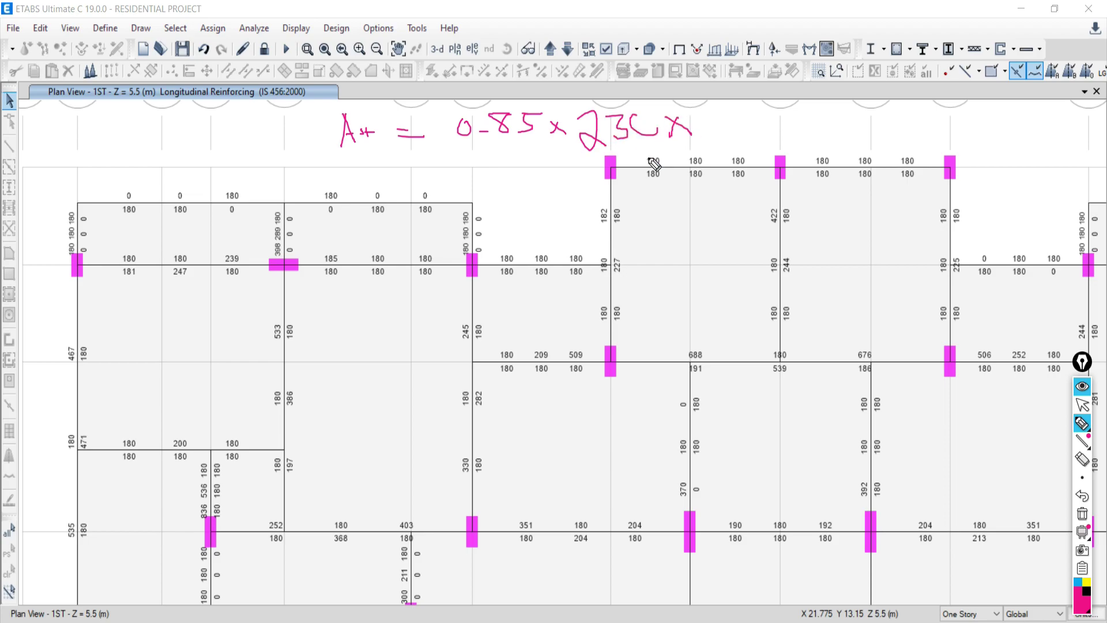
- Open the design information of the upper beam between grids E and F and handwrite 40 and an underlined 460 in the window
click(1083, 405)
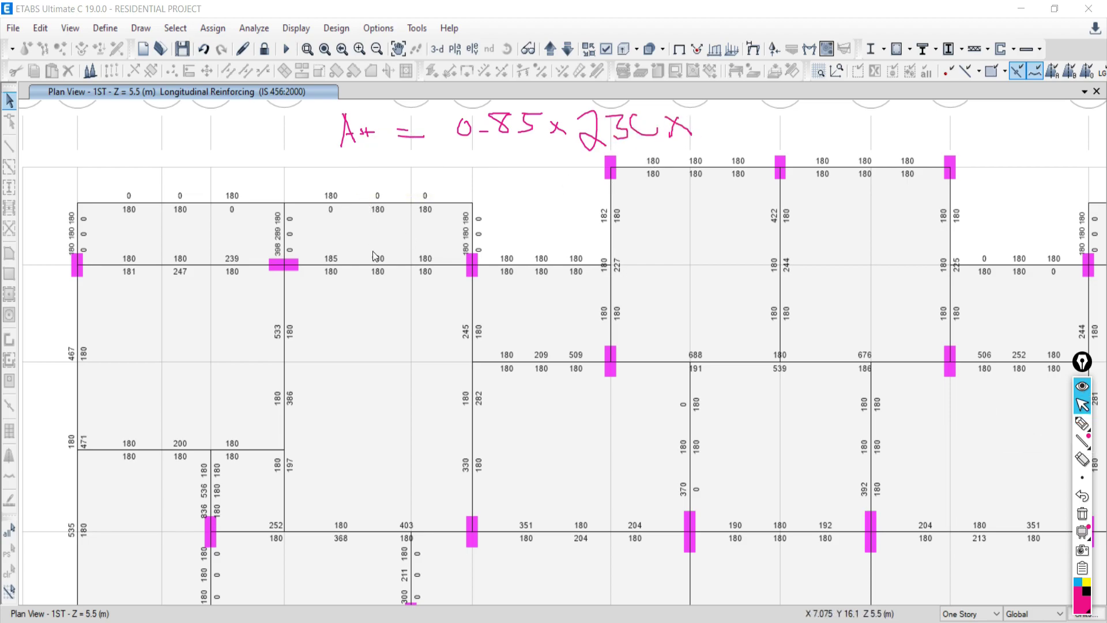
right_click(368, 206)
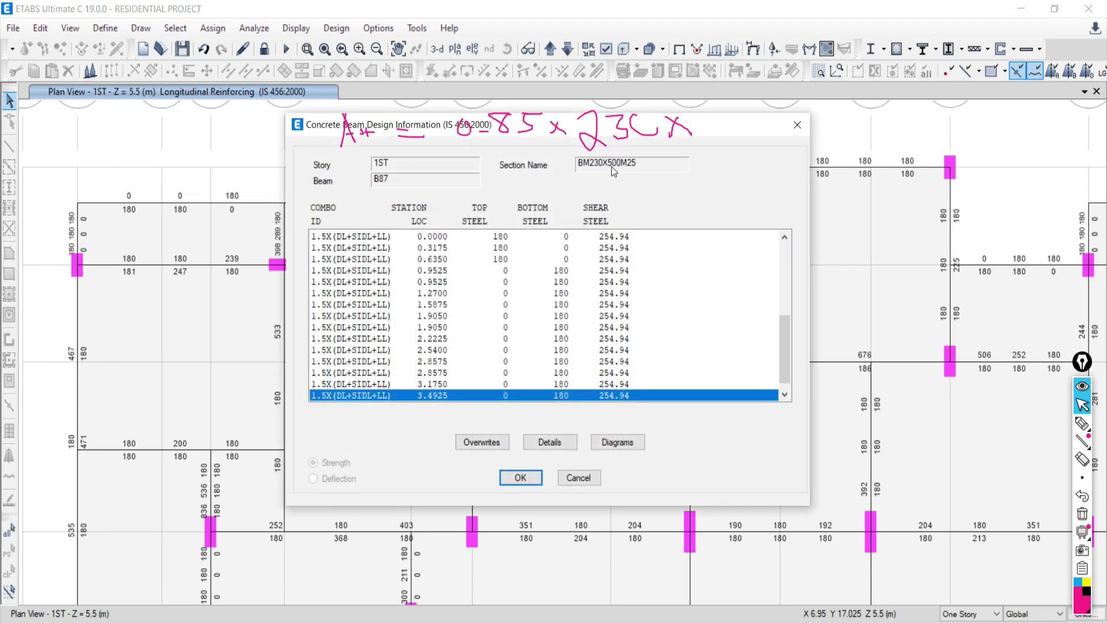
click(1083, 424)
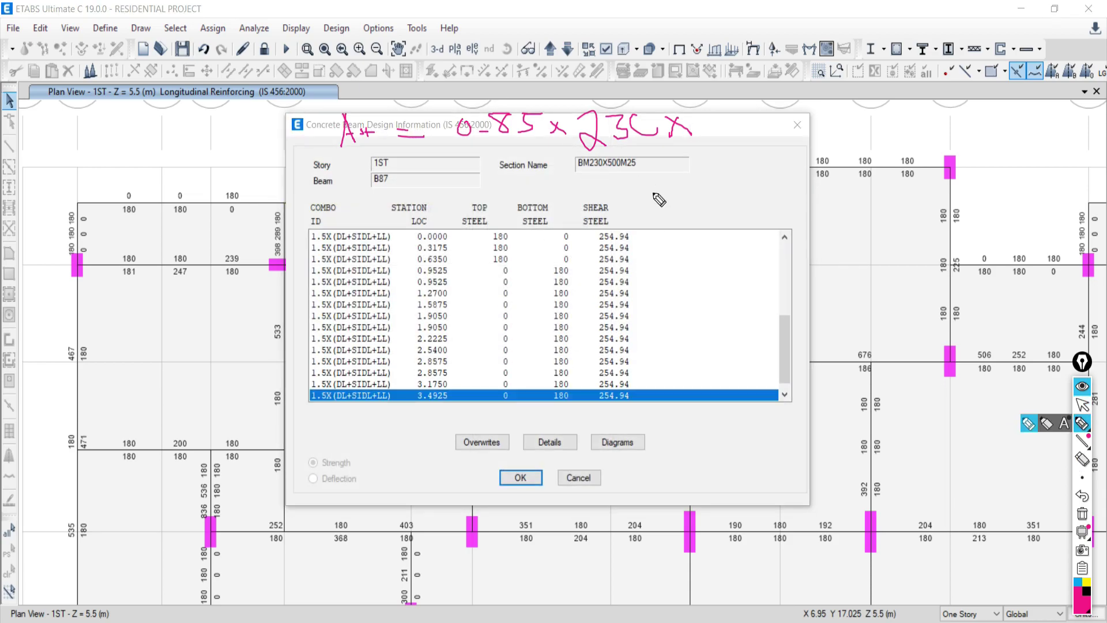
mouse_move(662, 183)
mouse_down()
mouse_move(666, 203)
mouse_move(674, 186)
mouse_up()
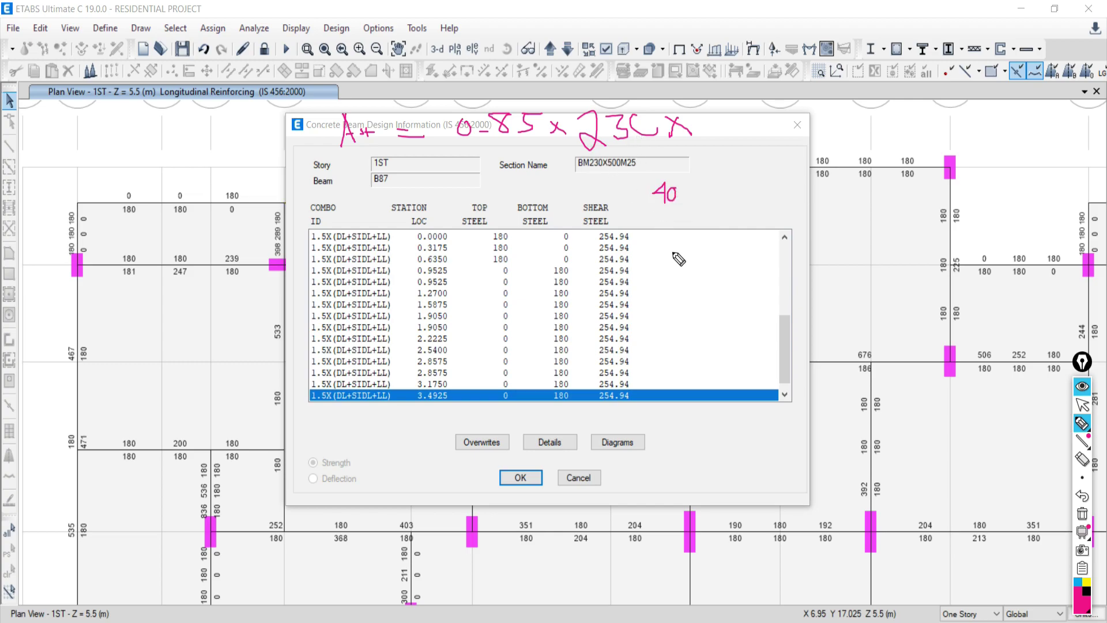
mouse_move(690, 252)
mouse_down()
mouse_move(658, 254)
mouse_move(674, 238)
mouse_up()
mouse_move(676, 238)
mouse_down()
mouse_move(676, 268)
mouse_move(699, 253)
mouse_up()
drag(728, 243, 728, 242)
mouse_move(665, 279)
mouse_down()
mouse_move(729, 276)
mouse_move(718, 290)
mouse_up()
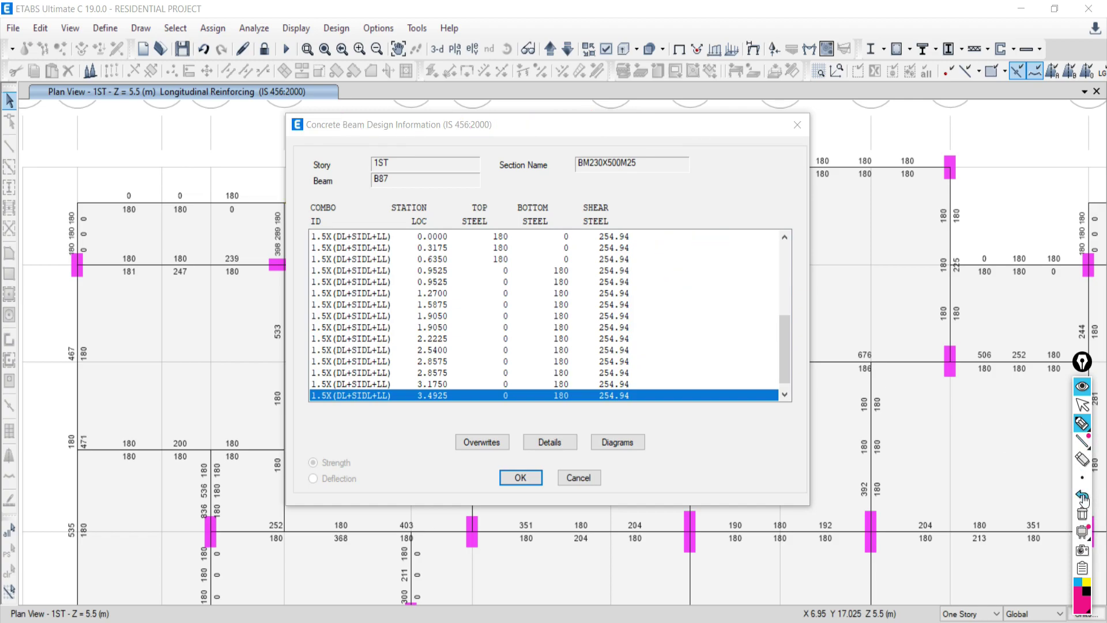
- Complete the handwritten Ast formula with 460, a fraction line and 500 as the denominator
mouse_move(718, 106)
mouse_down()
mouse_move(744, 125)
mouse_move(718, 141)
mouse_up()
mouse_move(759, 109)
mouse_down()
mouse_move(740, 125)
mouse_move(783, 110)
mouse_up()
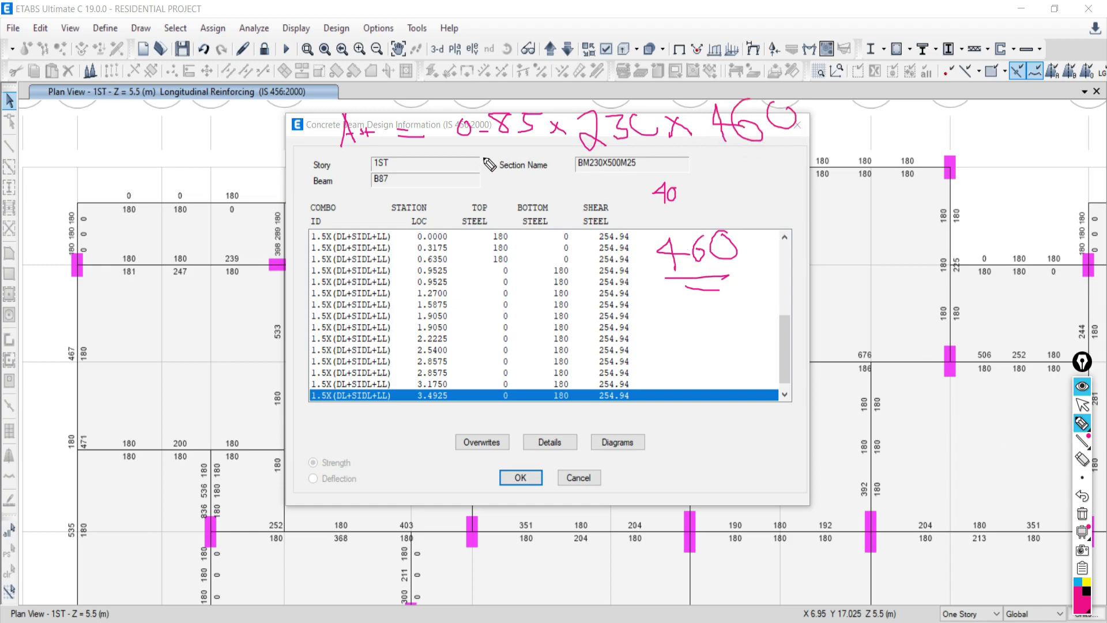
drag(470, 162, 762, 156)
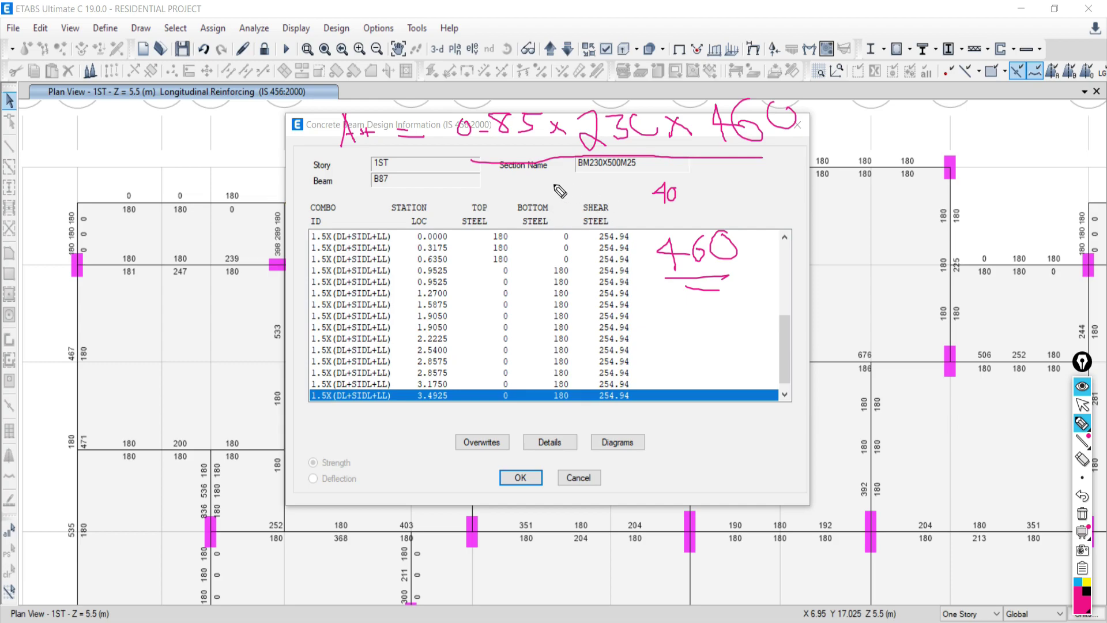
mouse_move(595, 171)
mouse_down()
mouse_move(576, 194)
mouse_move(623, 178)
mouse_move(640, 194)
mouse_move(653, 177)
mouse_up()
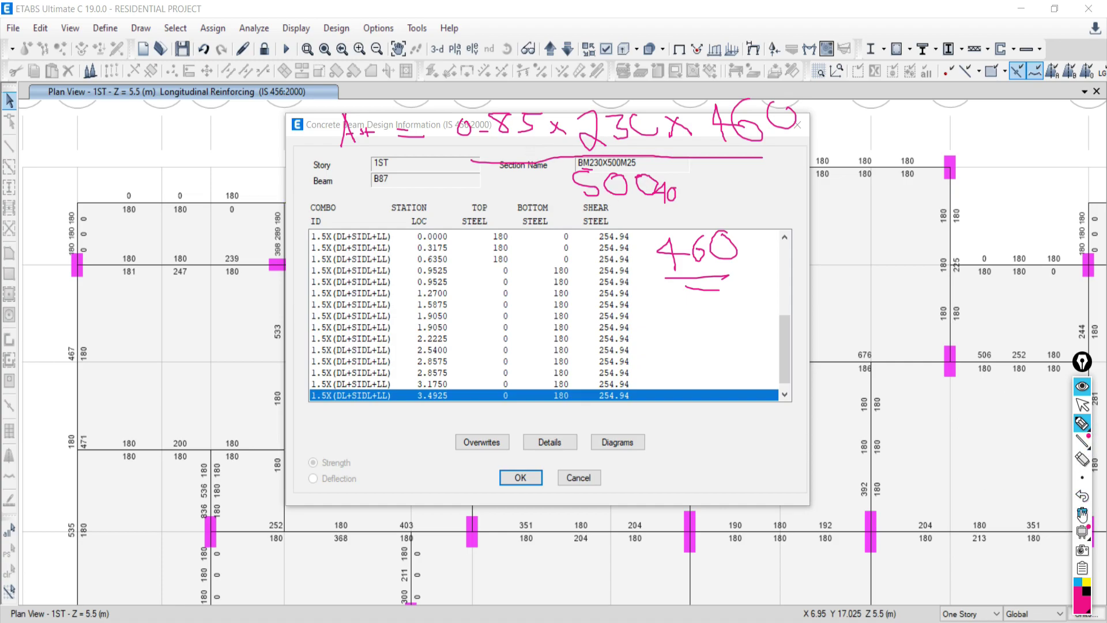
- Erase the handwritten 460 and 40 side notes below the Ast formula
click(1082, 457)
drag(655, 257, 677, 294)
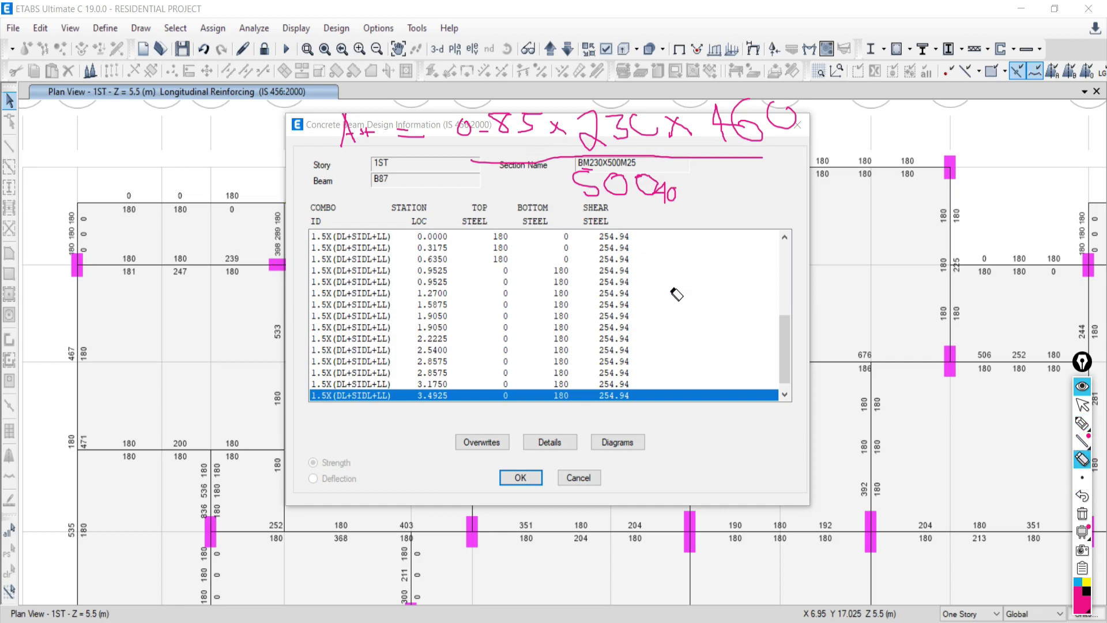
drag(674, 196, 652, 191)
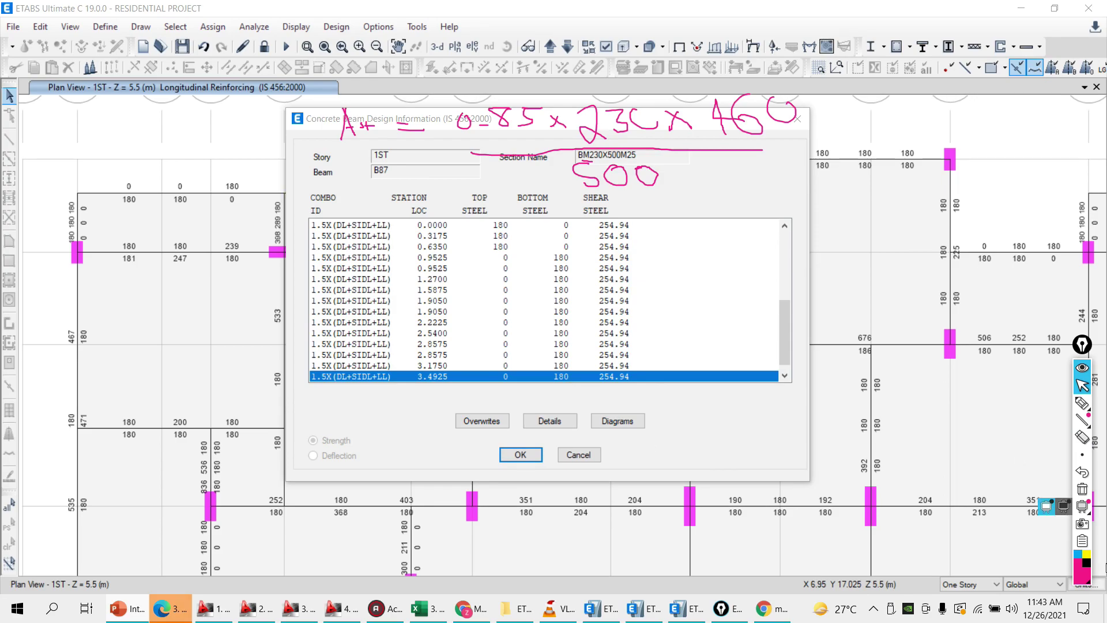
- Handwrite the underlined result 179.8 ≈ 180 beside the formula, and circle and underline the matching 180 midspan bottom steel on the plan
click(1082, 402)
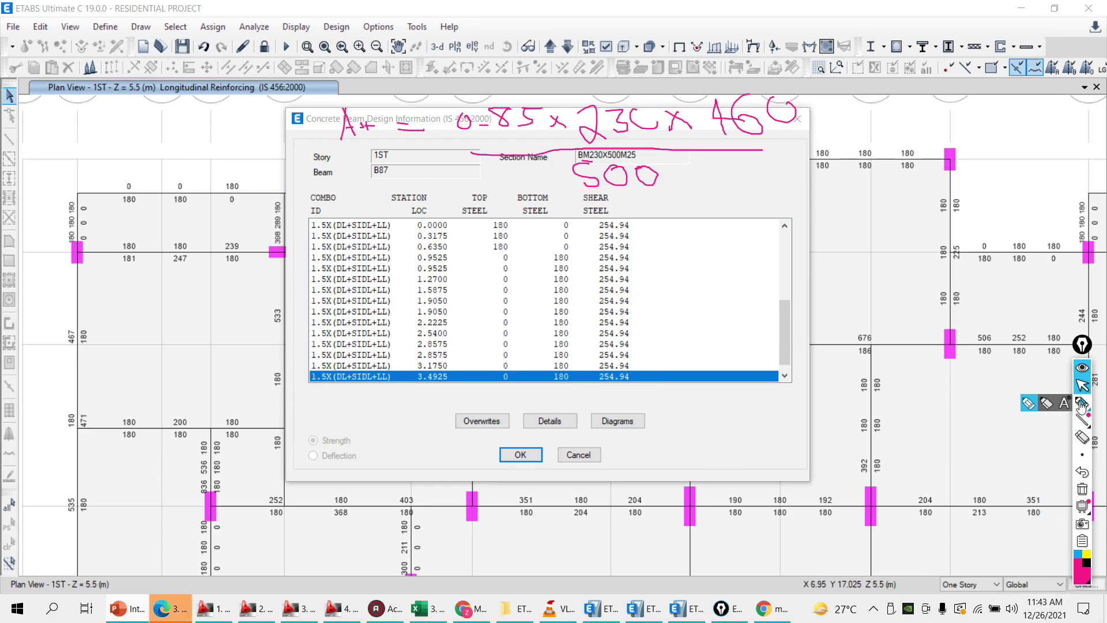
mouse_move(86, 129)
mouse_down()
mouse_move(99, 148)
mouse_move(91, 146)
mouse_move(118, 132)
mouse_move(141, 153)
mouse_up()
click(122, 147)
mouse_move(77, 167)
mouse_down()
mouse_move(148, 158)
mouse_move(189, 137)
mouse_move(155, 116)
mouse_move(199, 140)
mouse_move(236, 116)
mouse_up()
mouse_move(181, 150)
mouse_down()
mouse_move(249, 144)
mouse_move(237, 157)
mouse_up()
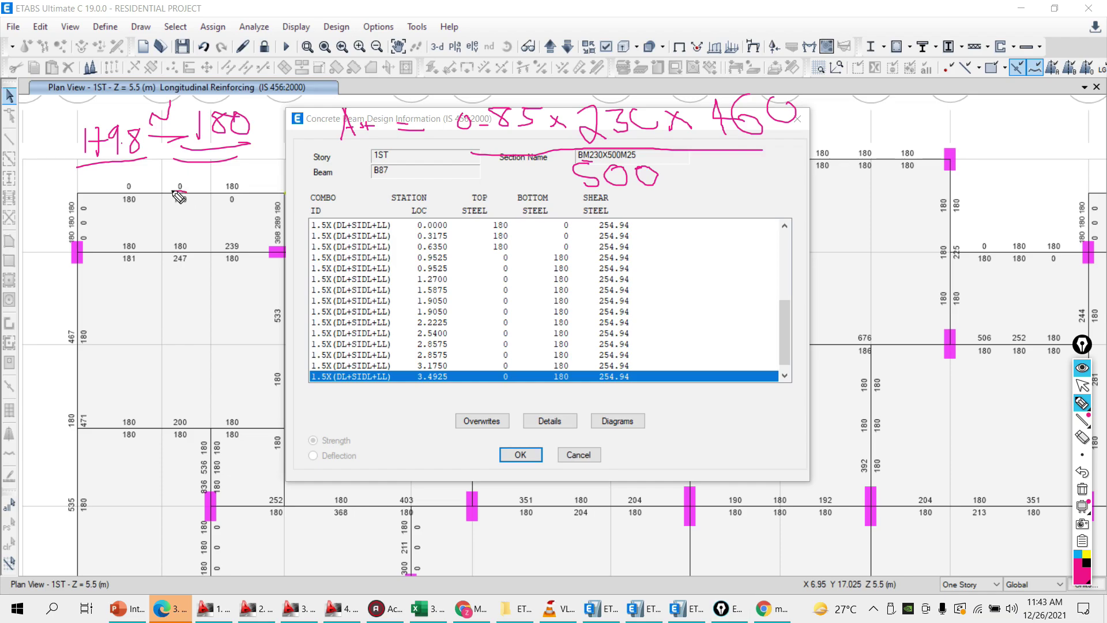
drag(174, 192, 169, 200)
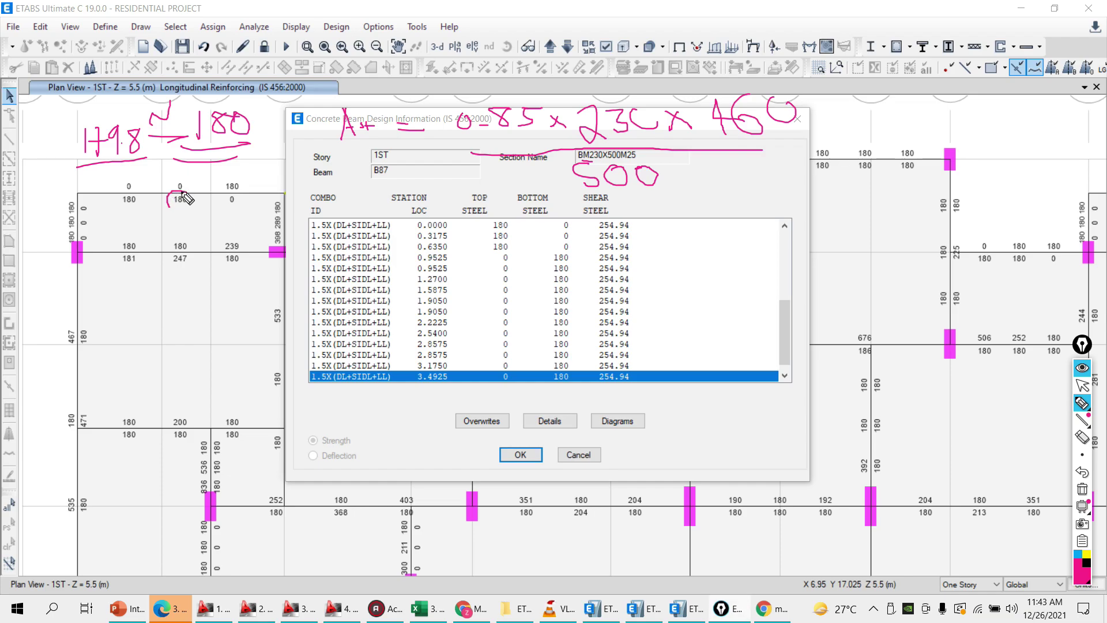
drag(201, 207, 168, 203)
drag(162, 217, 202, 203)
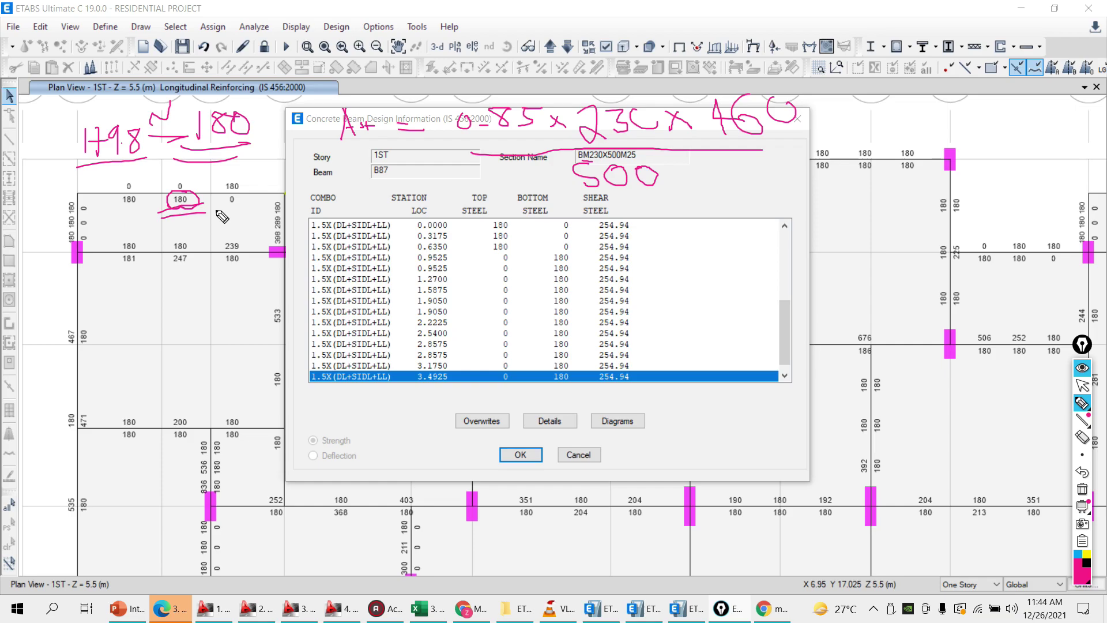
- Clear all pen marks and close the beam design information without changes
click(1083, 490)
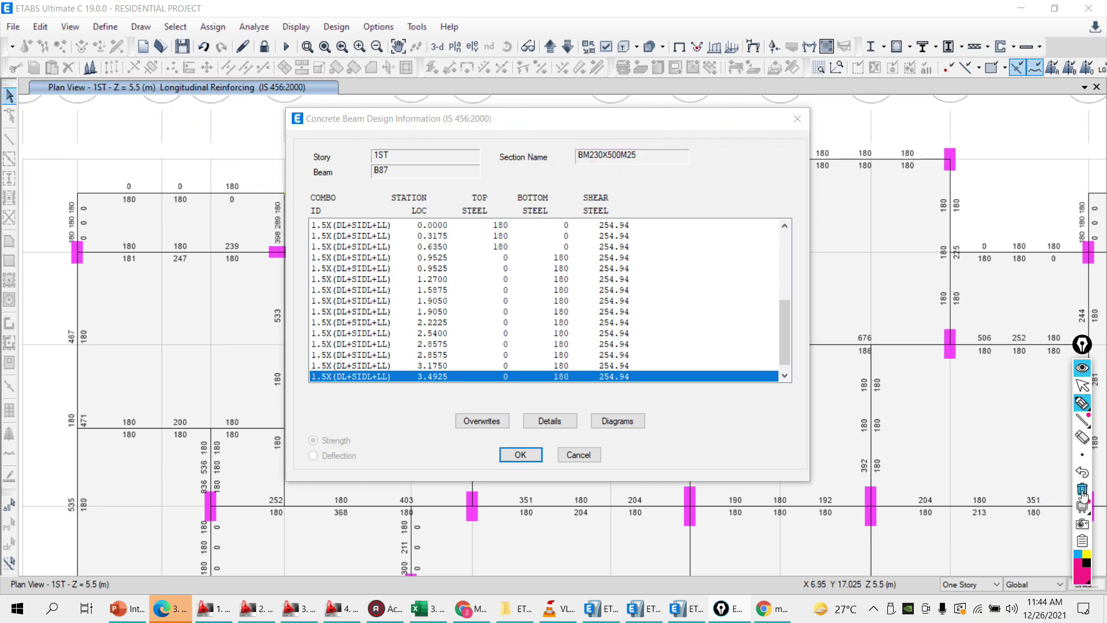
click(1081, 438)
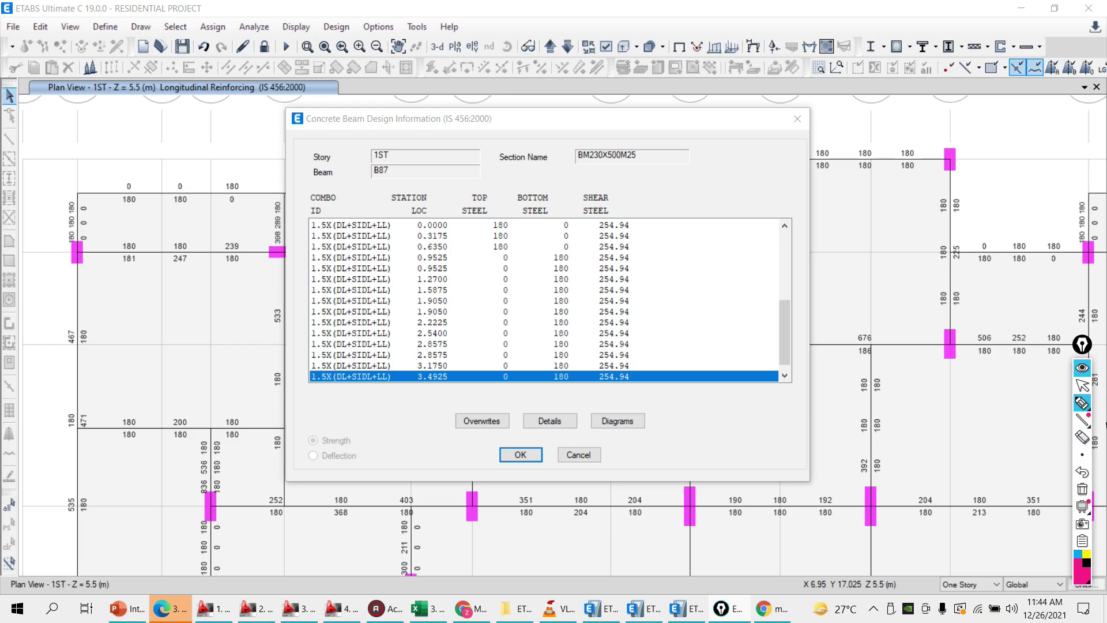
click(1083, 385)
click(579, 455)
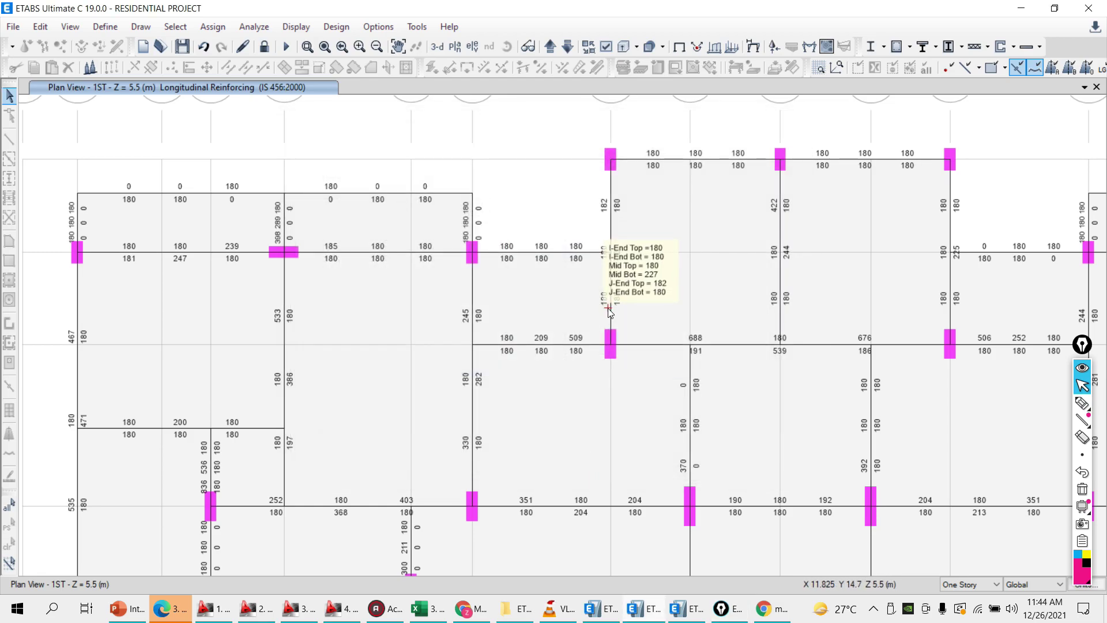
- Fit the whole reinforcing plan in view and switch to the AutoCAD drawing 3. G+5 Residential Building.dwg
key(F4)
scroll(608, 327, down, 3)
scroll(531, 335, up, 1)
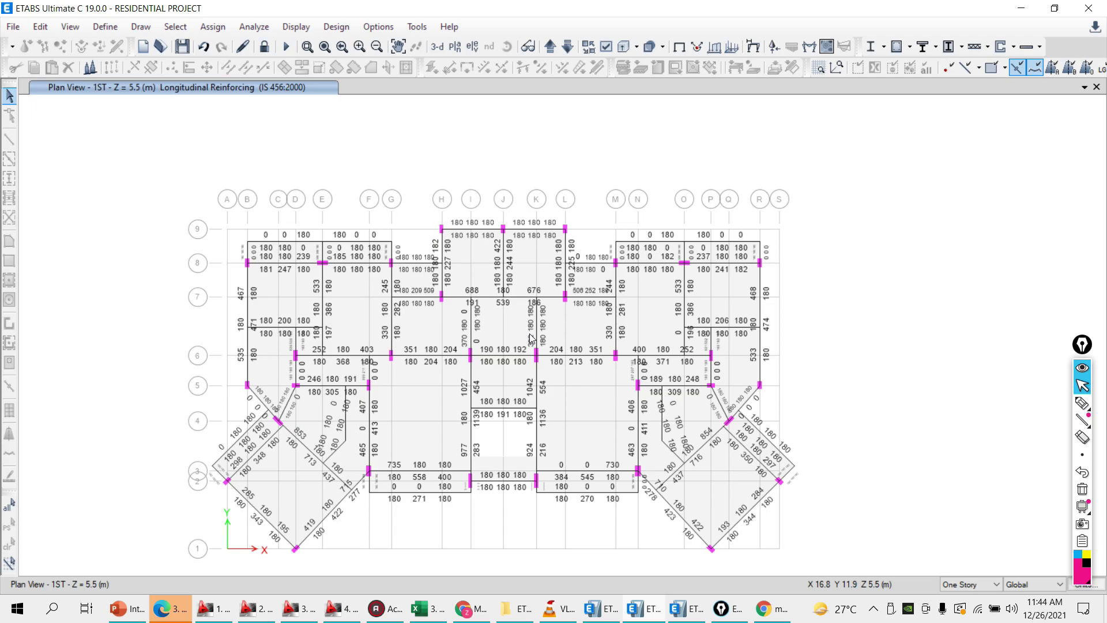
click(211, 614)
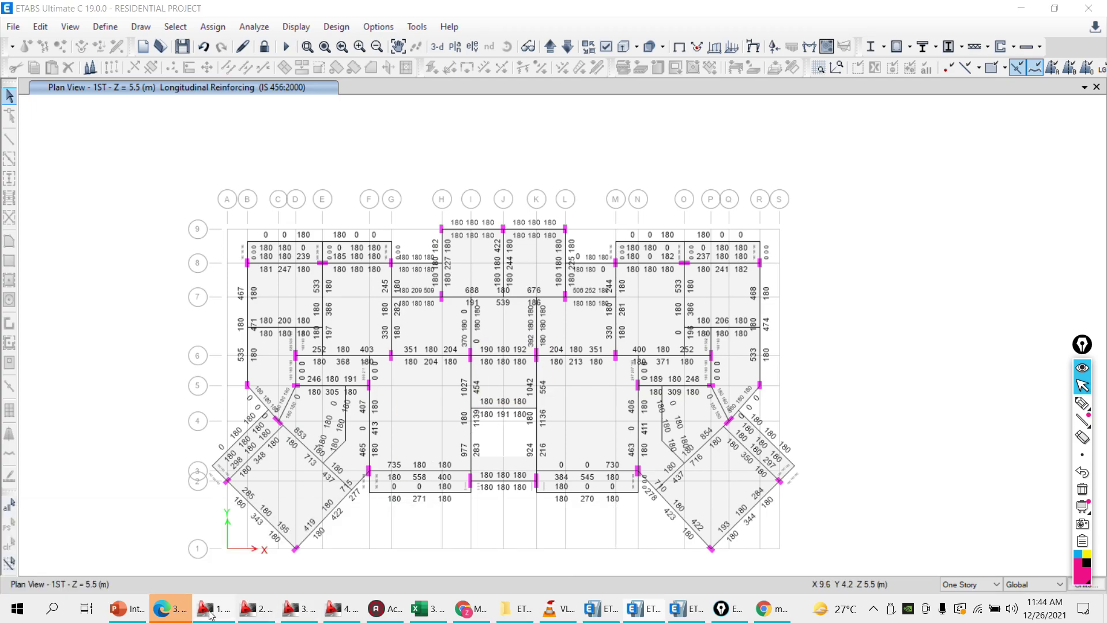
click(476, 612)
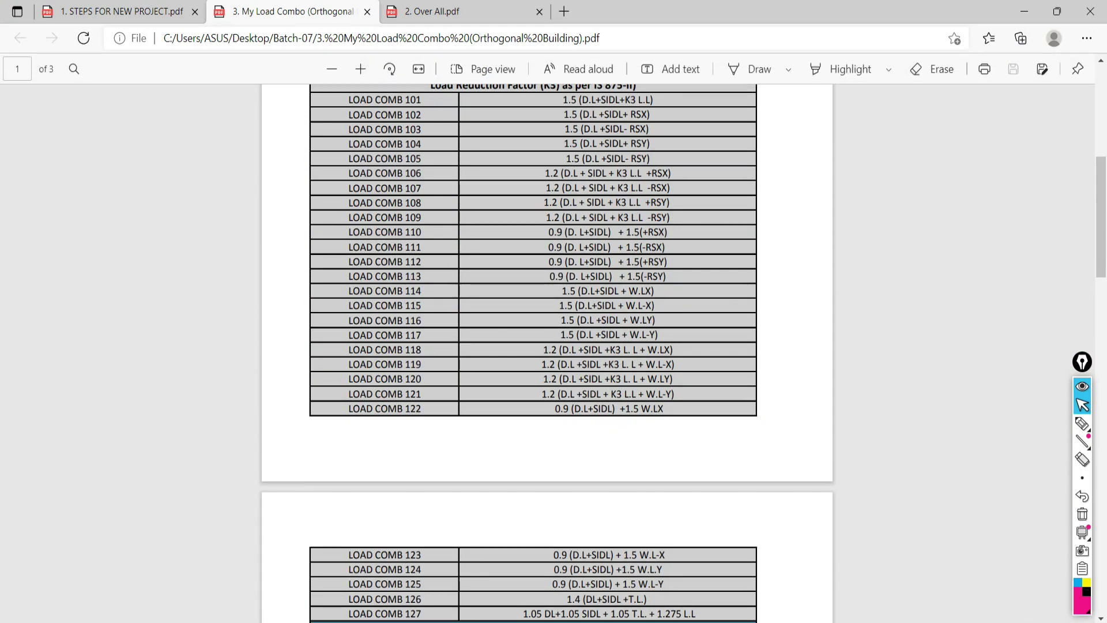
key(alt+Tab)
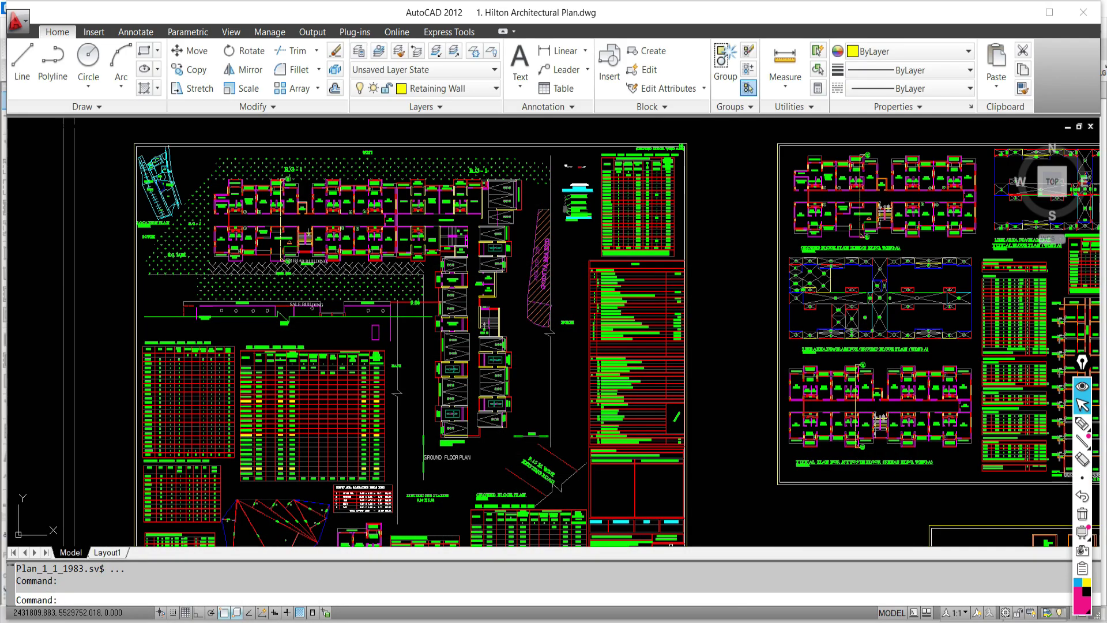
key(alt+Tab)
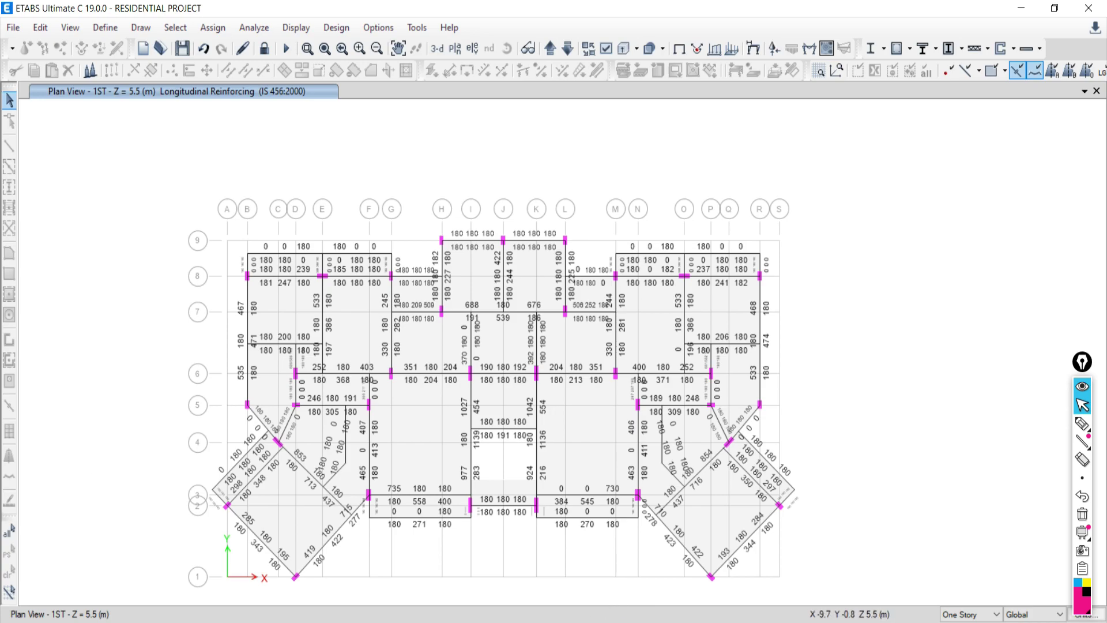
key(alt+Tab)
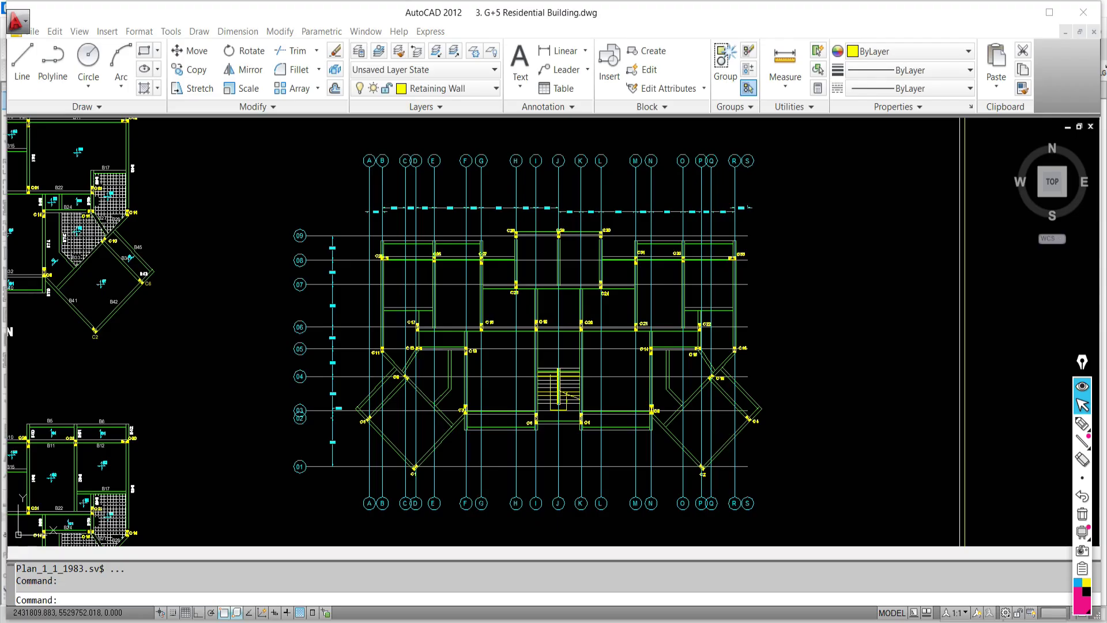
- Look over the G+5 beam layout and the hostel centre line plan, and switch to the drawing 4. HTL BUILDING - 02.dwg
scroll(542, 311, down, 6)
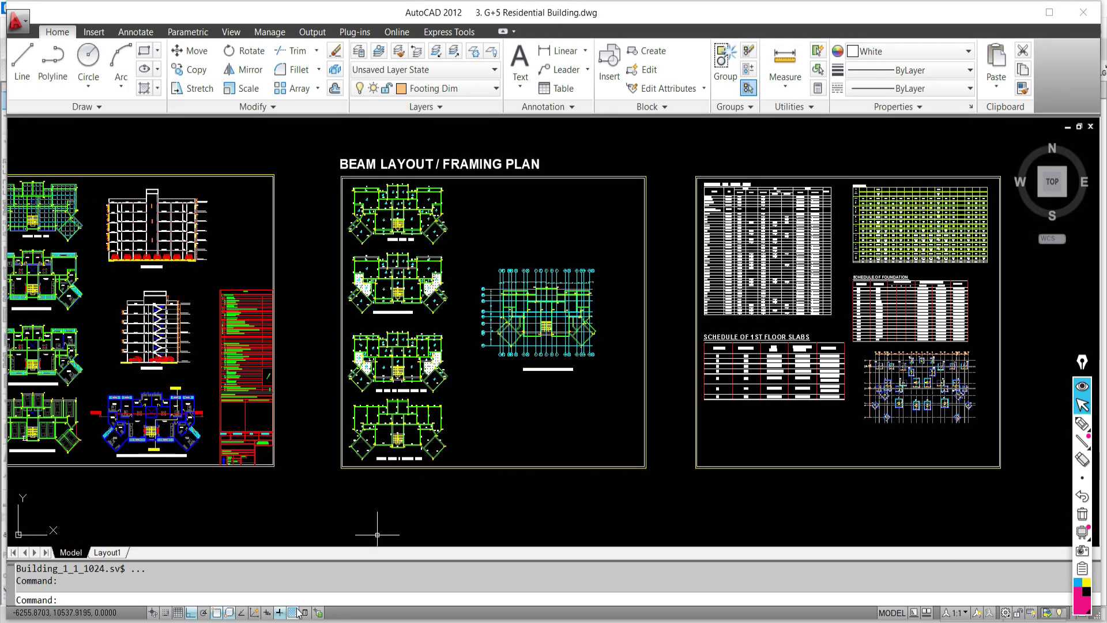
key(ctrl+Tab)
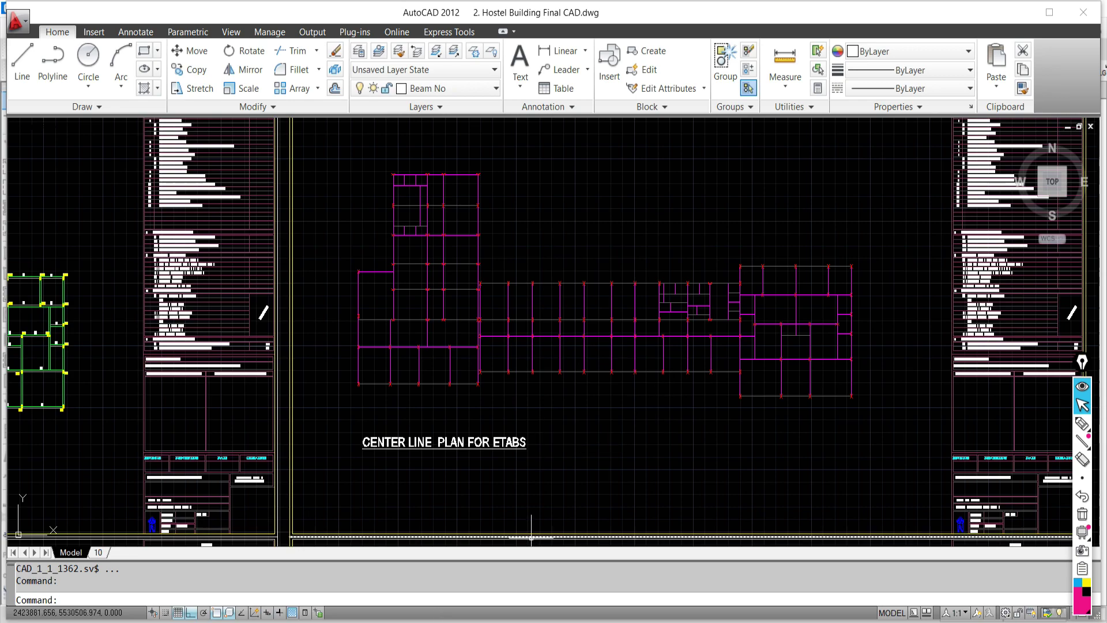
scroll(531, 531, down, 5)
key(ctrl+Tab)
scroll(620, 330, up, 3)
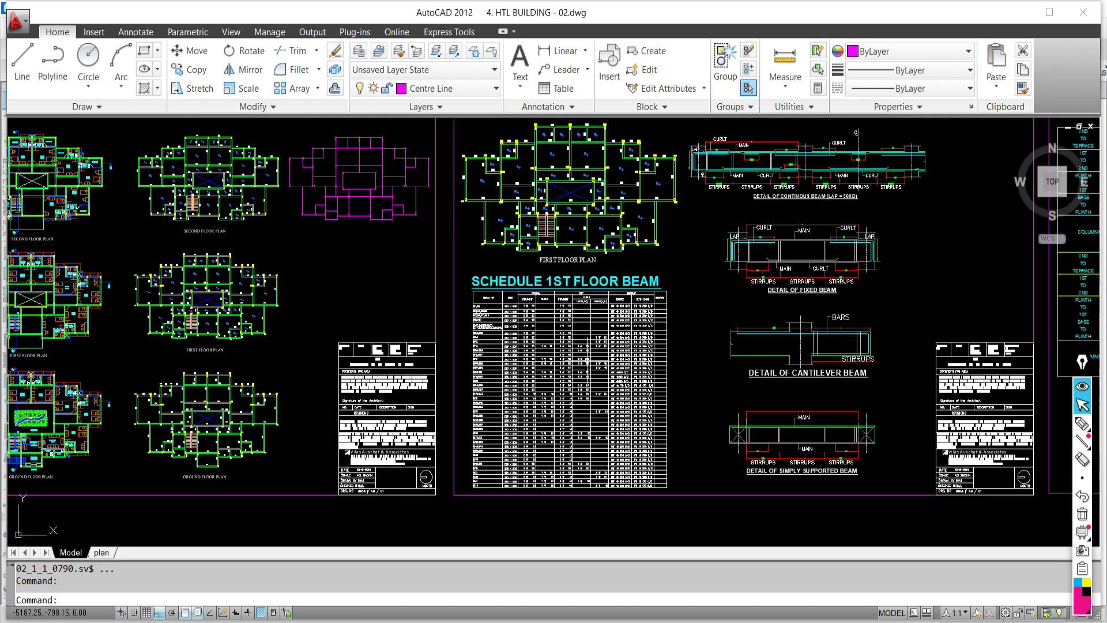
- Examine the sizes and bars in the first floor beam schedule and the neighbouring schedule of columns
mouse_move(554, 311)
middle_down()
mouse_move(559, 291)
mouse_move(744, 219)
mouse_move(1067, 277)
mouse_move(739, 253)
mouse_move(461, 254)
middle_up()
scroll(456, 252, up, 4)
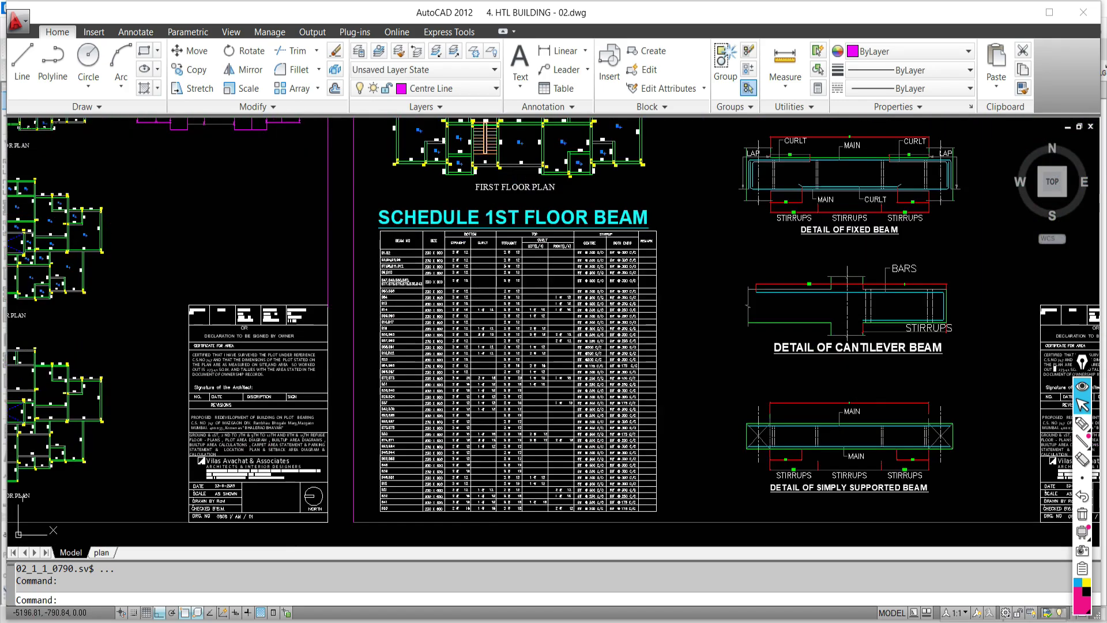
scroll(456, 234, up, 3)
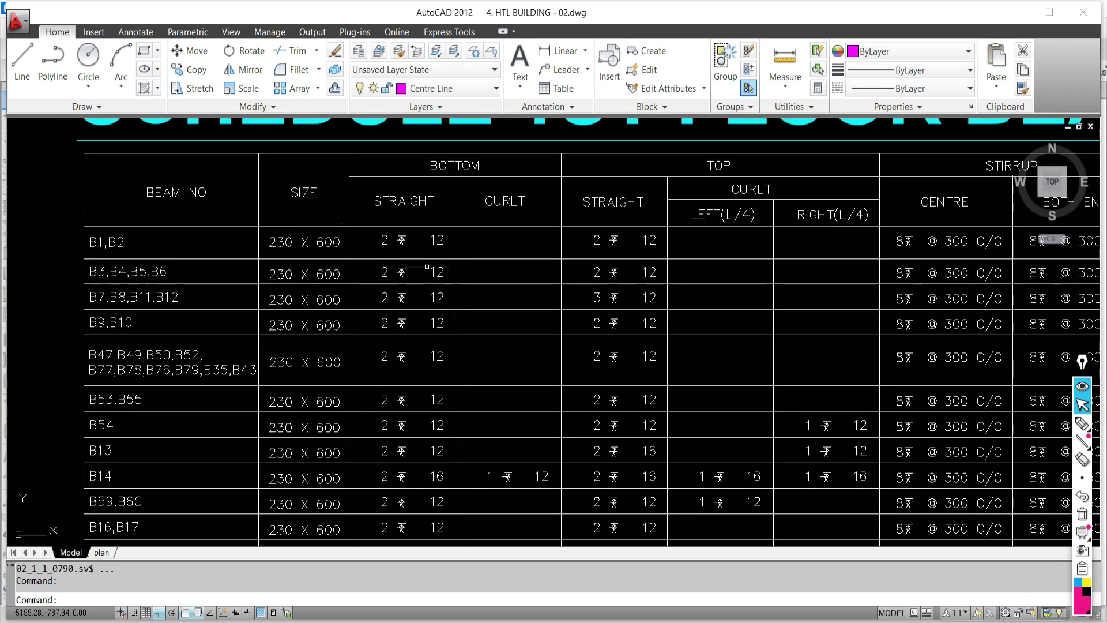
scroll(145, 237, down, 8)
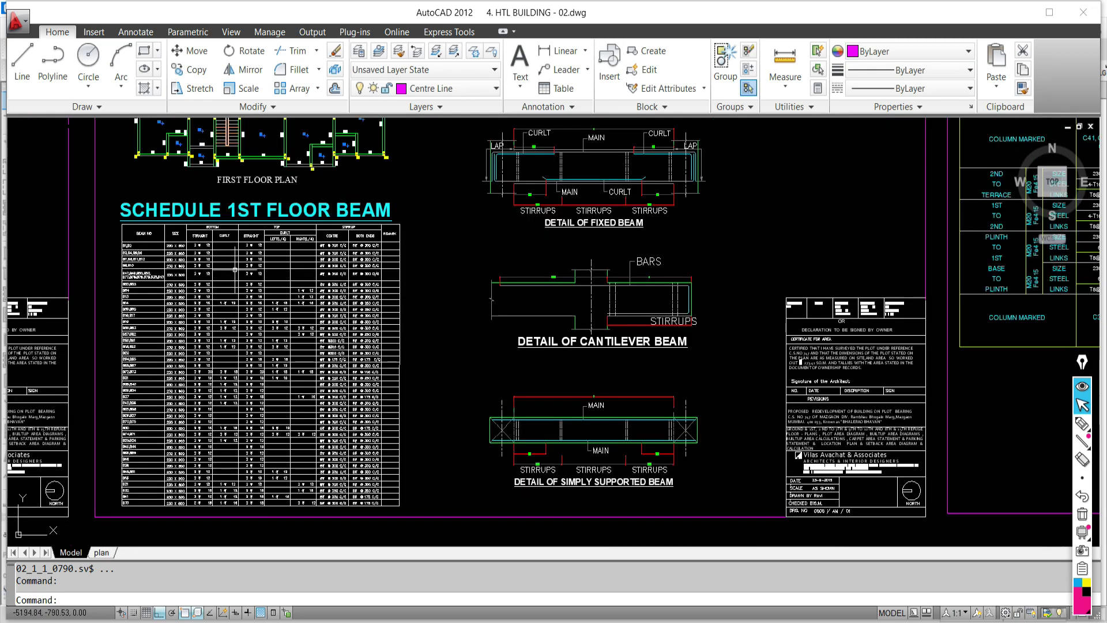
mouse_move(236, 270)
middle_down()
mouse_move(279, 300)
mouse_move(288, 327)
middle_up()
scroll(233, 320, up, 2)
scroll(237, 317, down, 3)
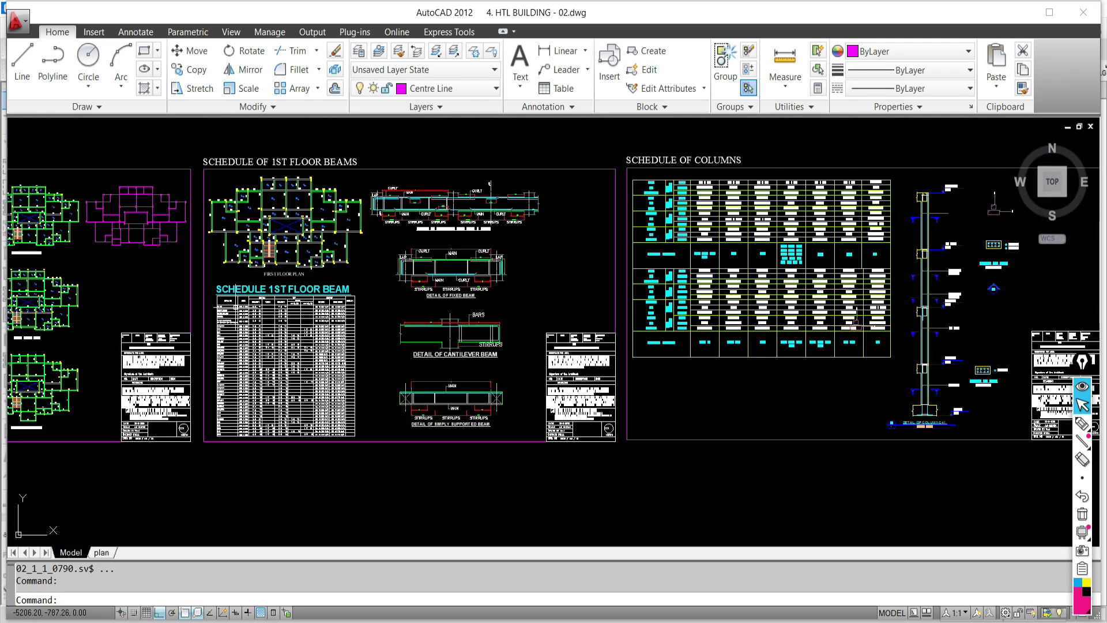
middle_drag(429, 319, 378, 309)
scroll(606, 271, up, 3)
scroll(605, 271, down, 5)
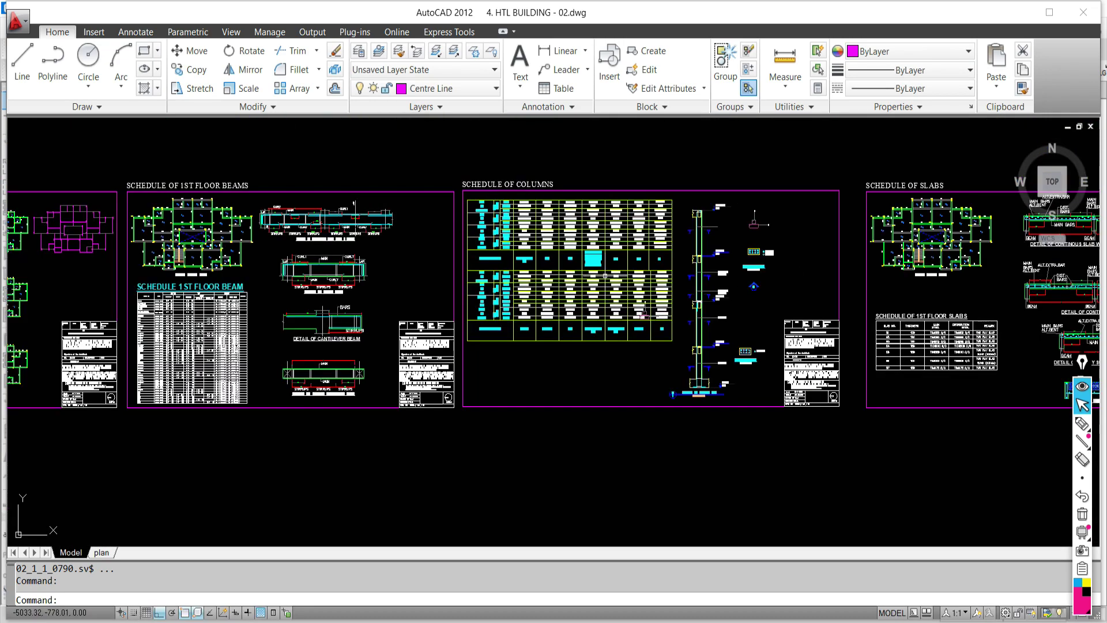
- Examine the reinforcement details of the continuous, fixed, cantilever and simply supported beams beside the first floor beam schedule
middle_drag(417, 273, 619, 289)
scroll(531, 246, up, 3)
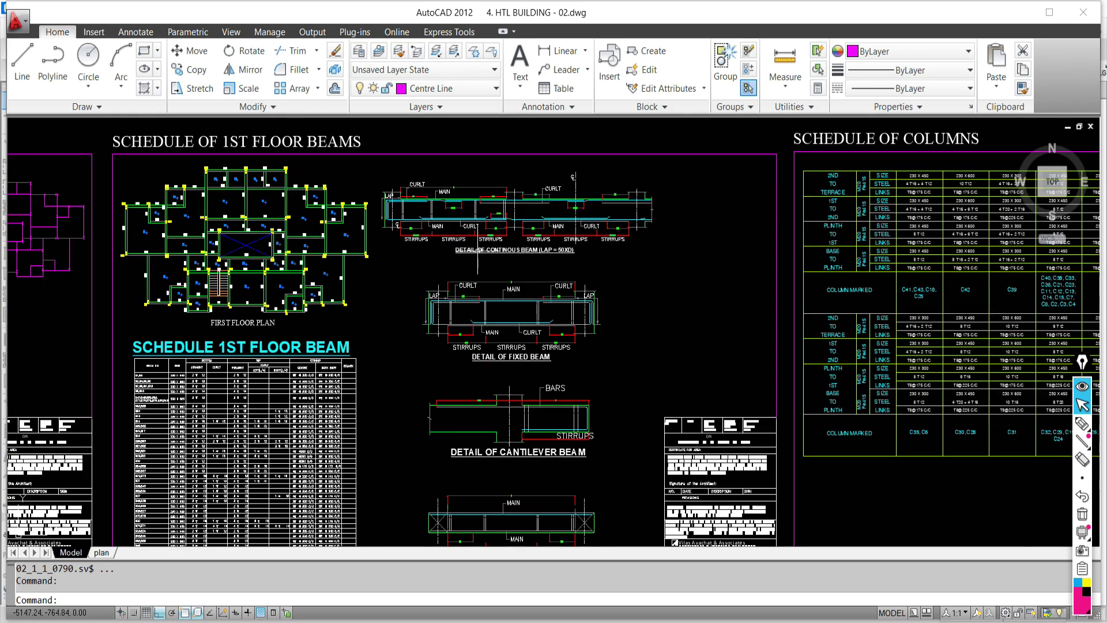
middle_drag(222, 350, 271, 288)
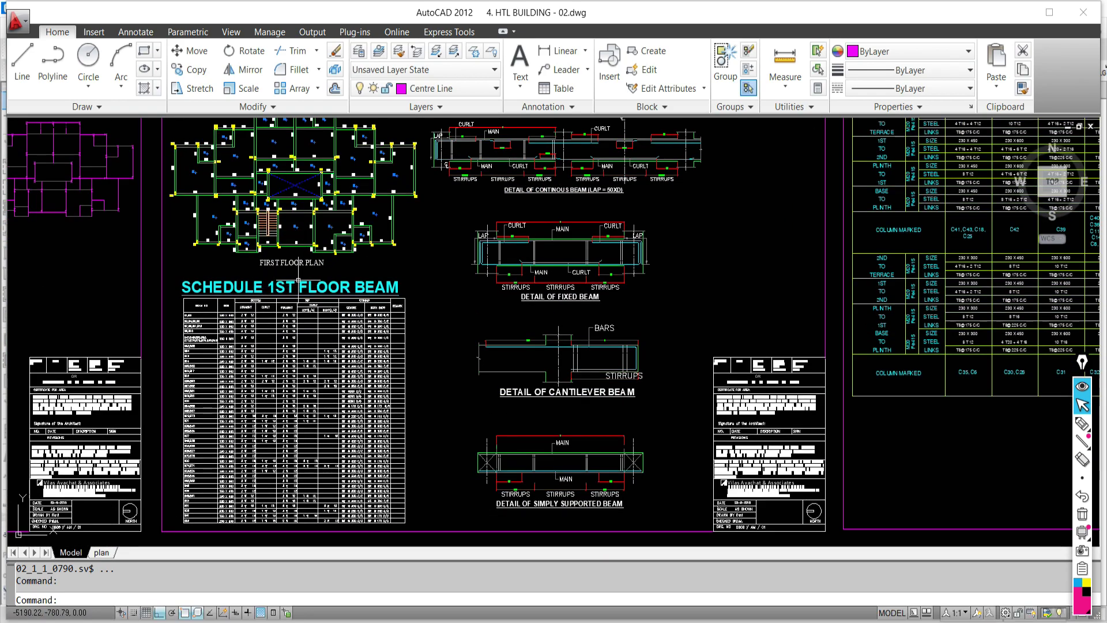
middle_drag(325, 253, 291, 284)
scroll(433, 218, up, 5)
scroll(535, 281, down, 4)
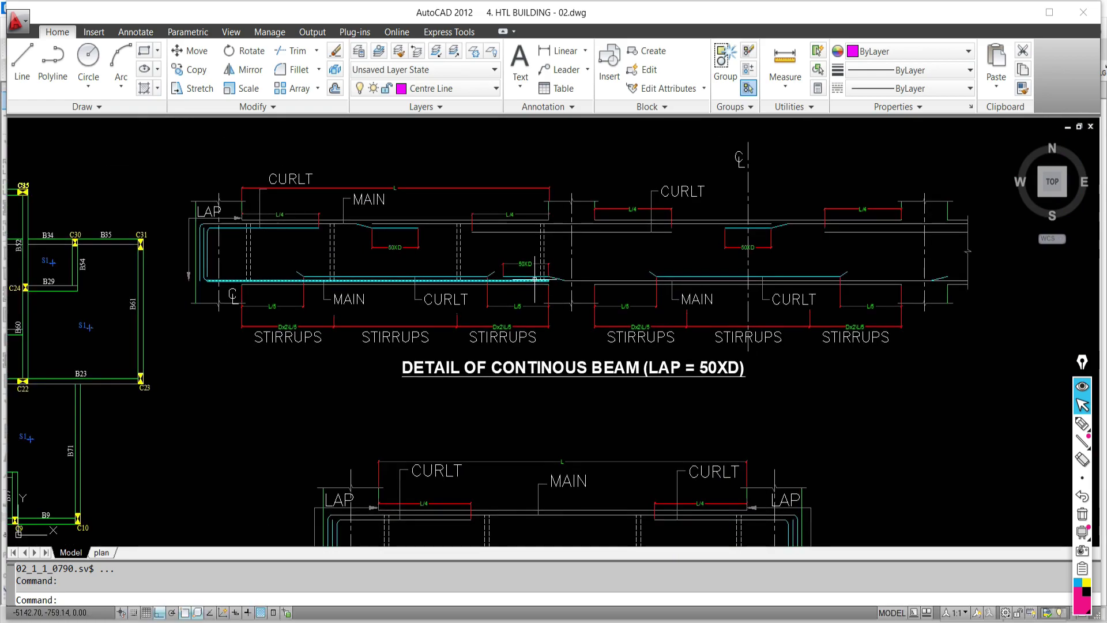
middle_drag(554, 403, 503, 200)
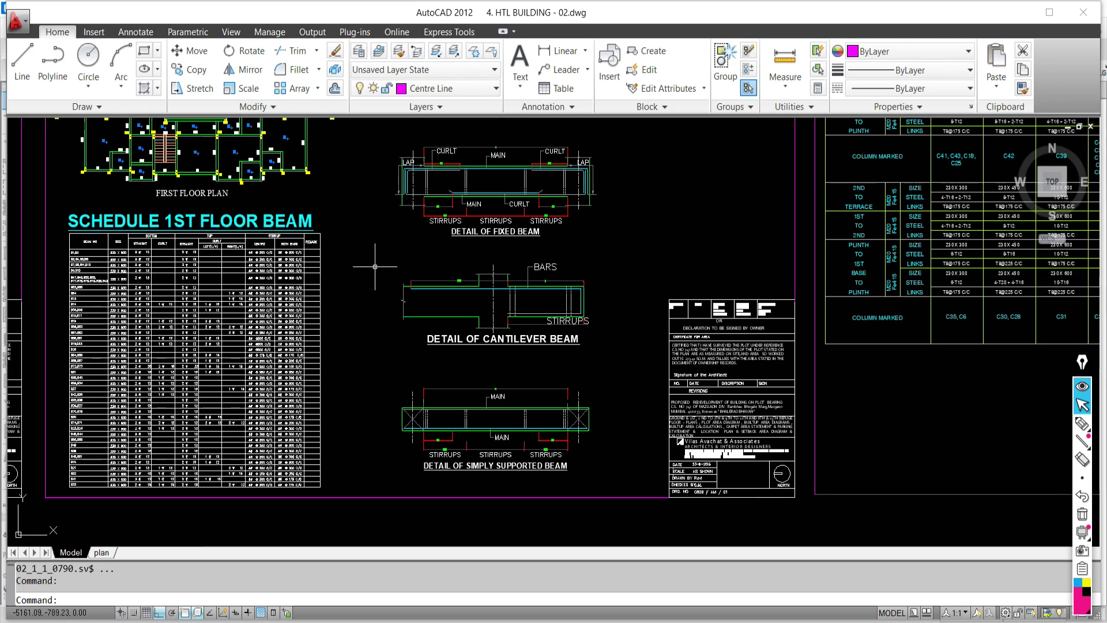
- Look past the beam details and schedule of columns to examine the schedule of 1st floor slabs
mouse_move(364, 267)
middle_down()
mouse_move(372, 304)
mouse_move(402, 316)
middle_up()
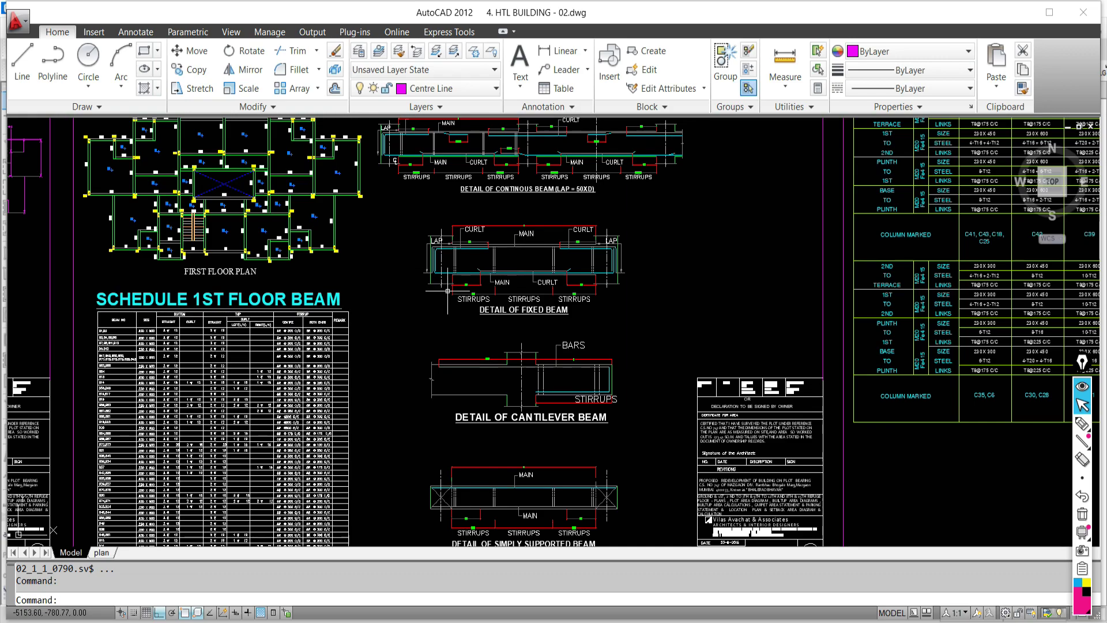
scroll(393, 271, down, 6)
scroll(364, 283, up, 3)
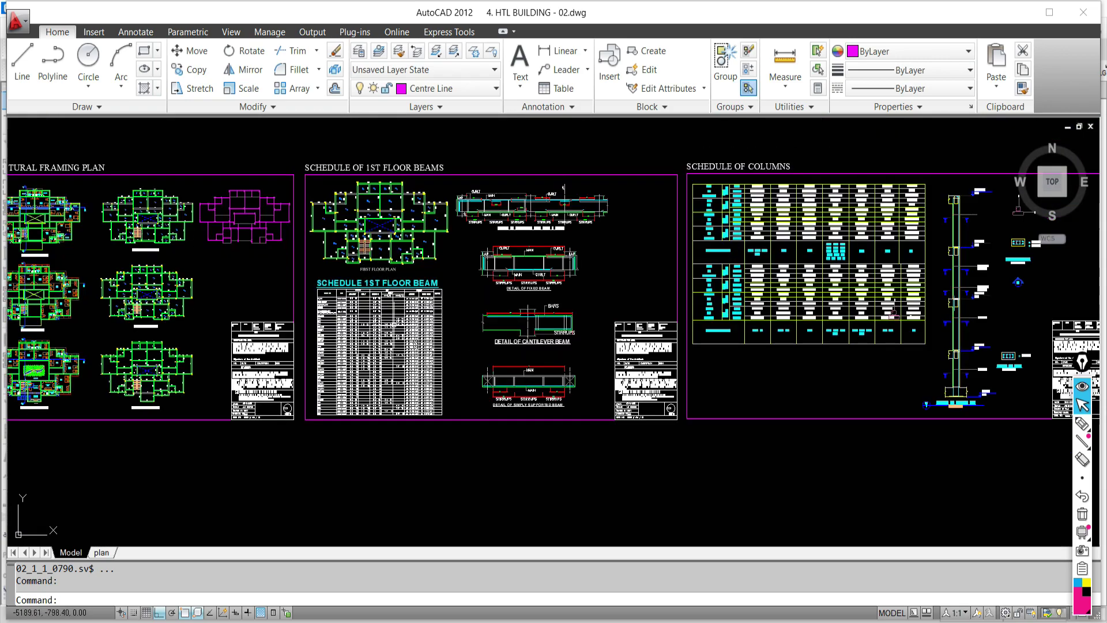
middle_drag(689, 339, 370, 342)
middle_drag(630, 281, 319, 335)
scroll(548, 404, up, 4)
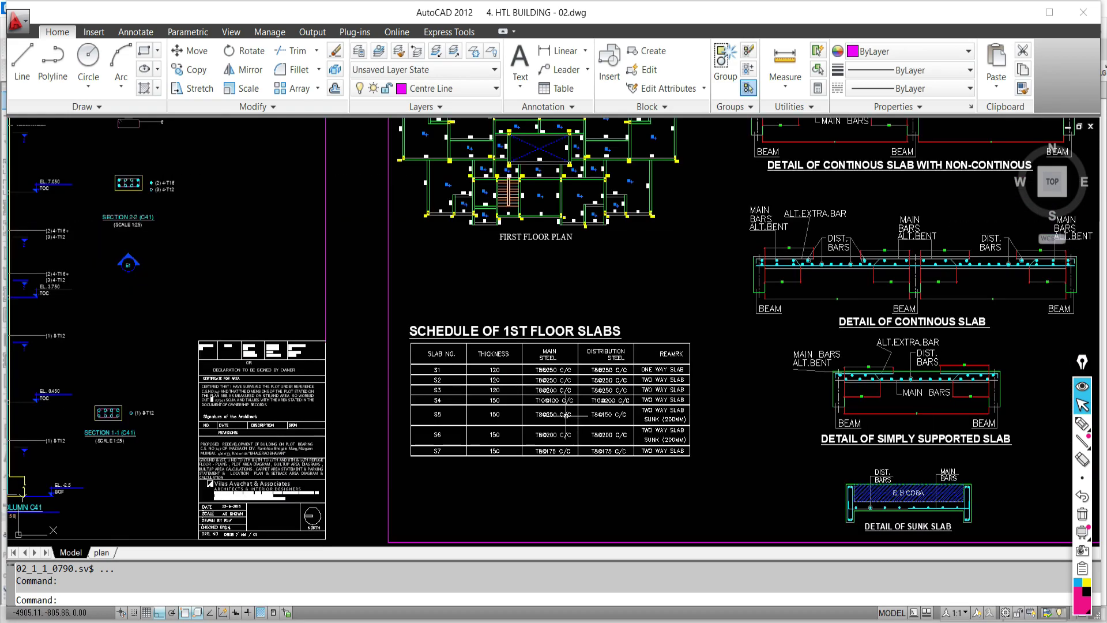
right_click(528, 404)
key(Escape)
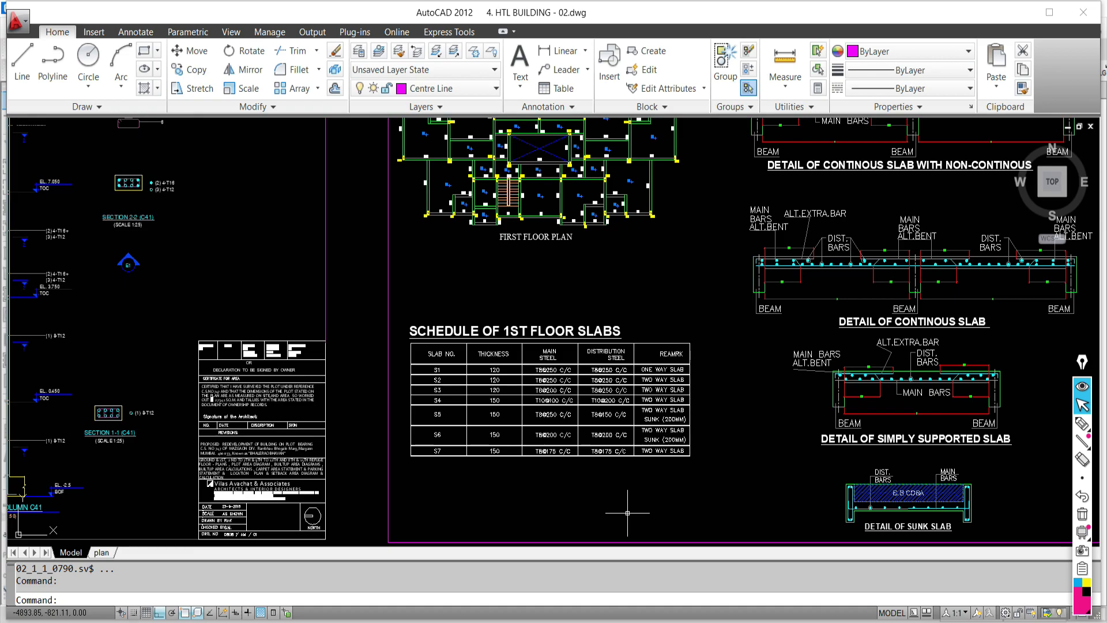
- Switch to the Excel workbook 3. Design of Two Way Slab and examine its spans, preliminary data, load calculation and bar plan
mouse_move(641, 618)
mouse_move(638, 598)
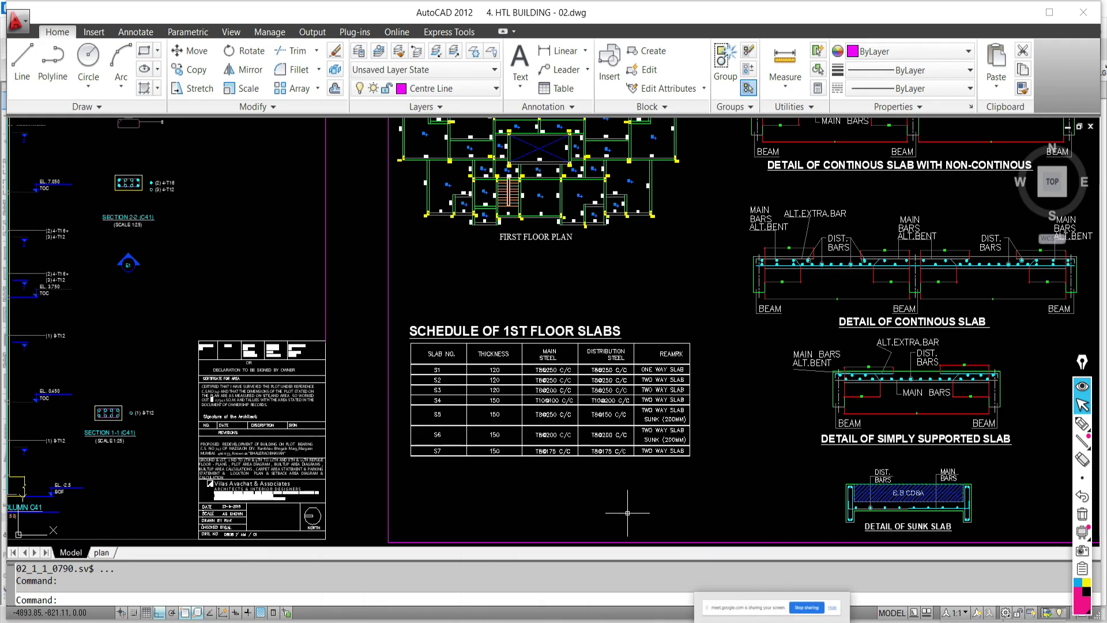
mouse_move(479, 616)
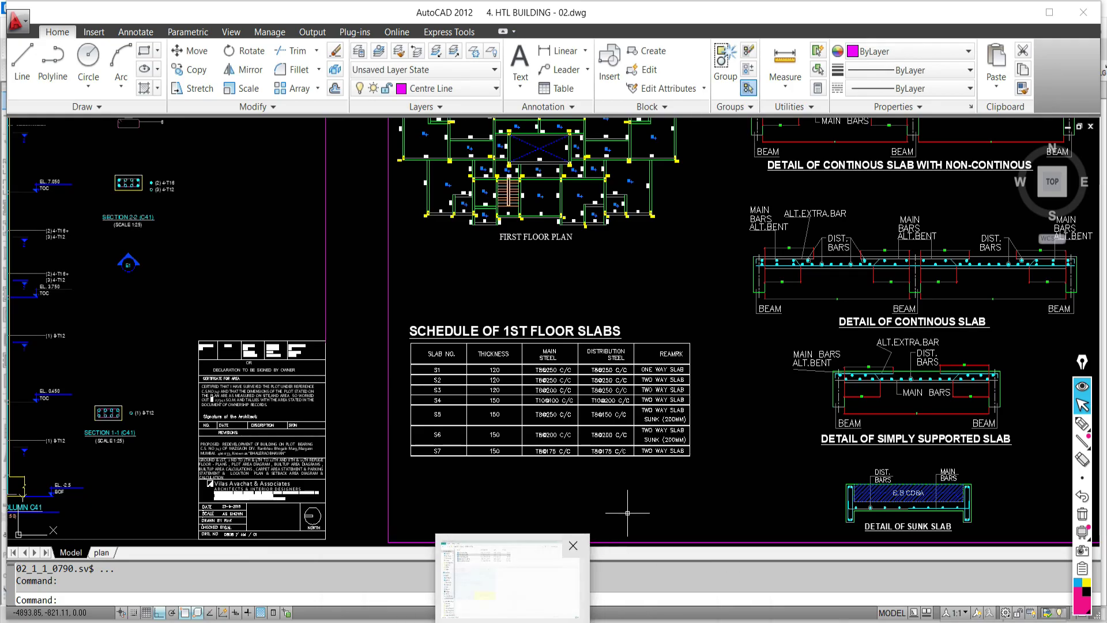
click(479, 554)
scroll(490, 406, up, 6)
scroll(494, 416, up, 12)
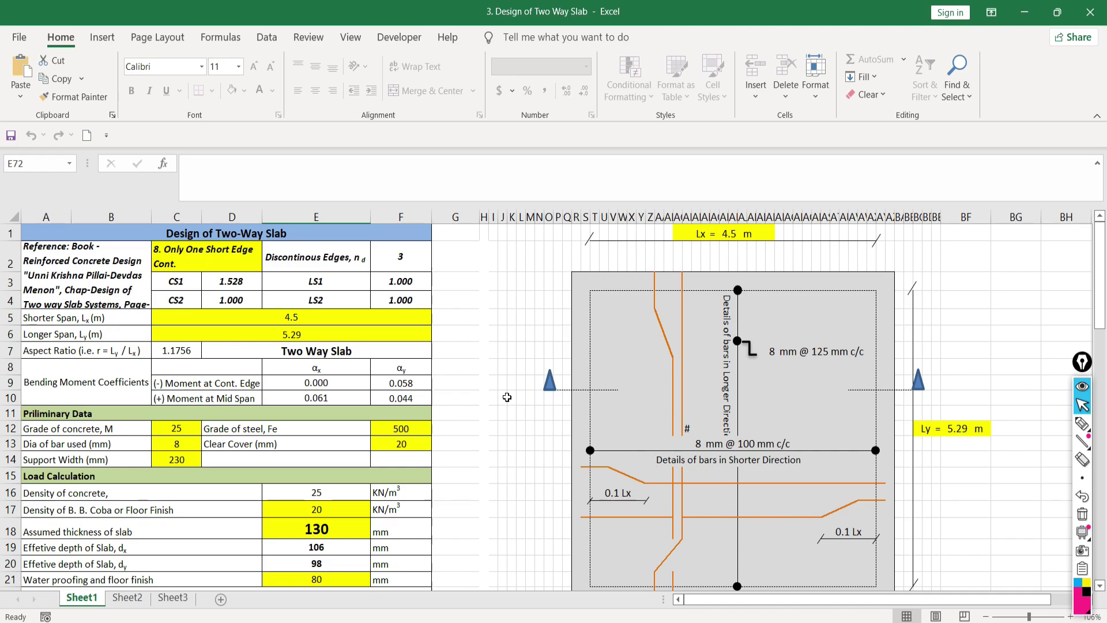
scroll(535, 417, down, 1)
scroll(535, 417, up, 1)
scroll(508, 288, down, 2)
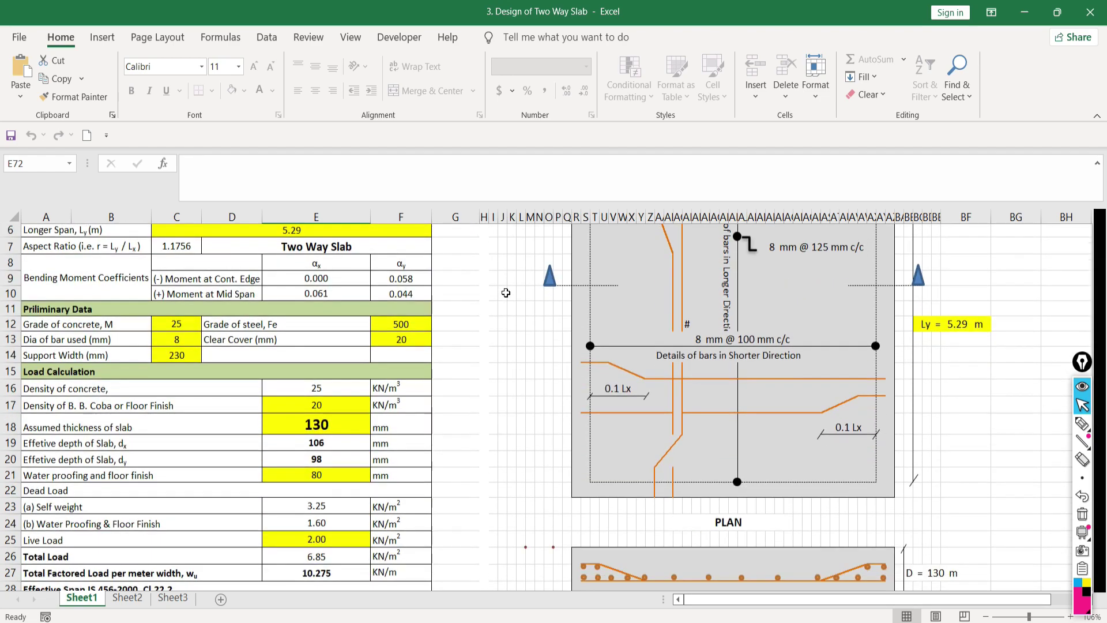
scroll(510, 291, up, 2)
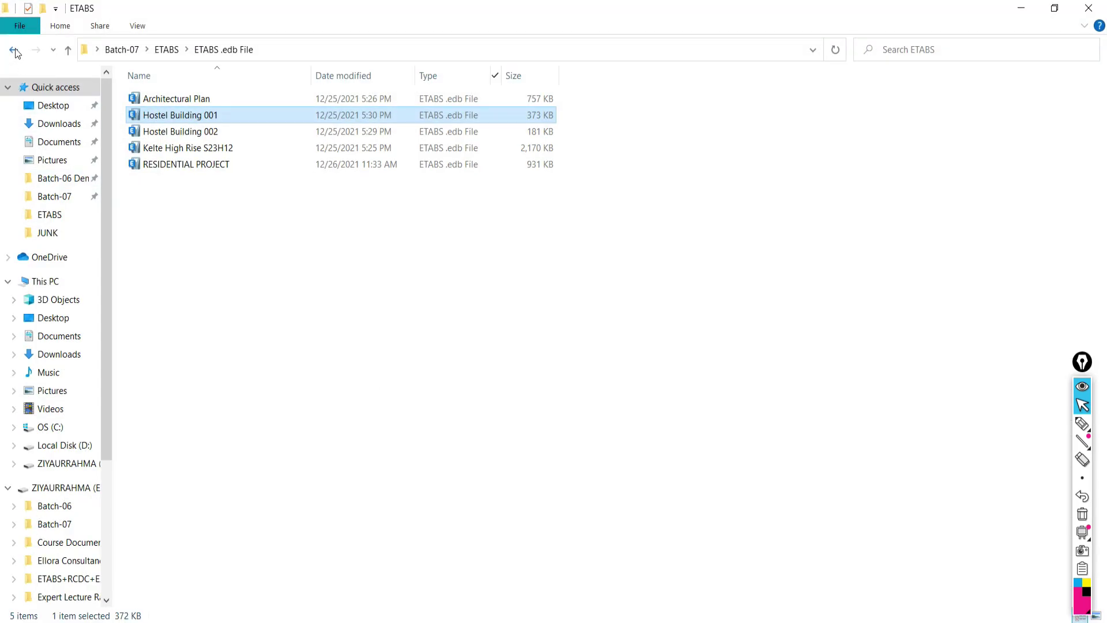
- Open the workbook 4. Staircase Design Final from the Important Excel Sheets folder in Batch-07
click(15, 52)
click(15, 51)
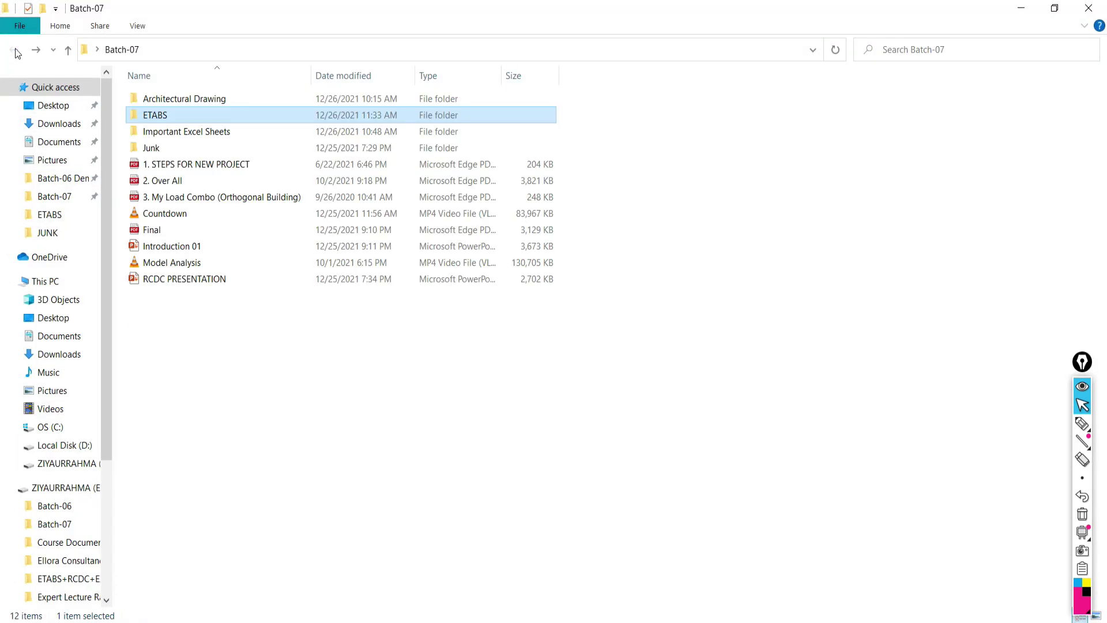
double_click(165, 133)
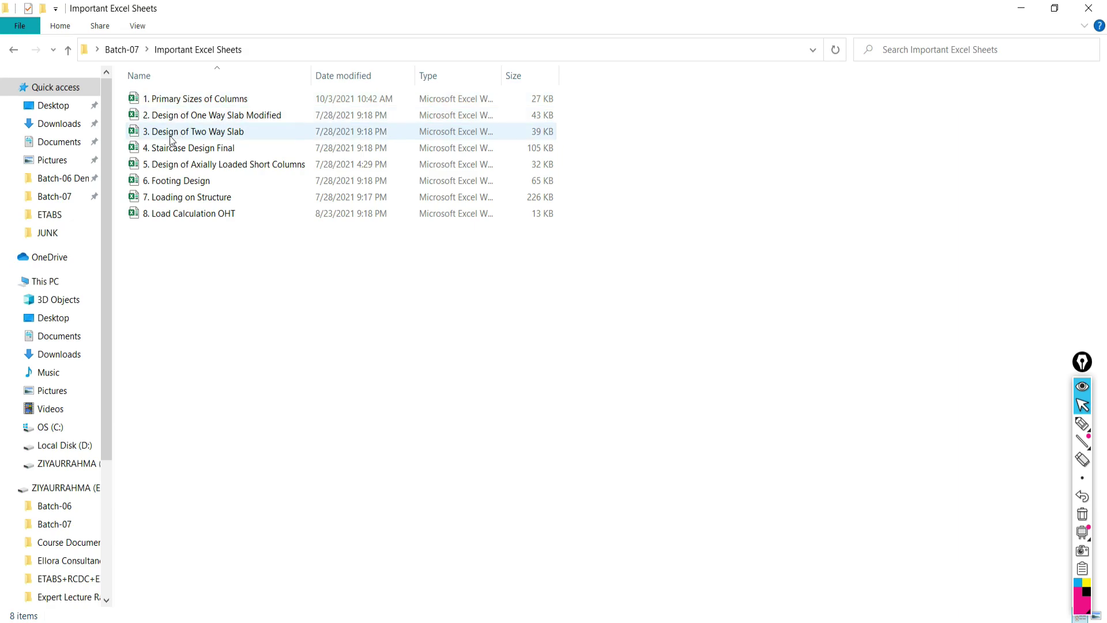
click(159, 148)
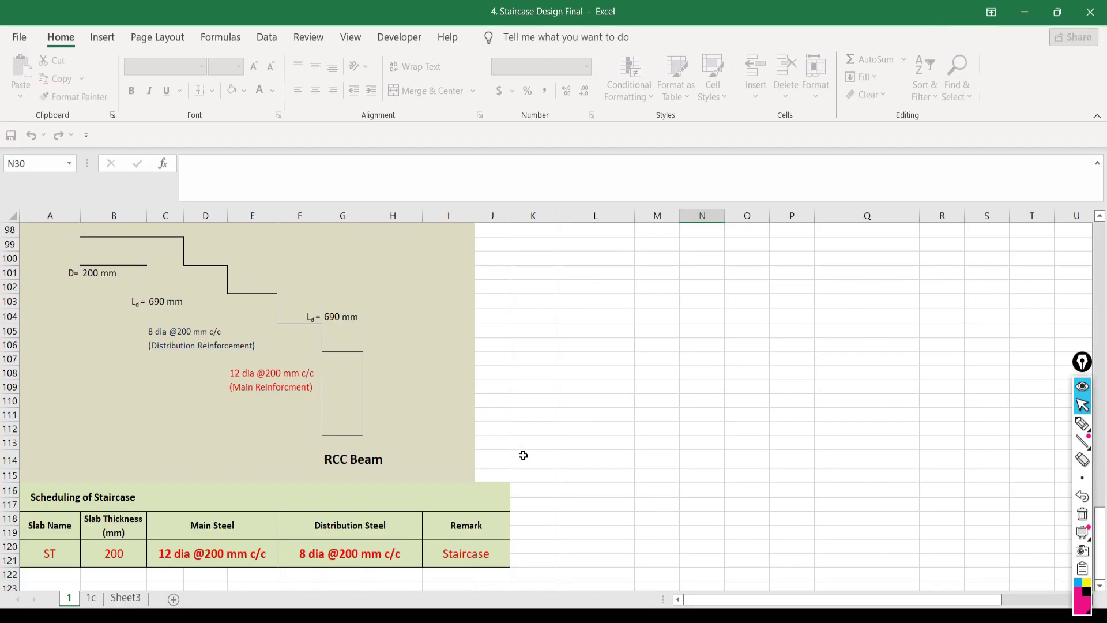
- Examine the dog-legged staircase design from the dimensions and load calculation through the flexure, deflection and development length checks to the reinforcement detailing
scroll(310, 393, up, 20)
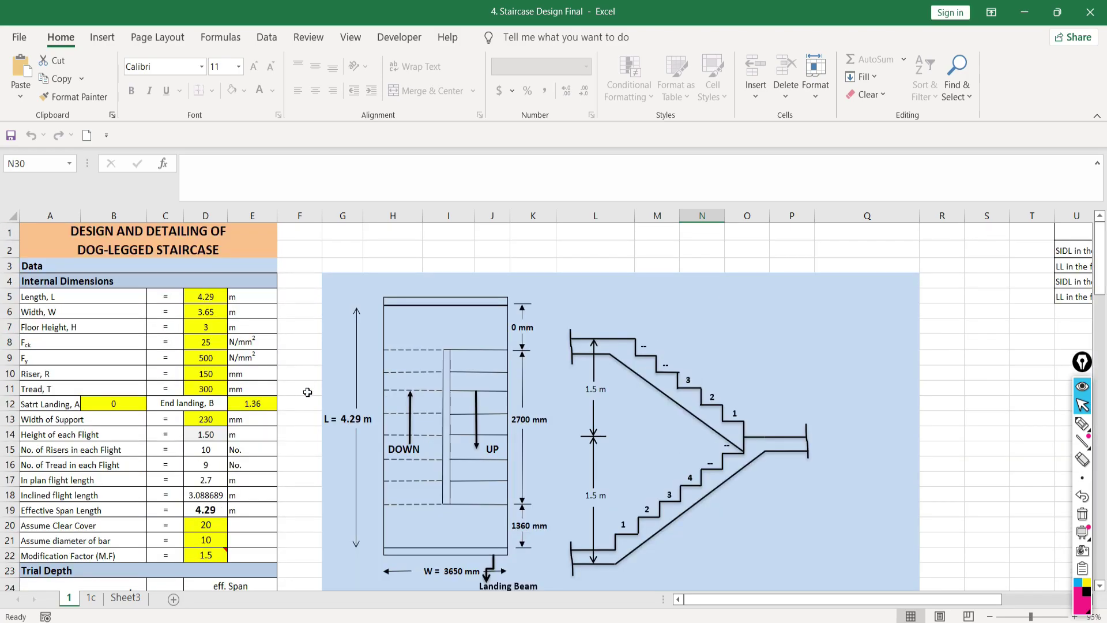
scroll(308, 393, down, 13)
scroll(304, 412, up, 7)
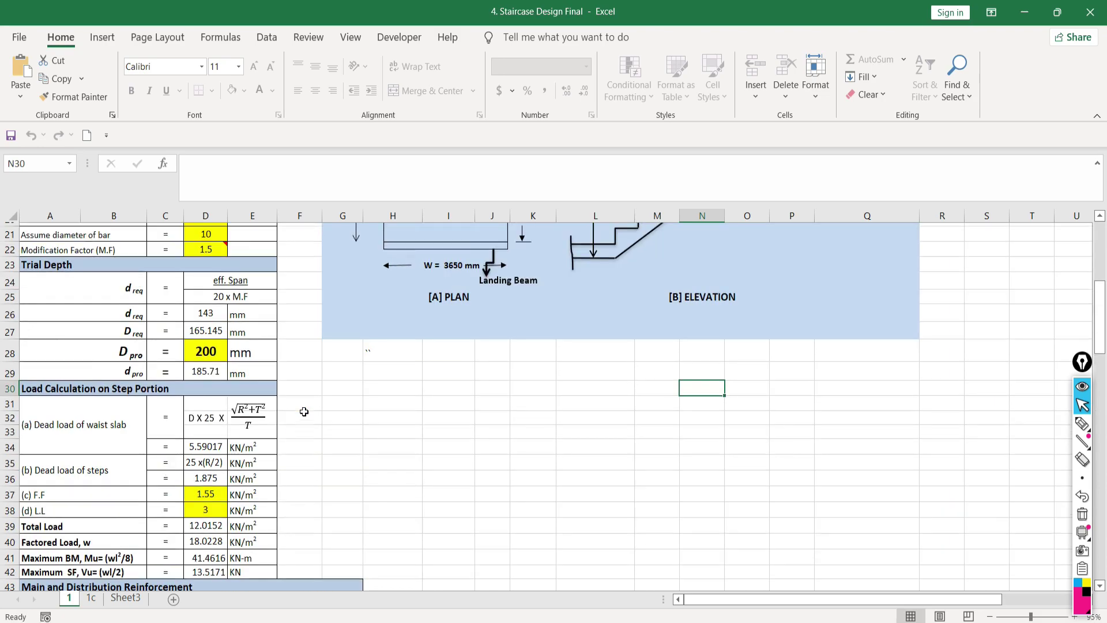
scroll(306, 407, up, 4)
scroll(323, 395, down, 5)
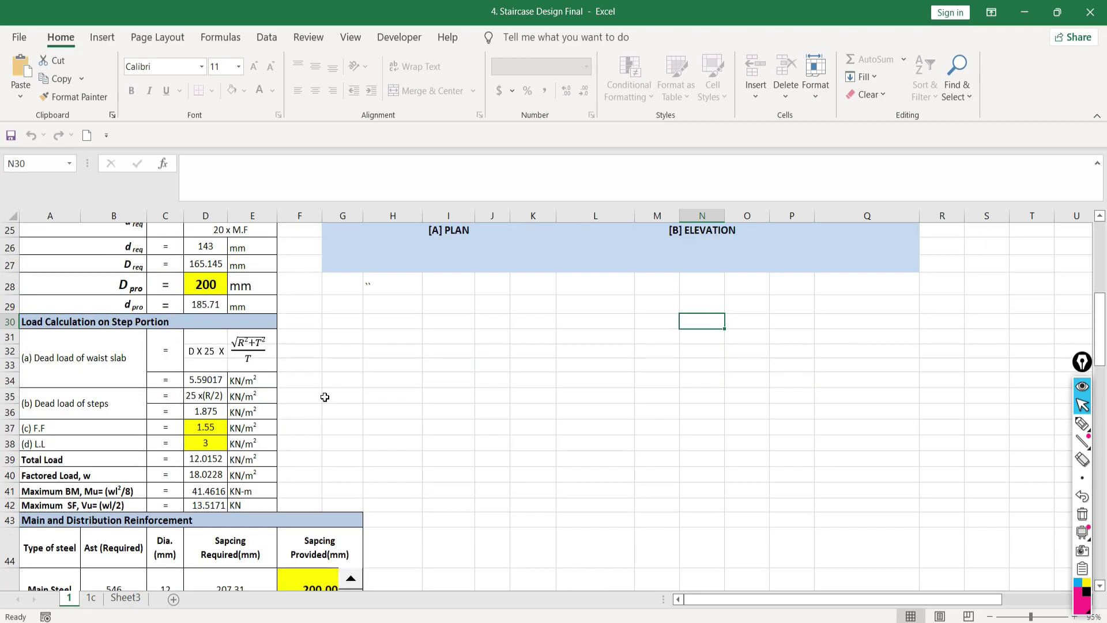
scroll(323, 398, down, 8)
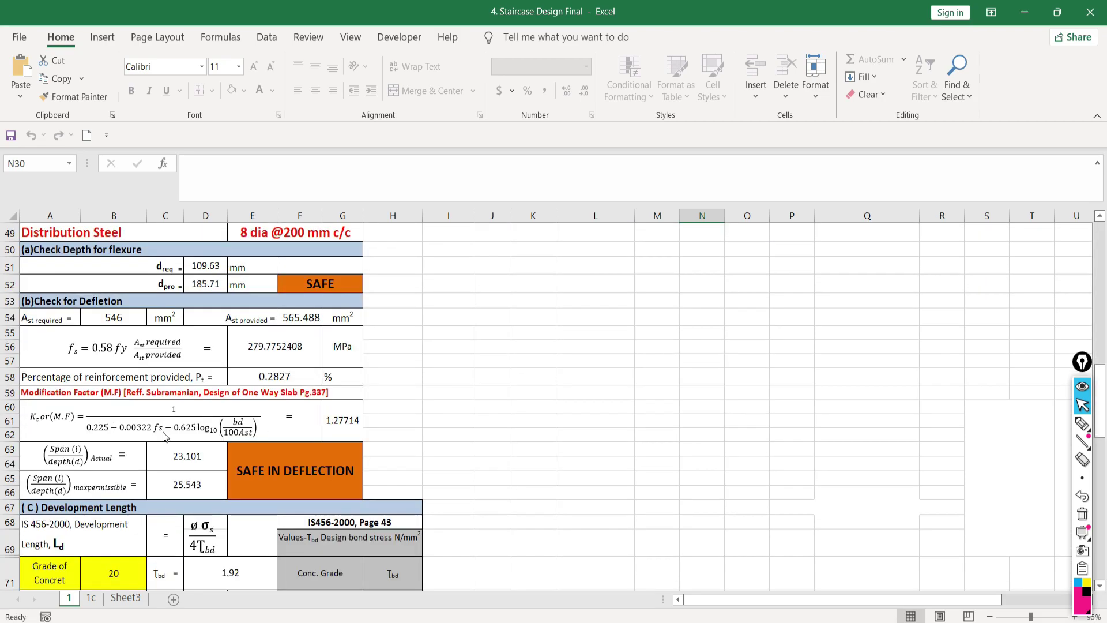
scroll(166, 437, down, 3)
scroll(257, 461, down, 3)
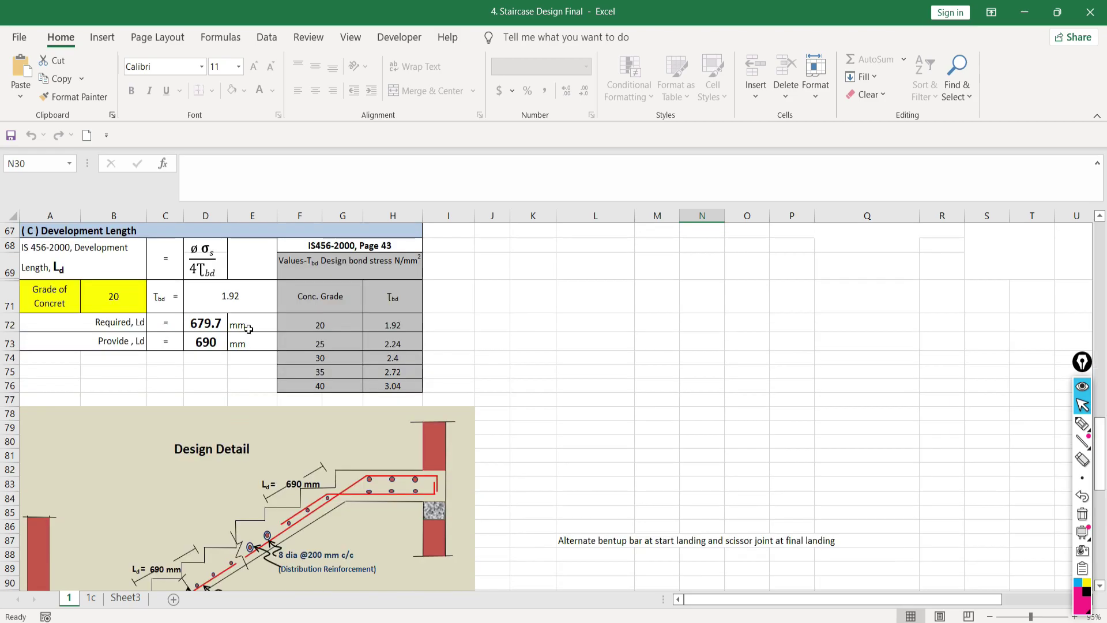
scroll(254, 346, down, 7)
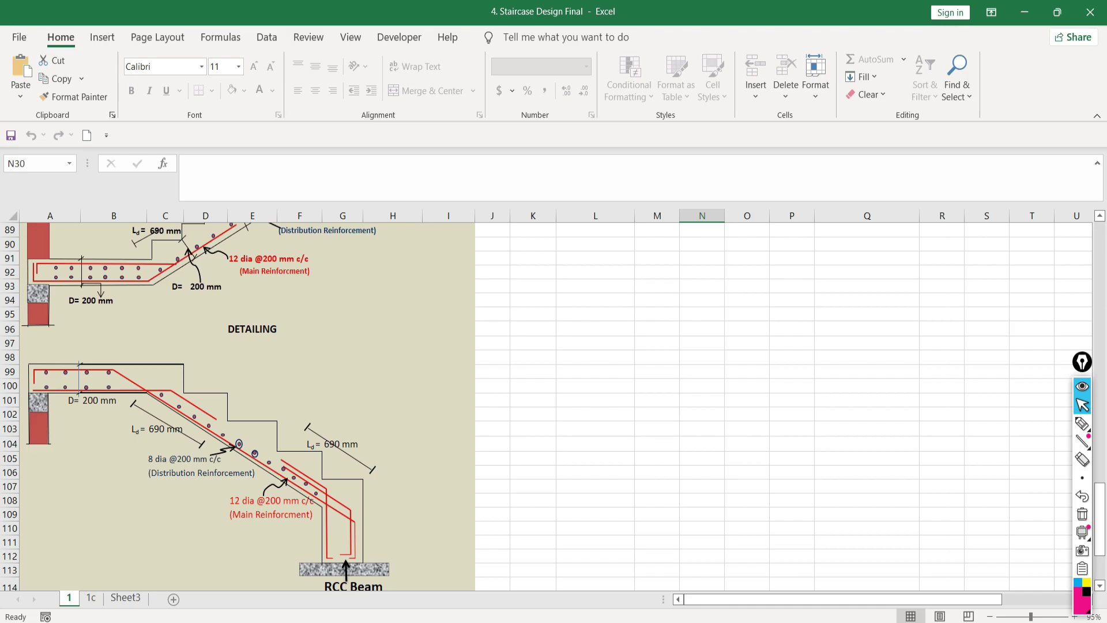
- Switch to 2. Over All.pdf and look over the beam and slab schedules, beam and slab details, column schedule and footing schedule
mouse_move(391, 577)
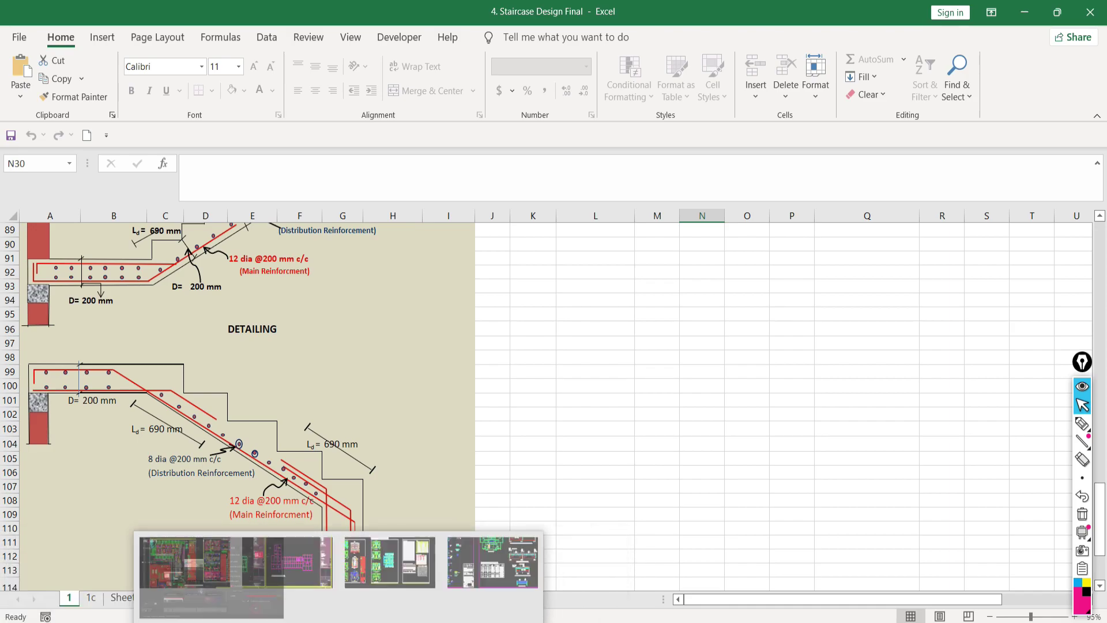
click(156, 571)
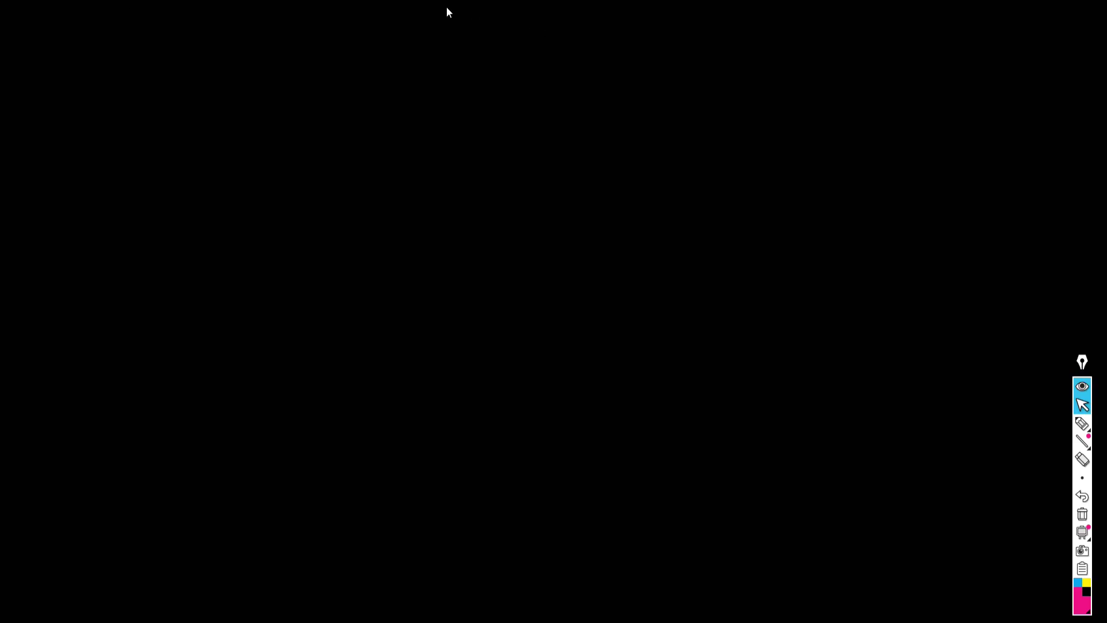
click(448, 12)
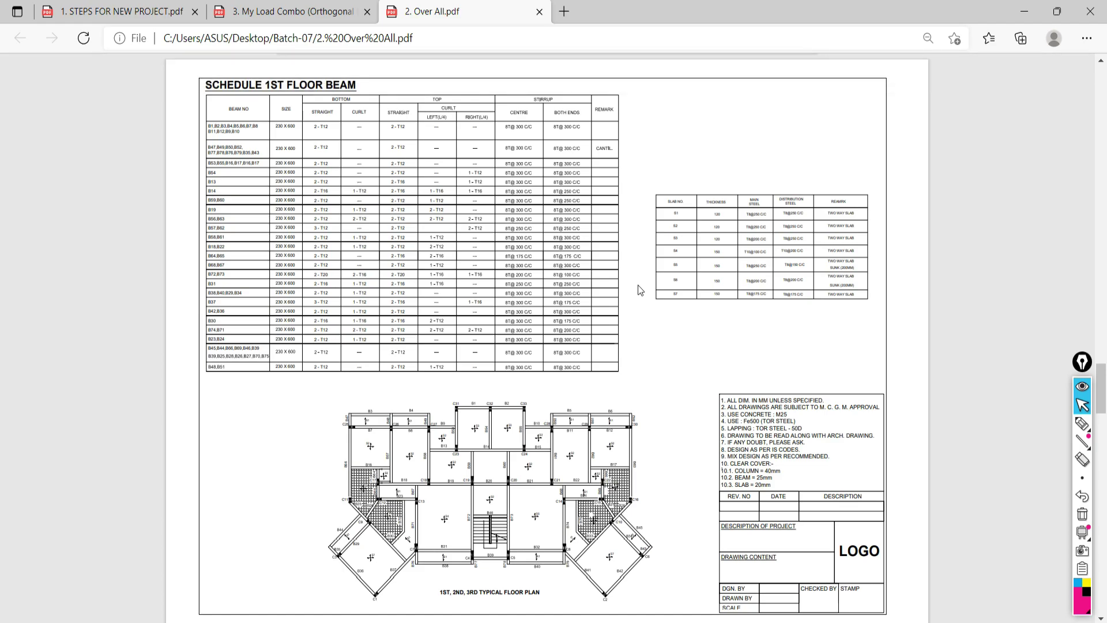
scroll(639, 288, down, 3)
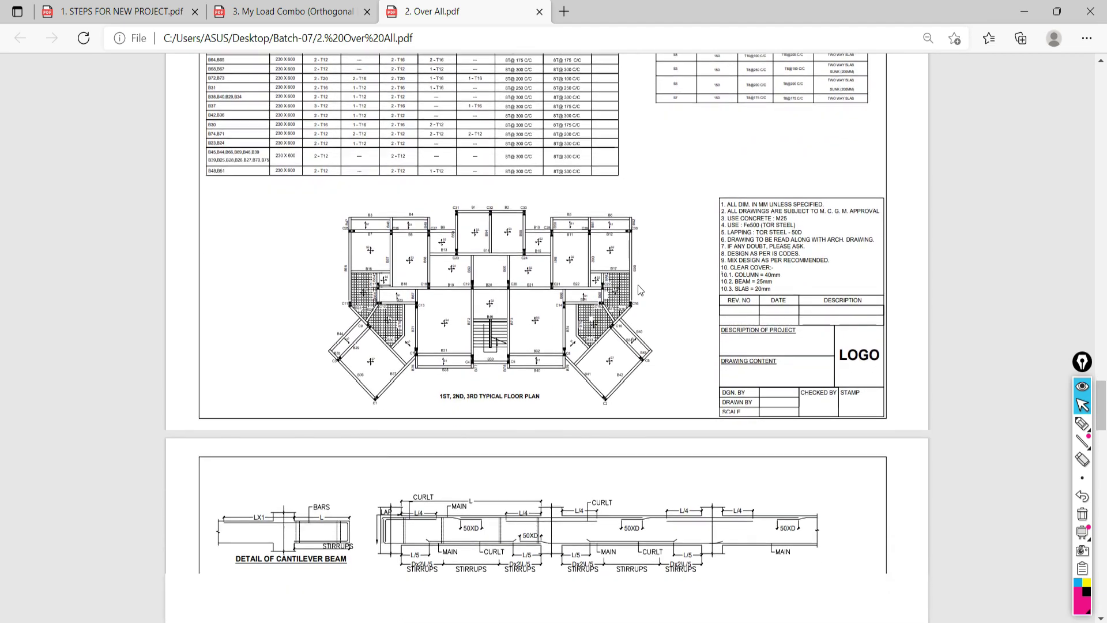
scroll(638, 285, down, 12)
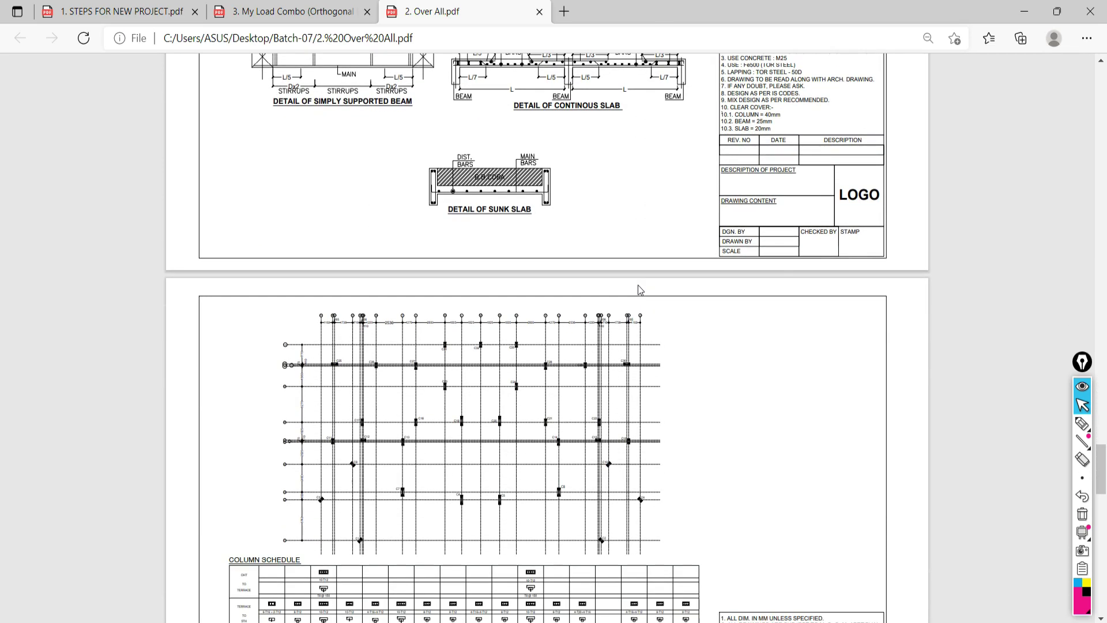
scroll(638, 285, down, 6)
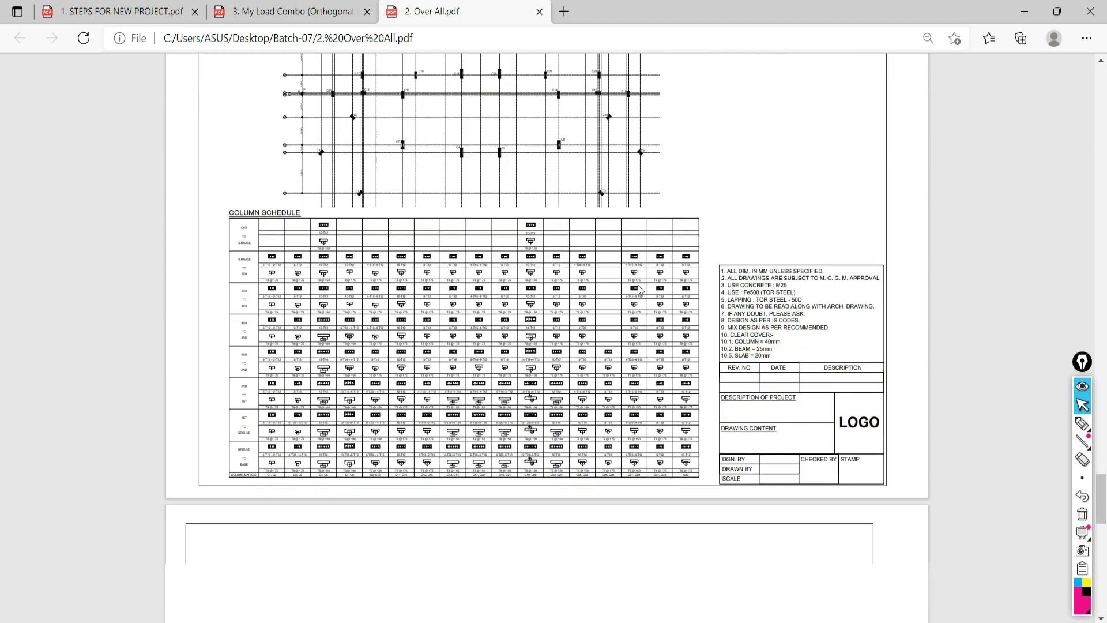
scroll(639, 289, down, 8)
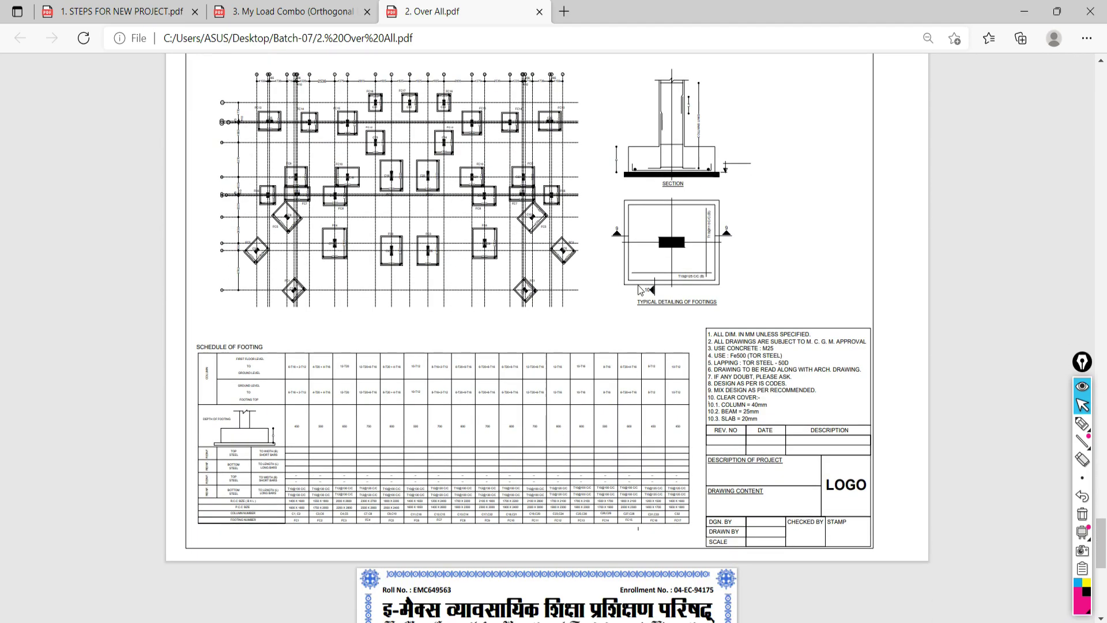
scroll(639, 289, up, 1)
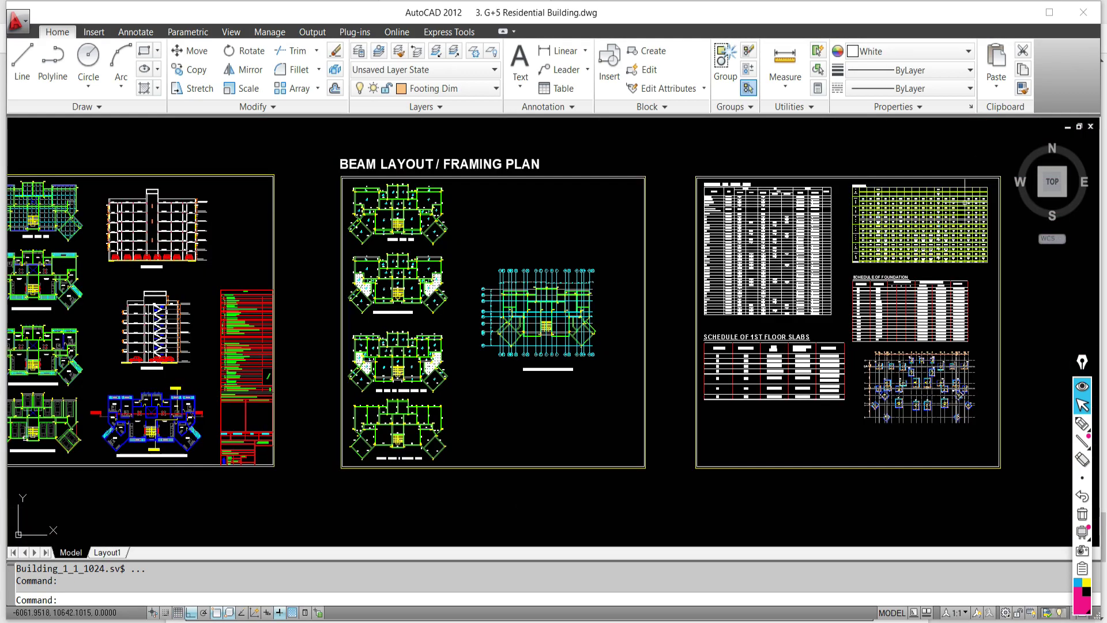
- Examine the schedules of 1st floor slabs and foundation in the AutoCAD drawing 3. G+5 Residential Building.dwg
mouse_move(538, 369)
middle_down()
mouse_move(310, 317)
mouse_move(373, 313)
middle_up()
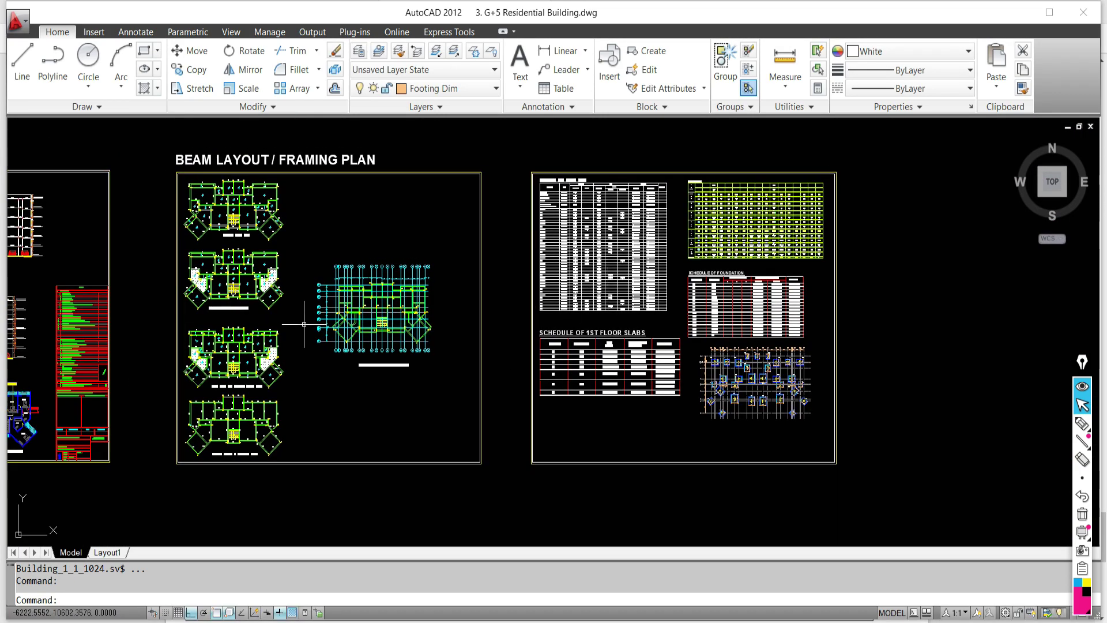
scroll(634, 343, up, 4)
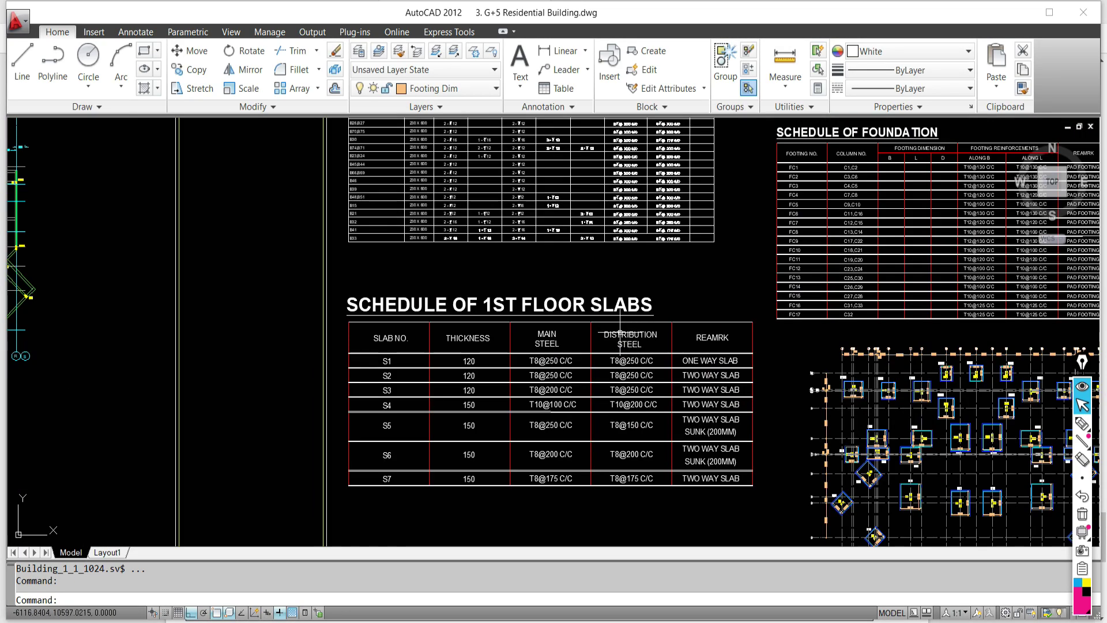
scroll(623, 289, down, 4)
scroll(532, 398, up, 2)
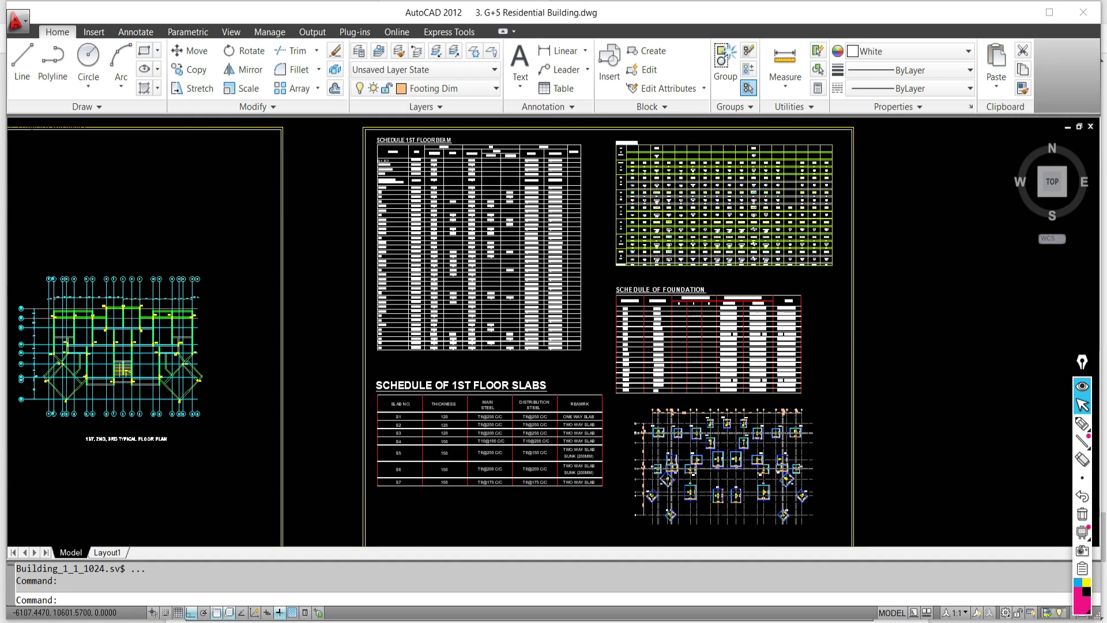
scroll(573, 373, up, 3)
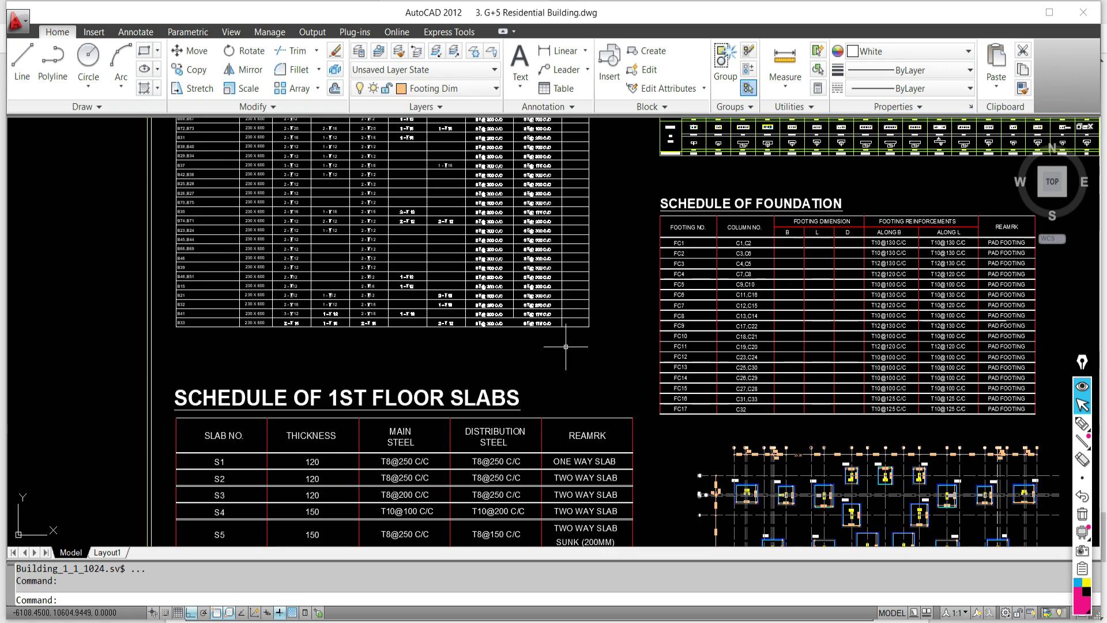
scroll(566, 347, down, 4)
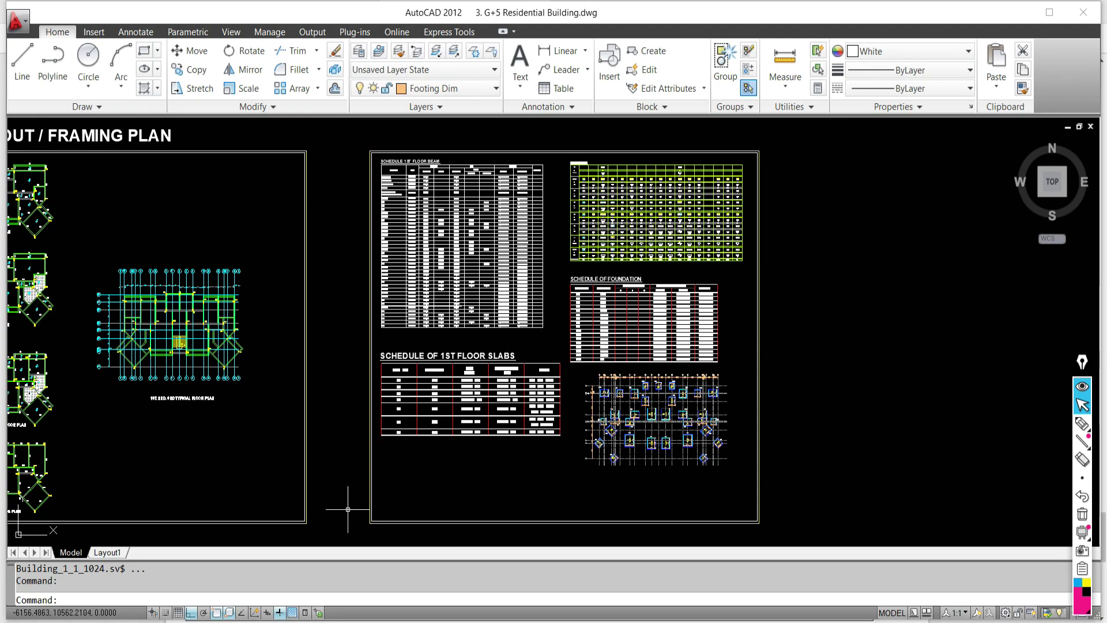
- Switch to the Introduction 01 presentation and go through the RCDC beam analysis and beam design slides from slide 9 to slide 11
click(133, 577)
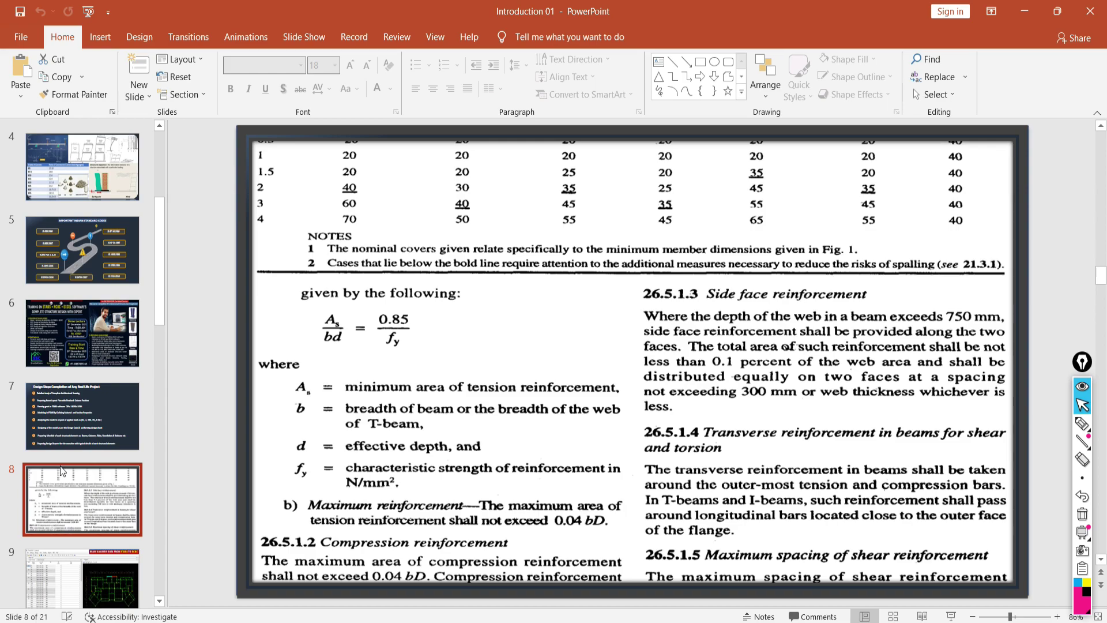
click(81, 585)
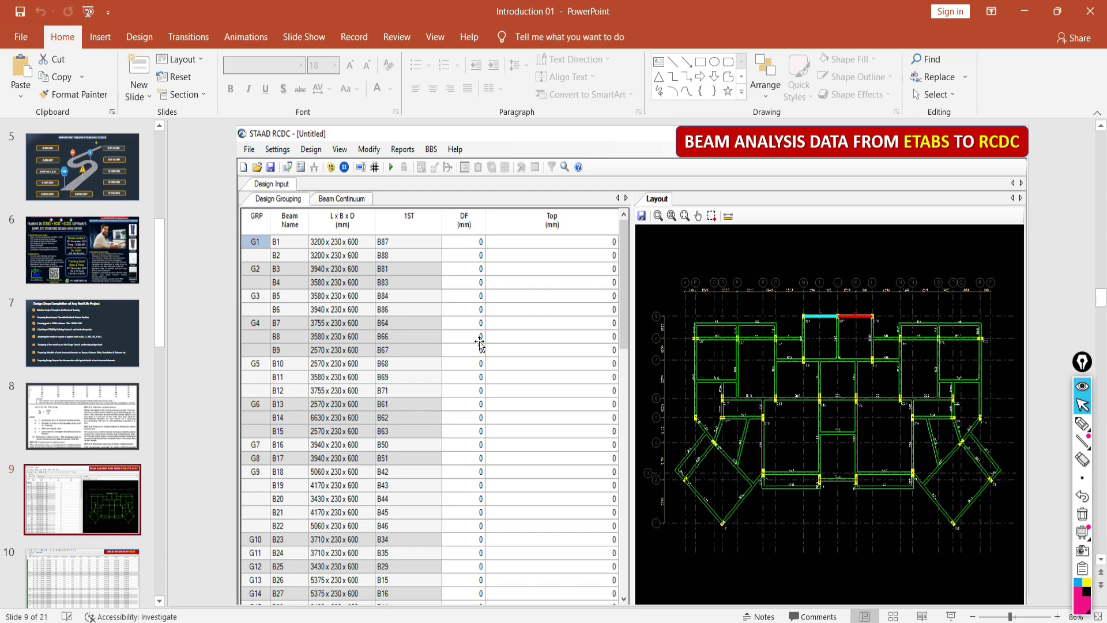
key(Page_Down)
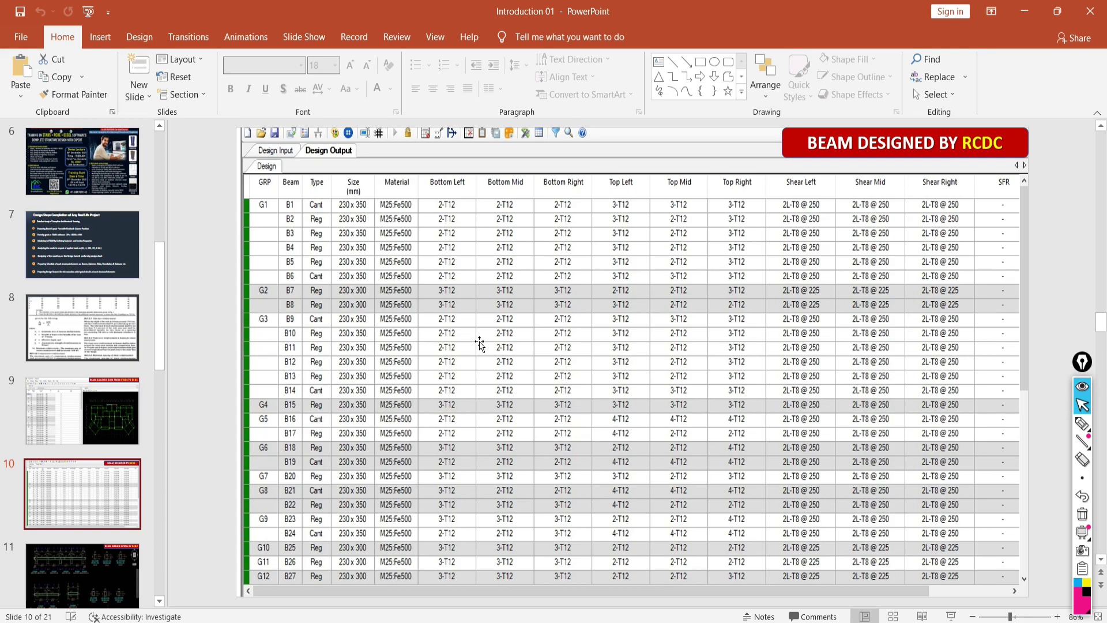
key(Page_Down)
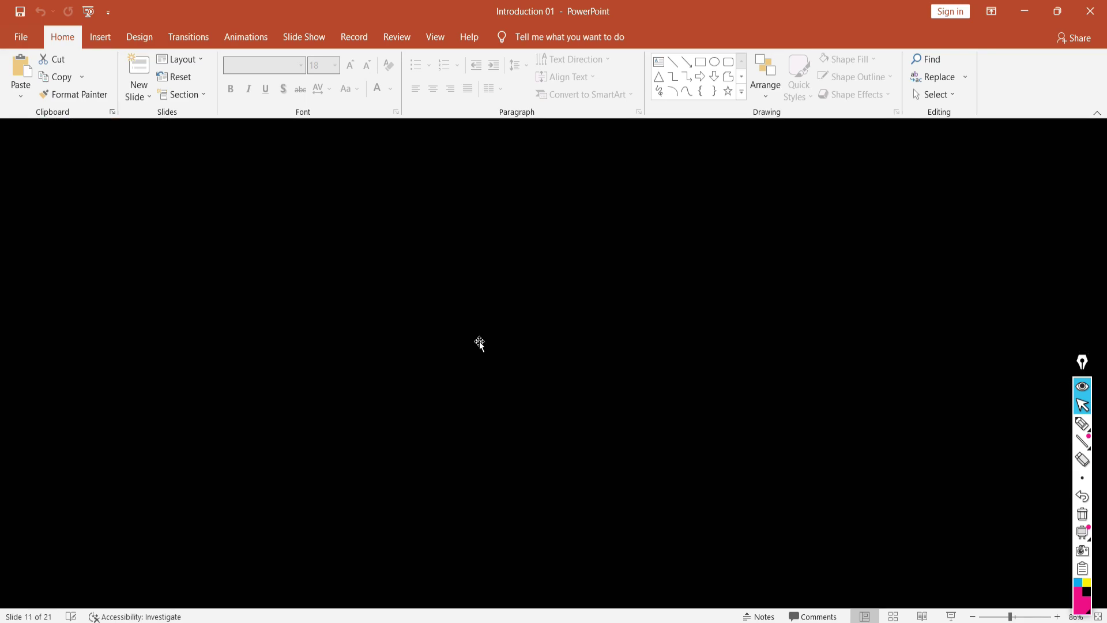
- Go through the column analysis, column design and slab analysis slides from slide 12 to slide 16
key(Page_Down)
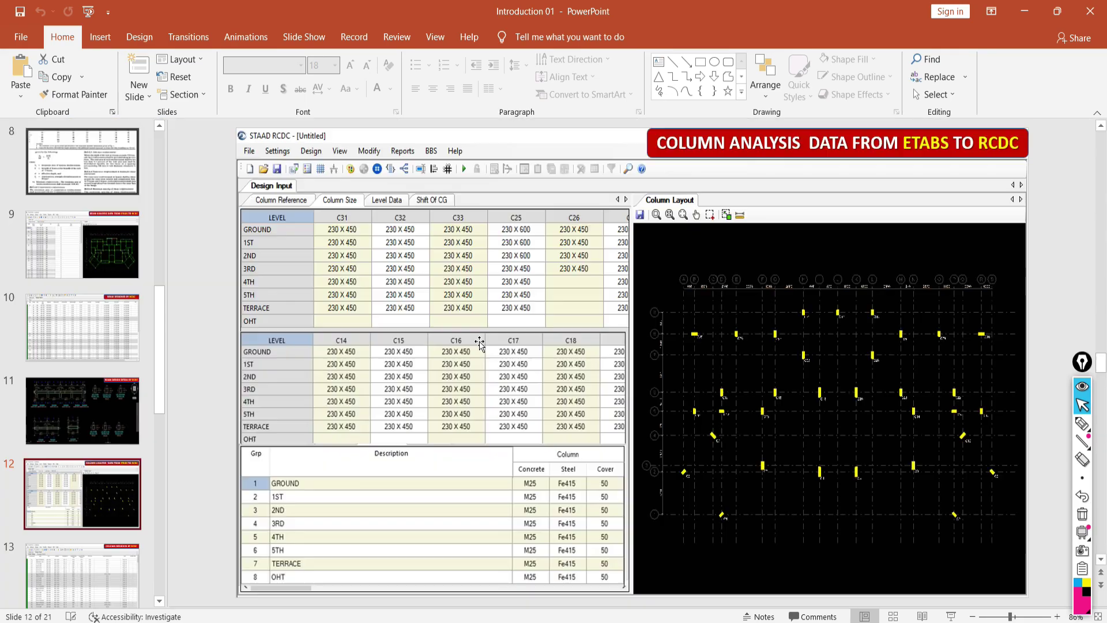
key(Page_Down)
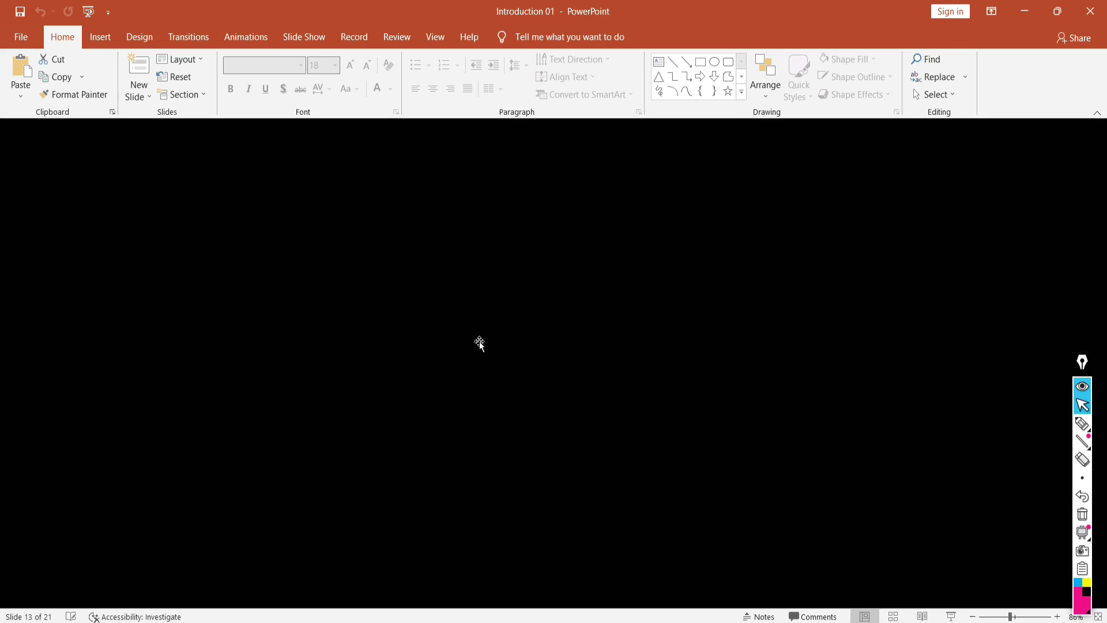
key(Page_Down)
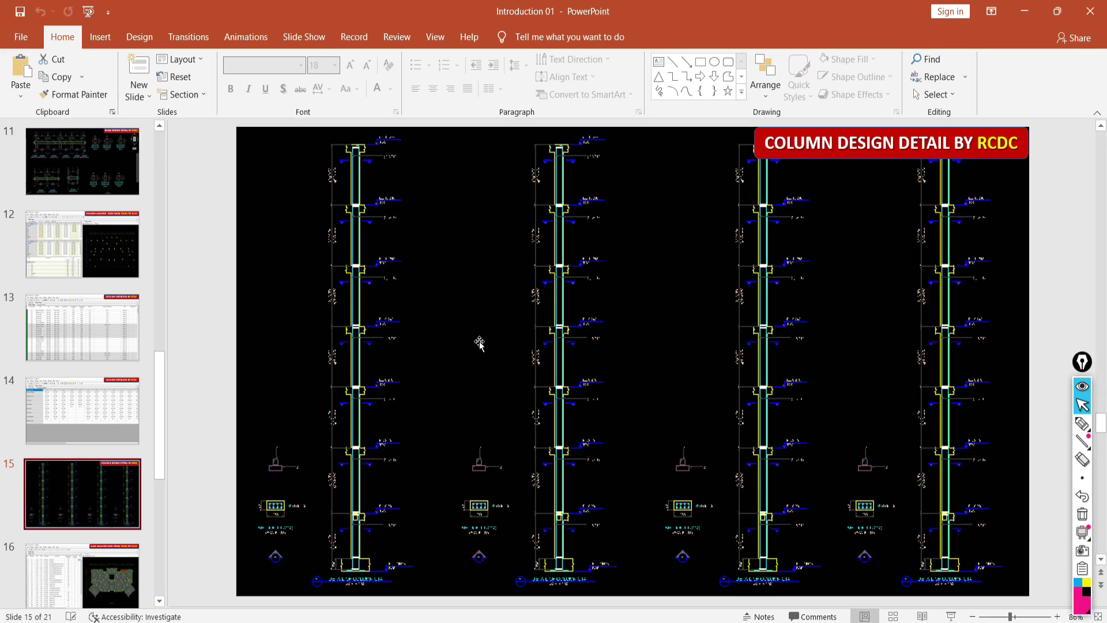
key(Page_Down)
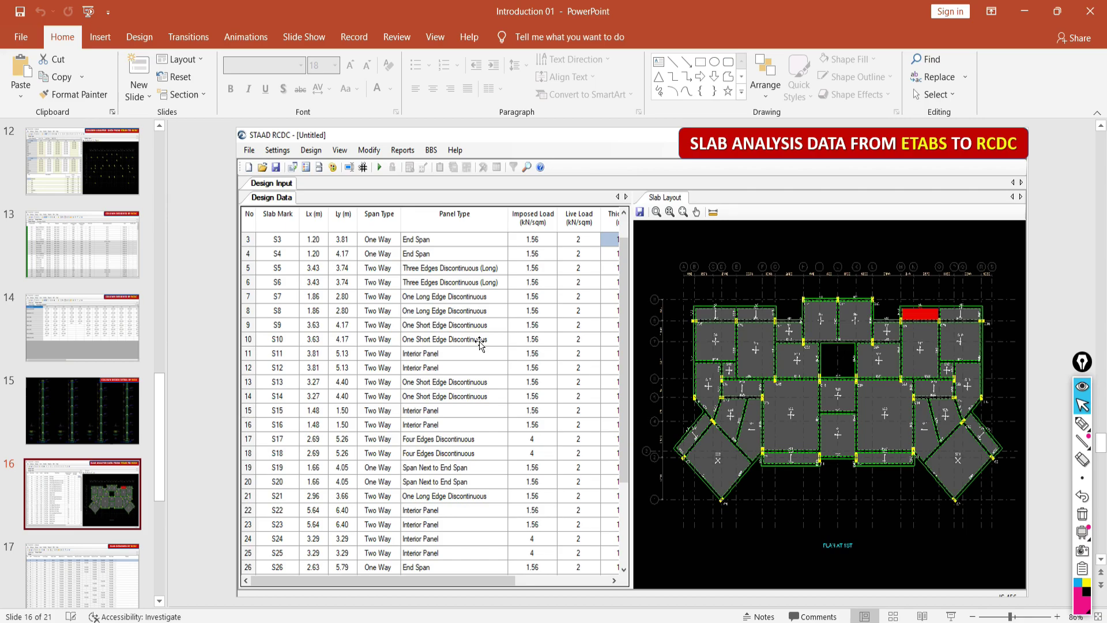
- Review the RCDC column design slides 13 to 15 again and continue to the footing analysis data on slide 19
scroll(480, 345, up, 1)
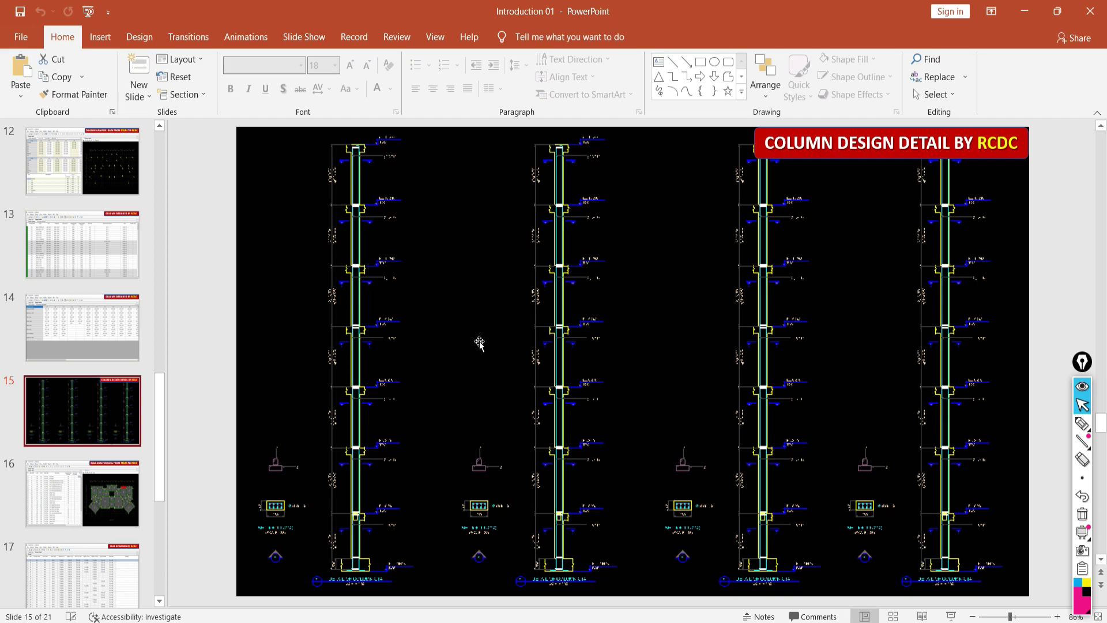
scroll(479, 344, up, 1)
scroll(479, 344, up, 1)
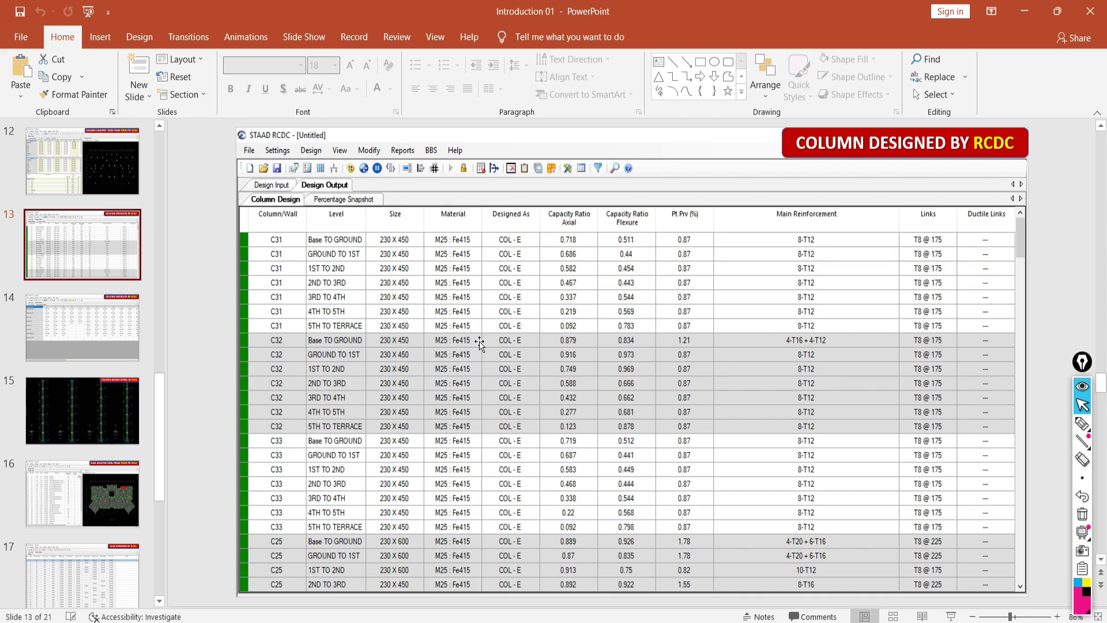
scroll(479, 344, down, 2)
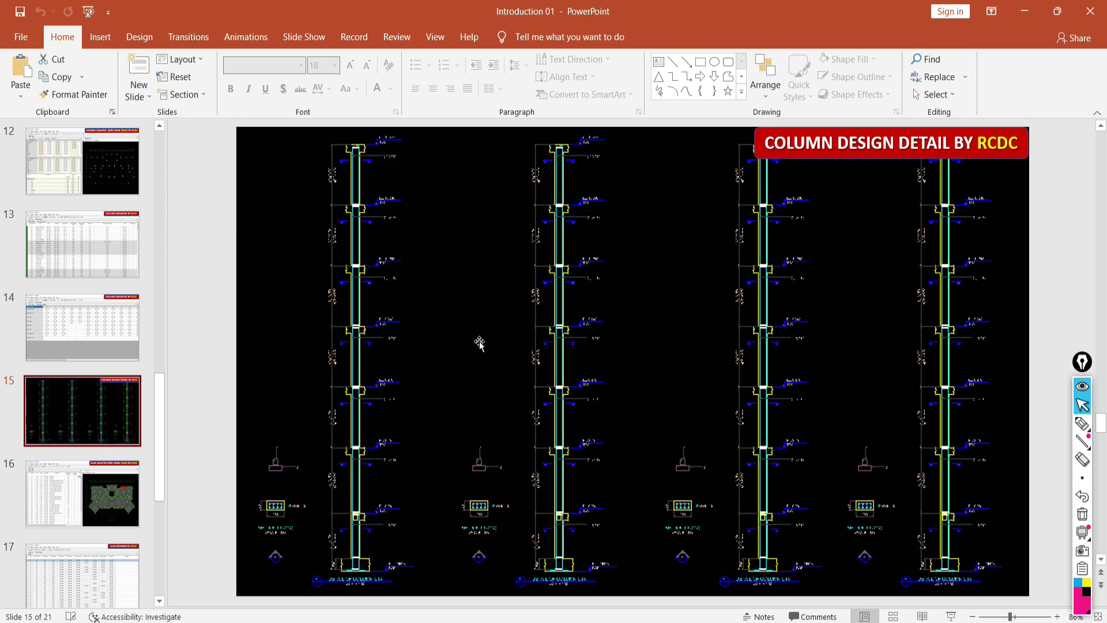
scroll(479, 343, down, 2)
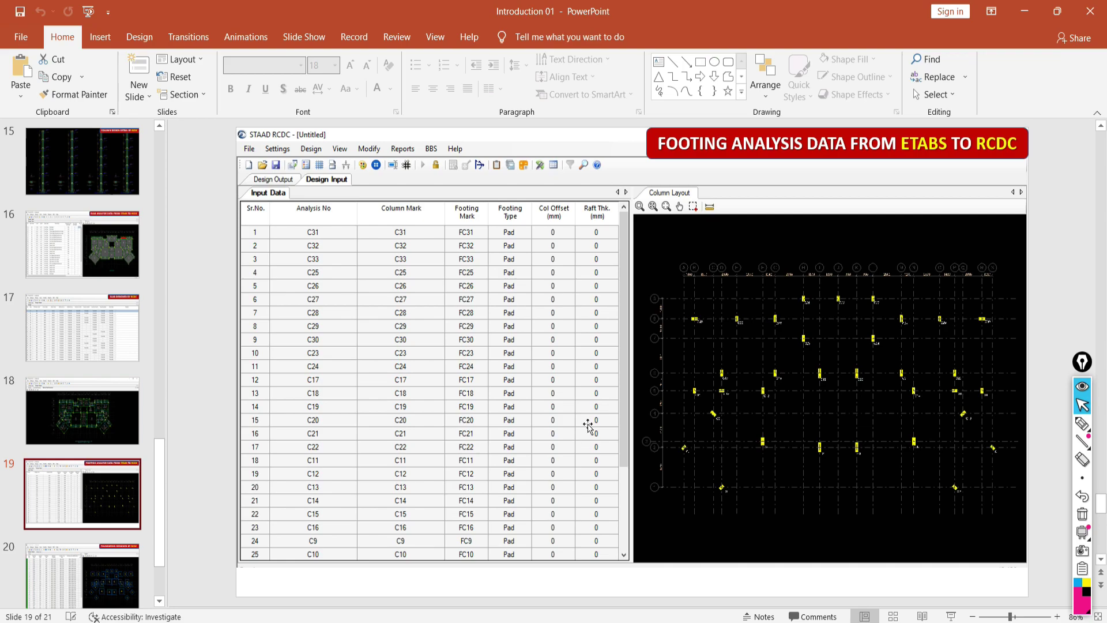
- Open the advance topics slide, slide 21, at the end of the presentation
key(alt+Tab)
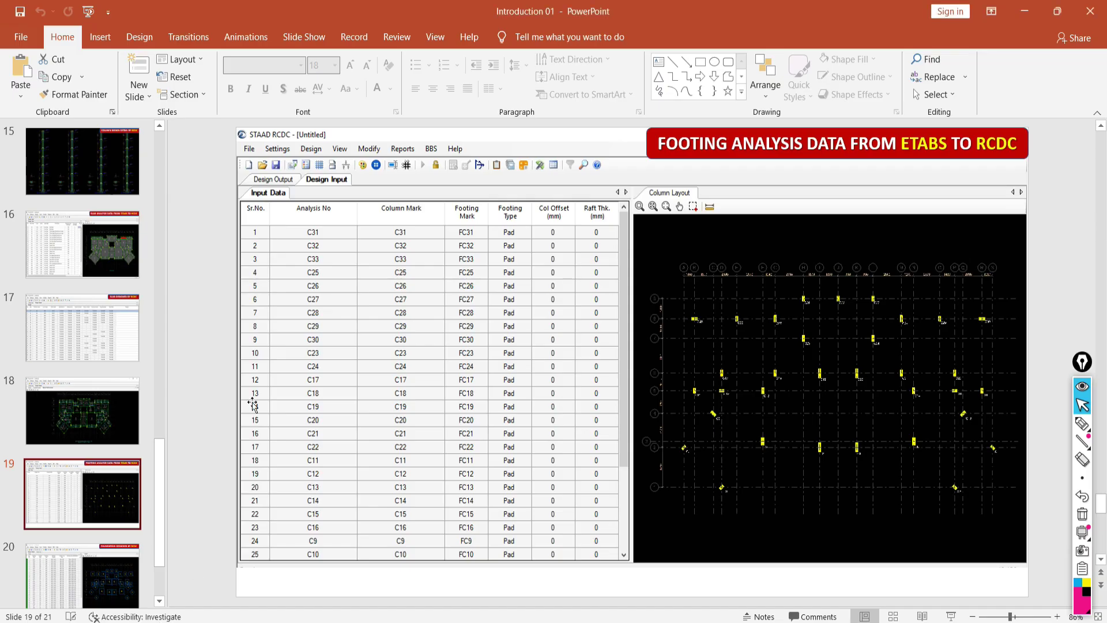
scroll(135, 344, down, 3)
click(107, 522)
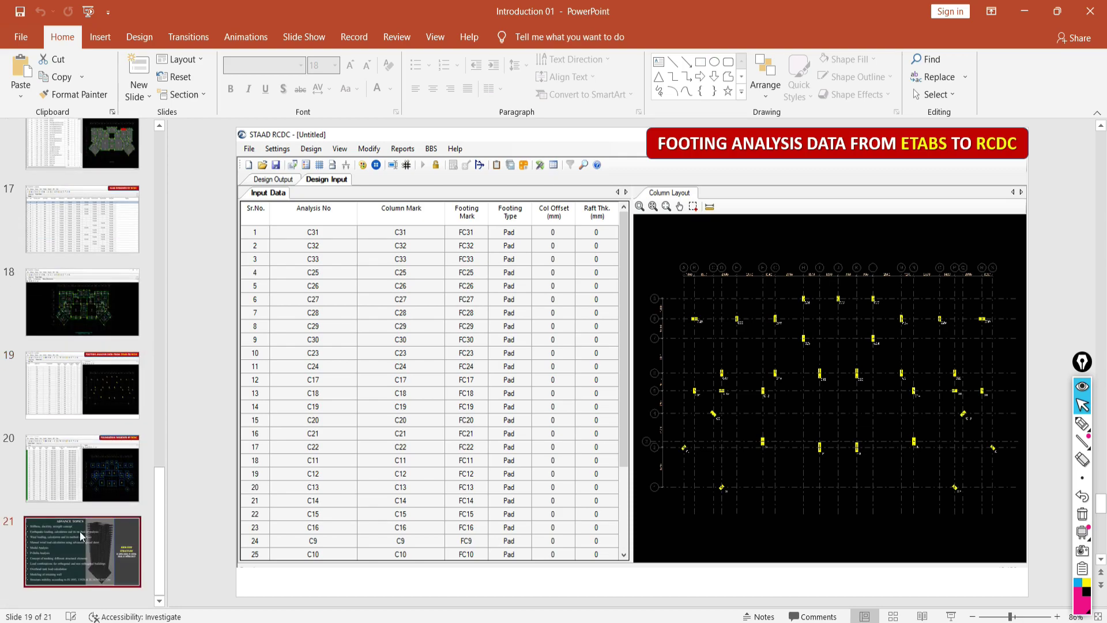